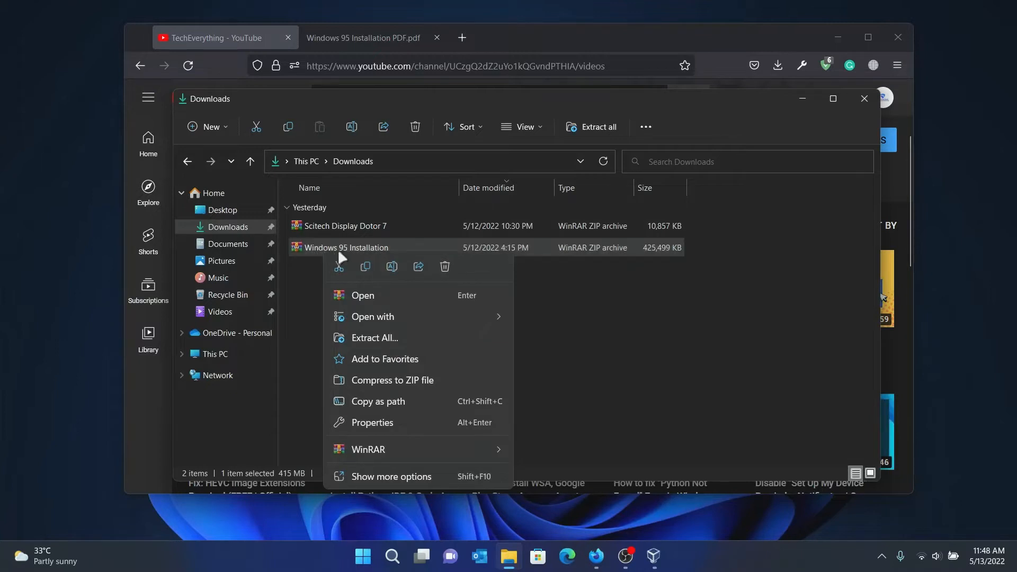
Select the 415 MB Windows 95 Installation ZIP in the Downloads folder.
left_click(295, 286)
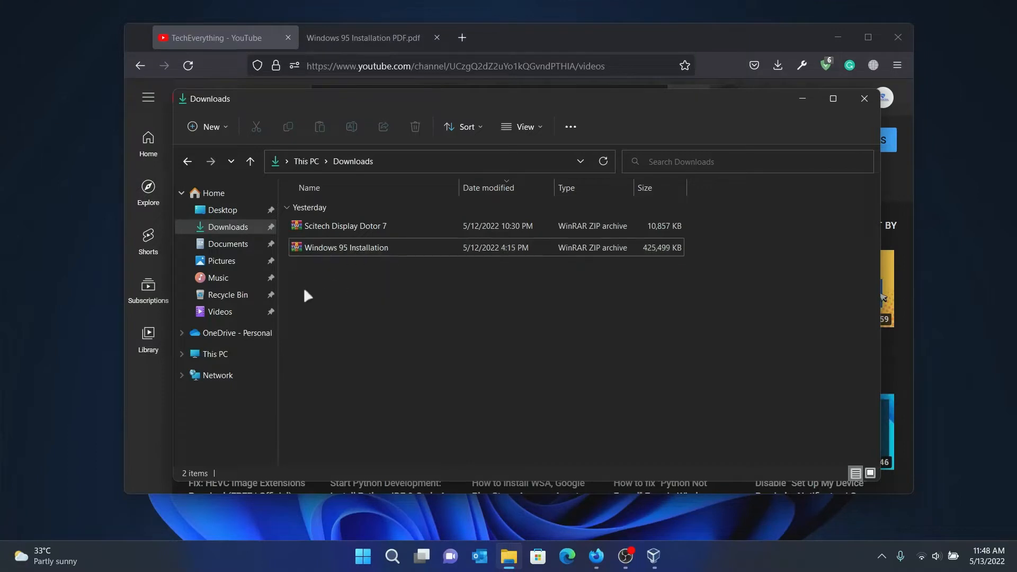
left_click(336, 247)
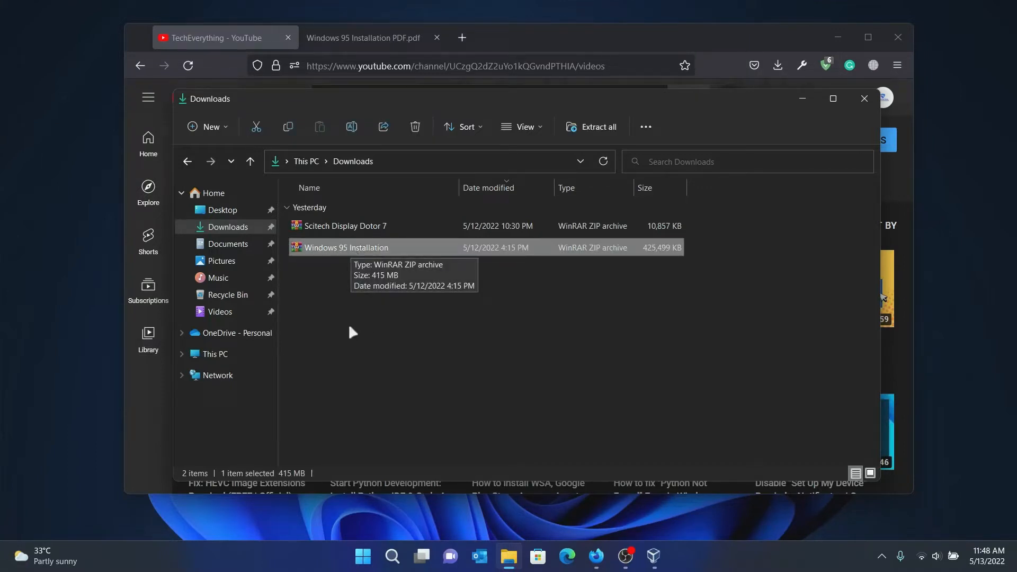
Extract the Windows 95 Installation ZIP here with WinRAR and open the new folder.
right_click(341, 252)
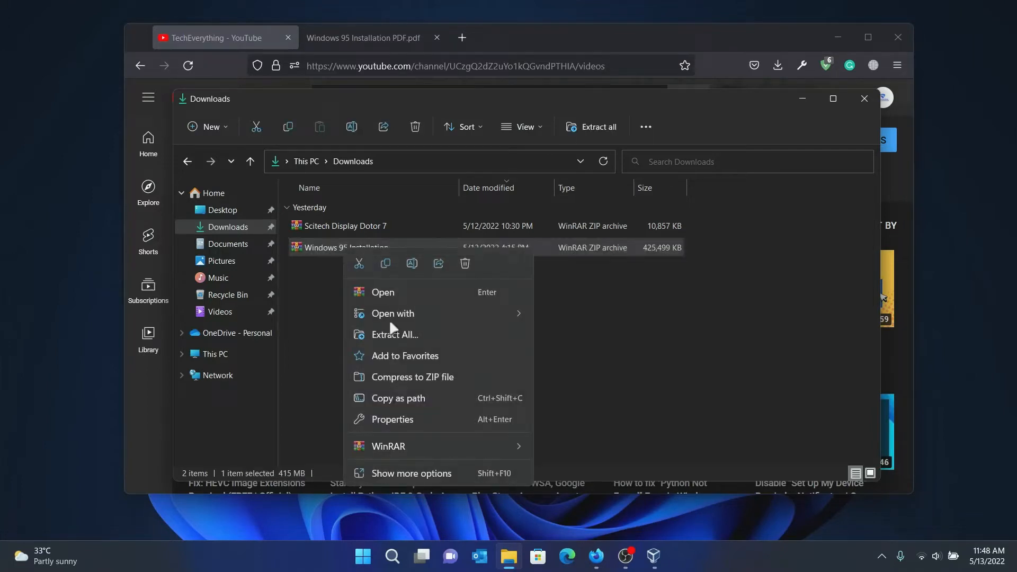
mouse_move(408, 446)
key("Escape")
key("Escape")
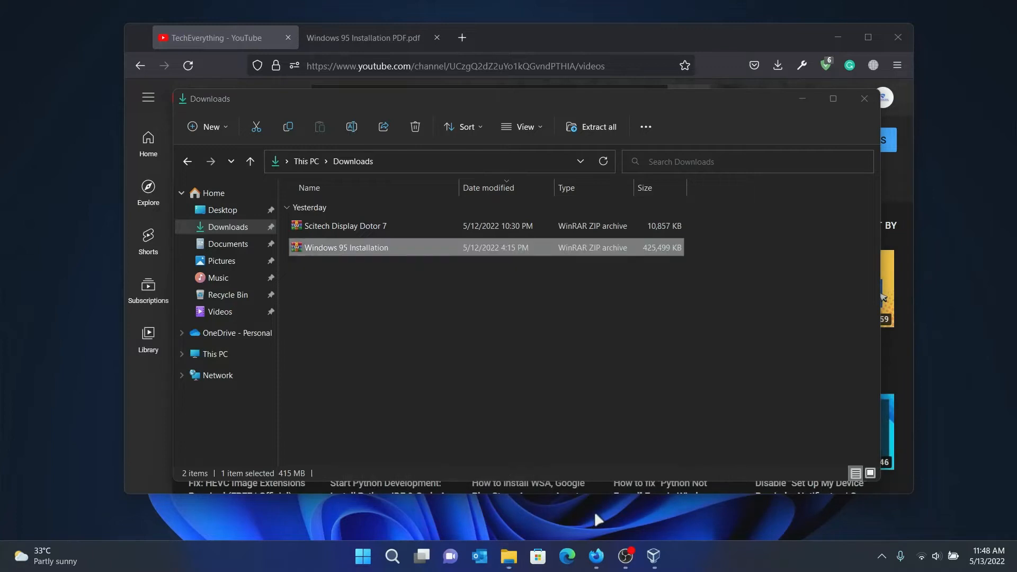
right_click(374, 249)
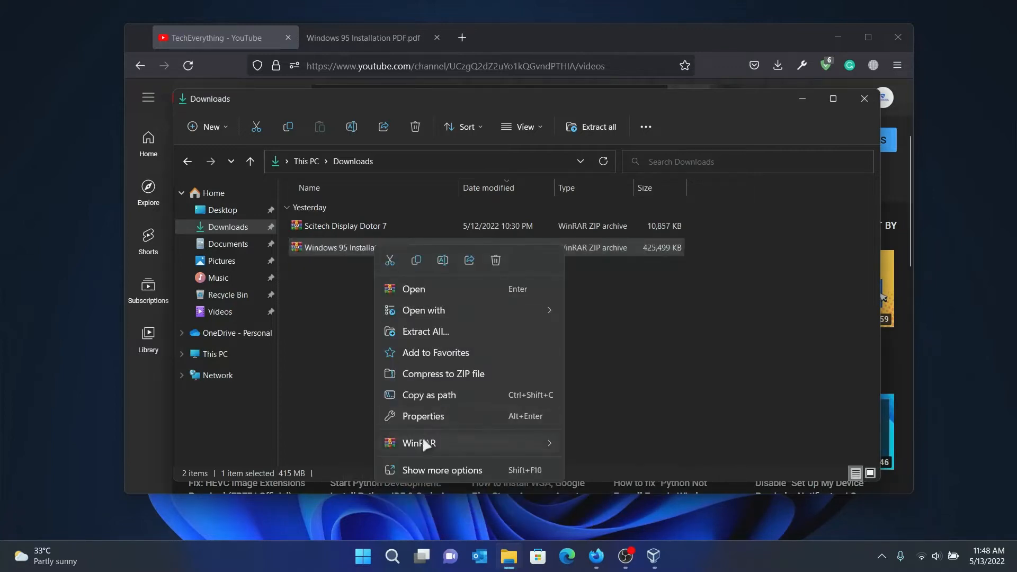
mouse_move(422, 438)
left_click(609, 509)
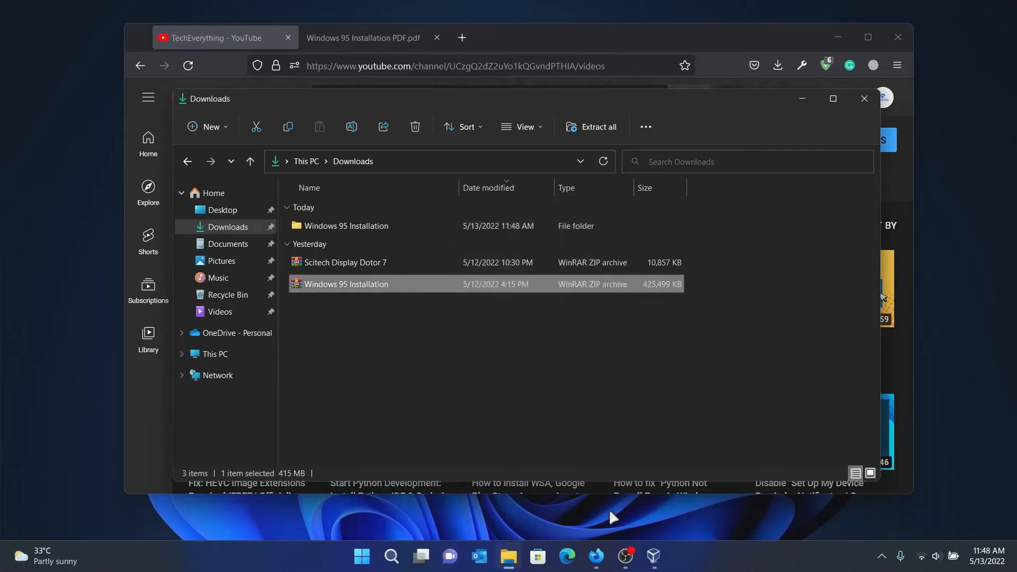
double_click(460, 228)
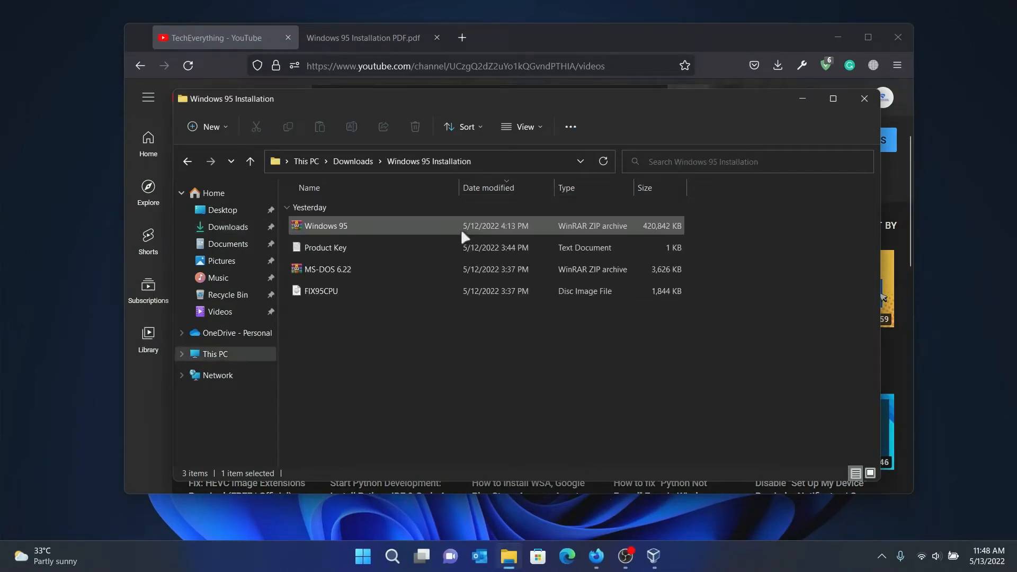
Look over the Windows 95 and MS-DOS 6.22 archives, Product Key, and FIX95CPU image.
left_click(350, 225)
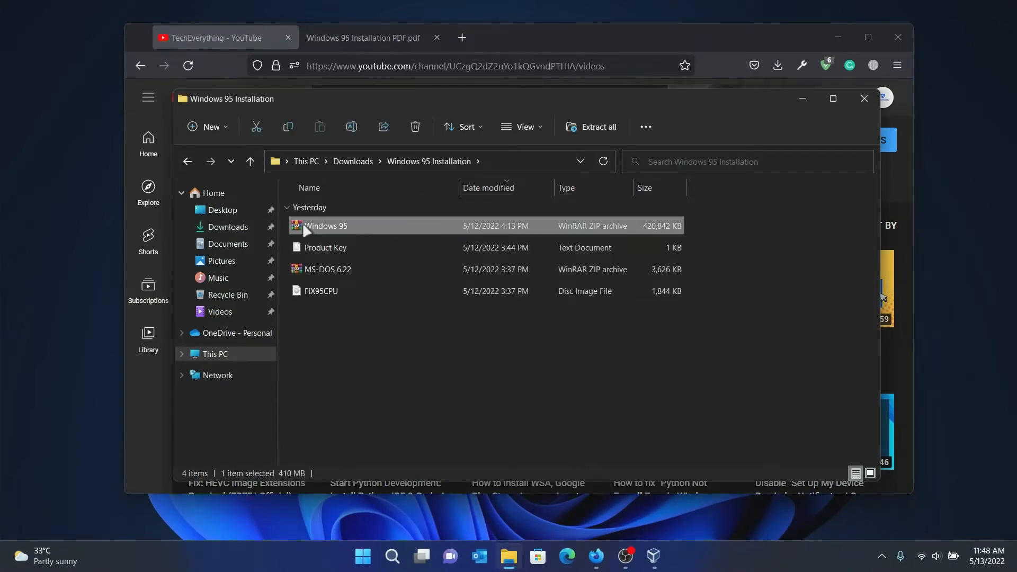
left_click(316, 248)
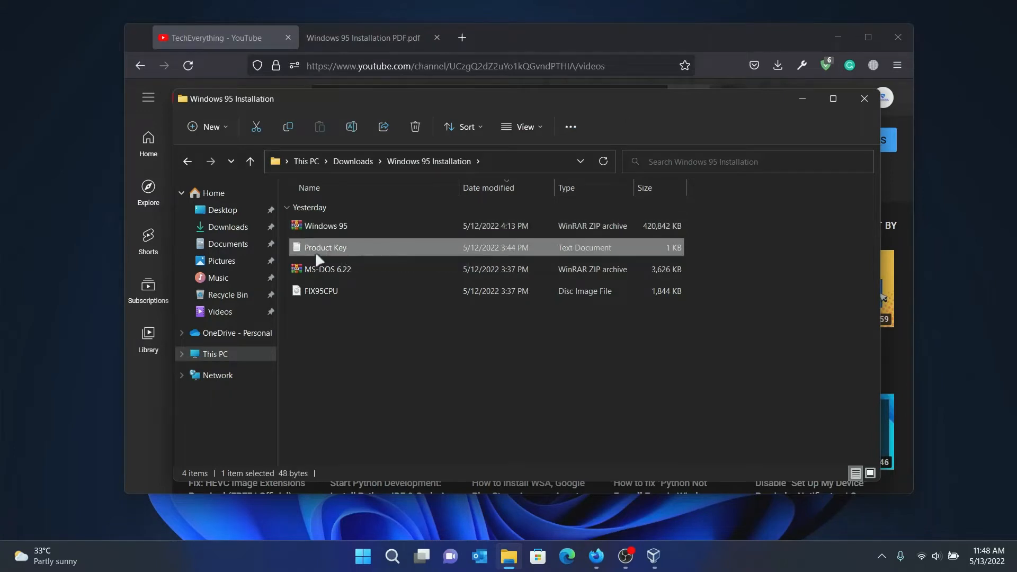
left_click(313, 272)
left_click(314, 291)
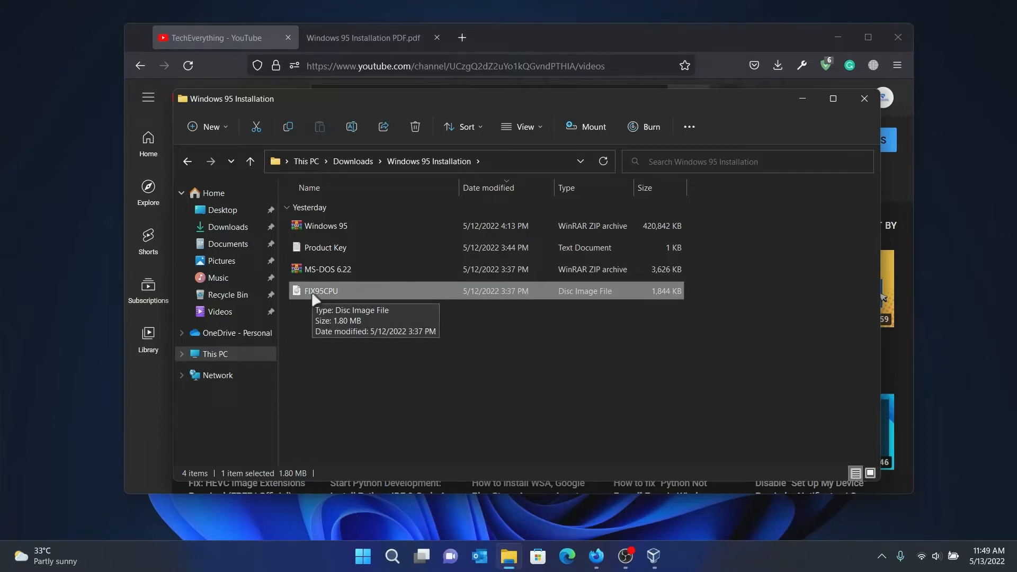
left_click(340, 355)
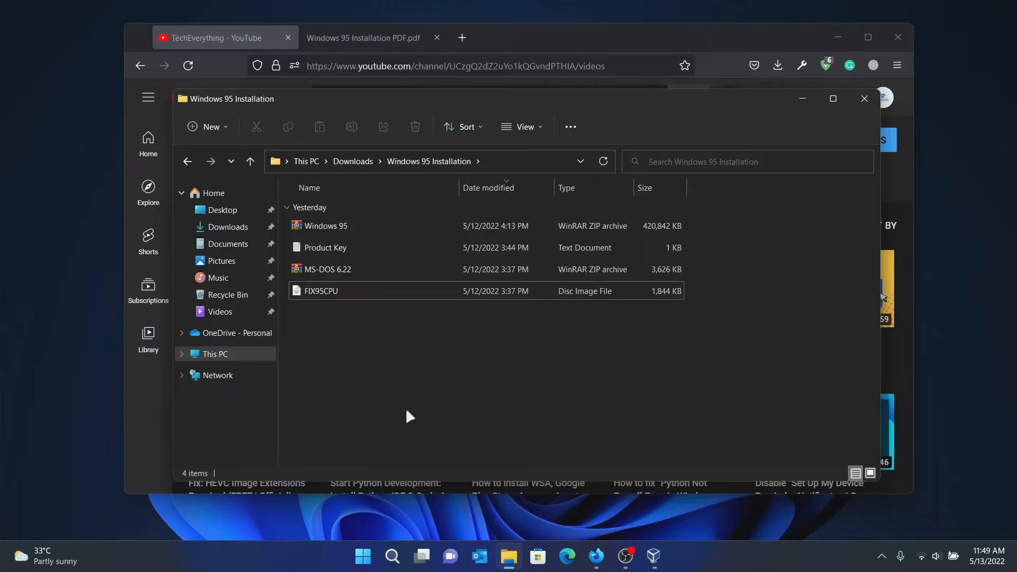
left_click(329, 225)
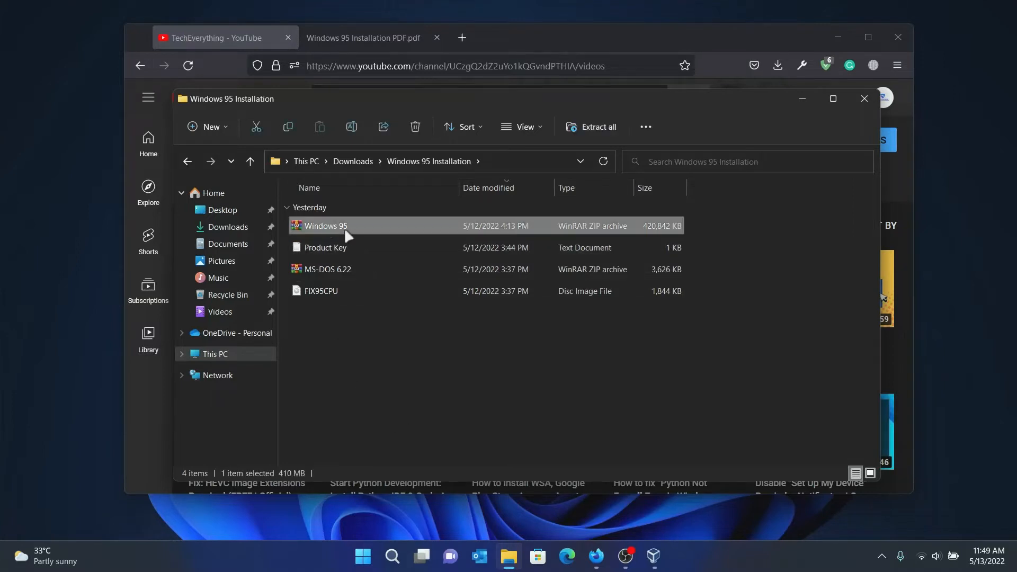
left_click(320, 296)
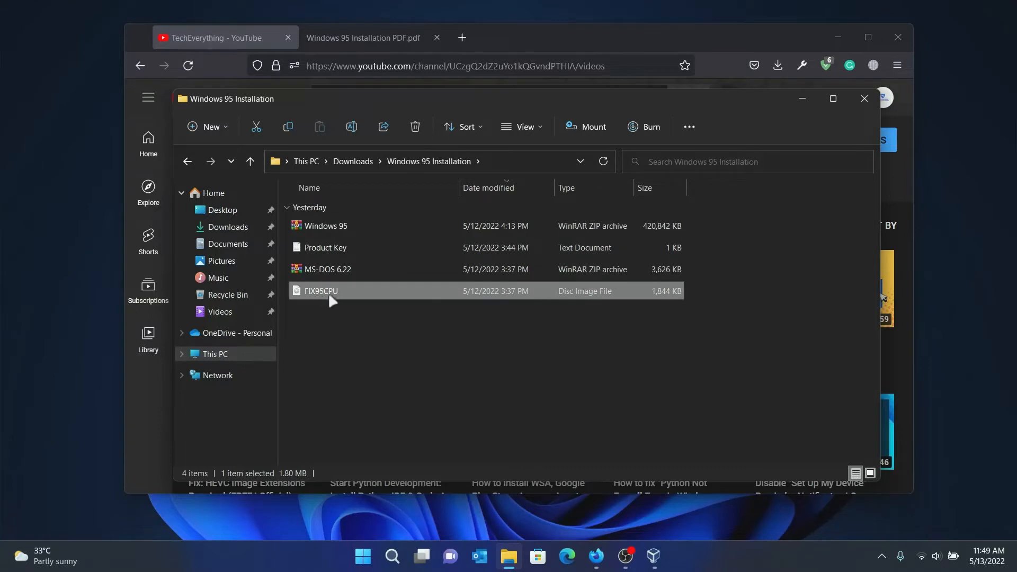
left_click(364, 332)
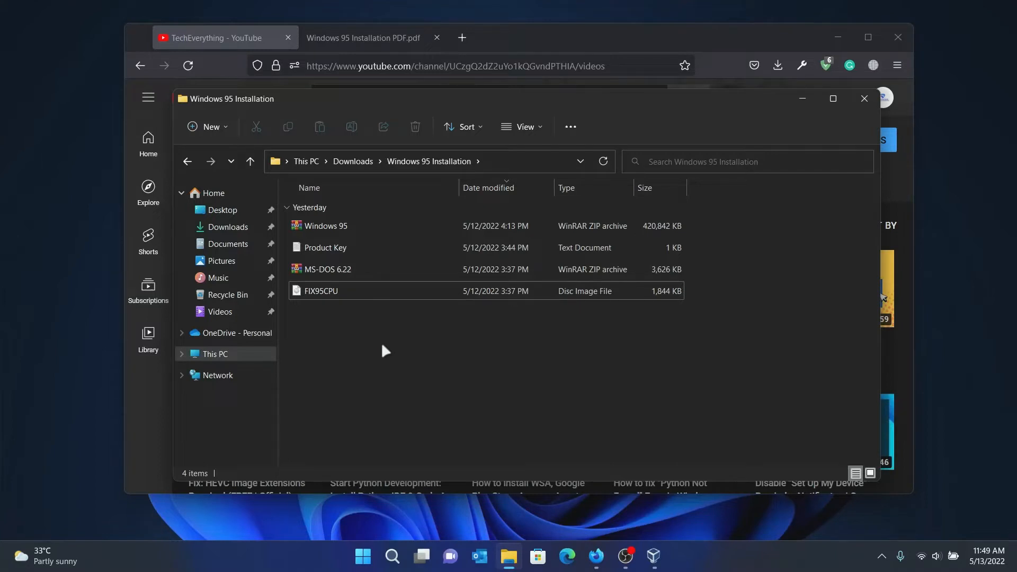
left_click(336, 222)
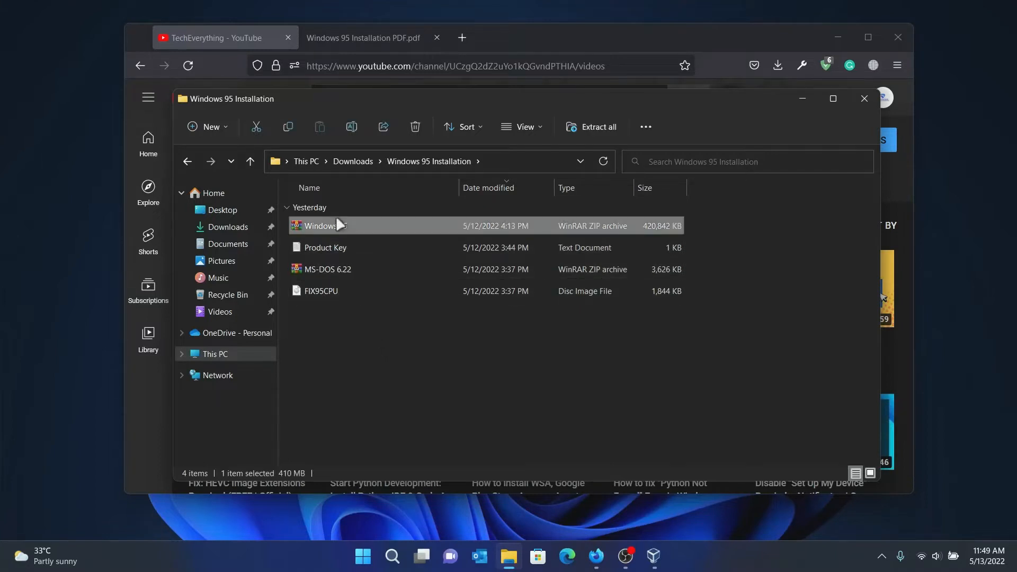
Extract the Windows 95 archive into the installation folder with WinRAR Extract Here.
right_click(337, 221)
mouse_move(382, 418)
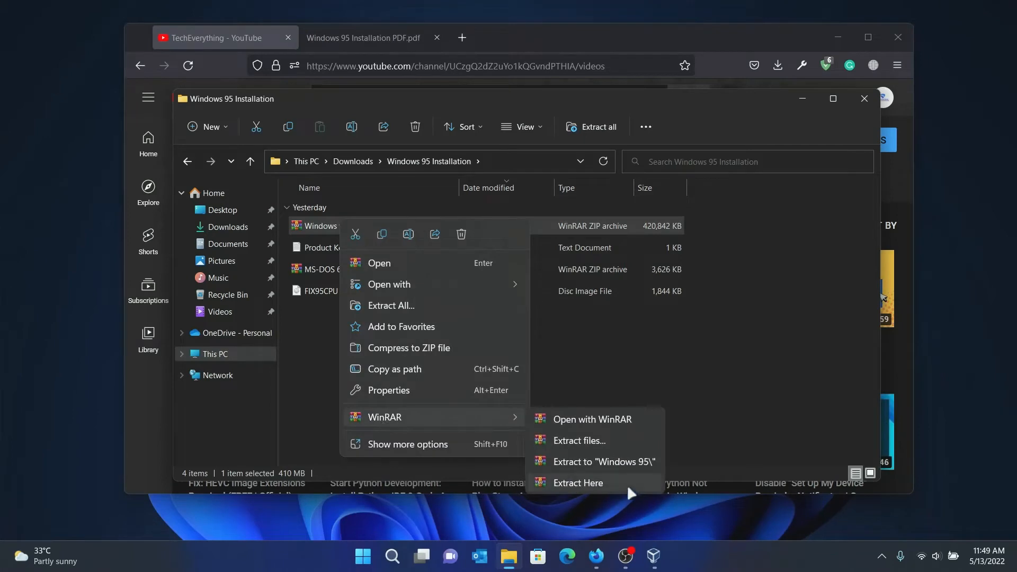
left_click(582, 483)
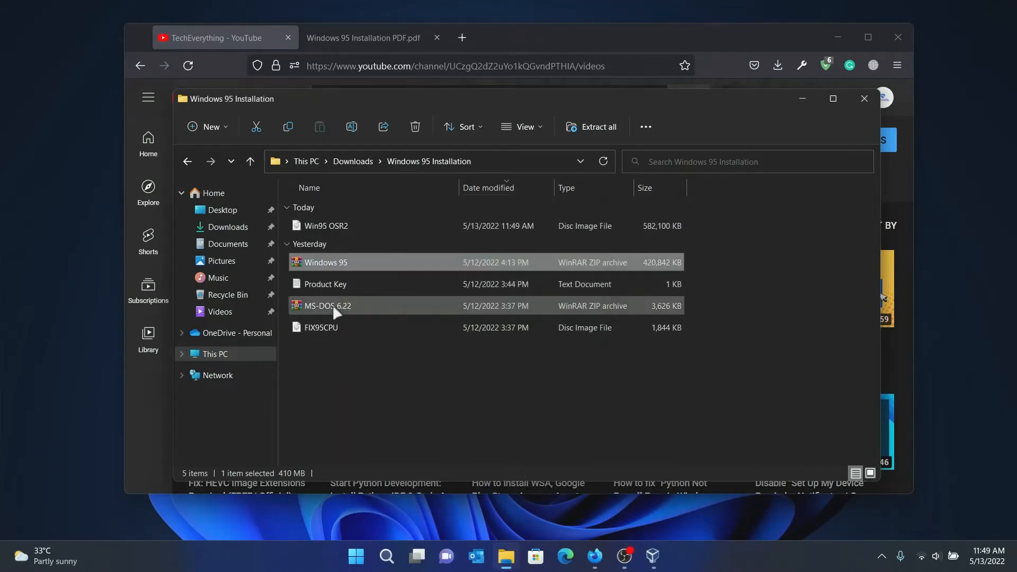
left_click(335, 411)
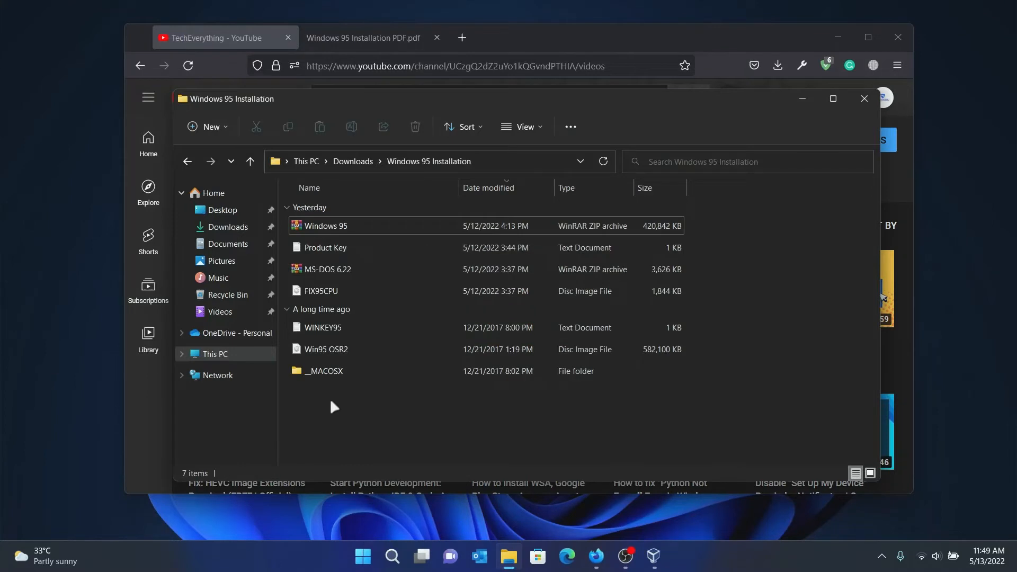
left_click(324, 328)
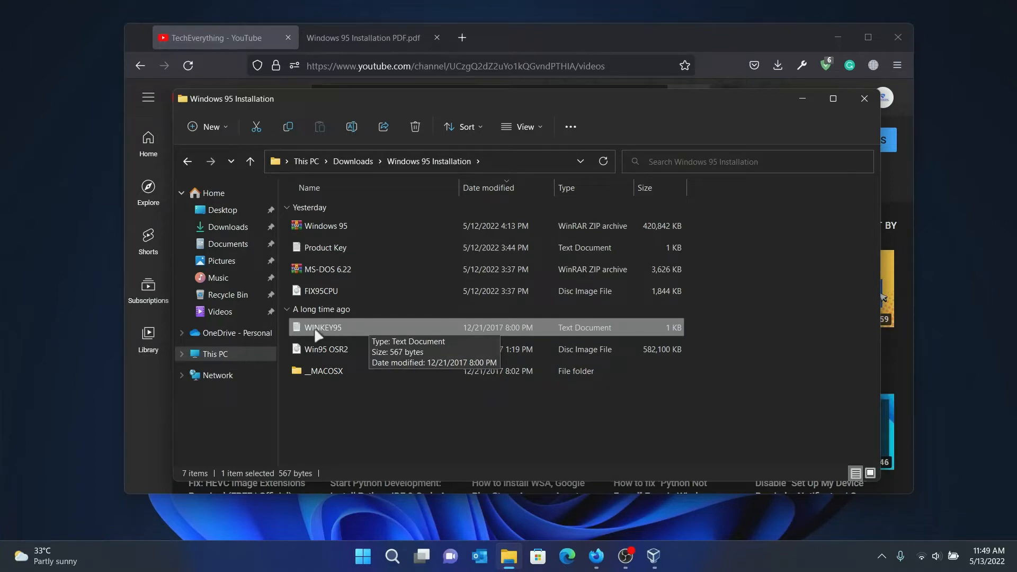
Read the Product Key text file in Notepad, then close it.
double_click(338, 245)
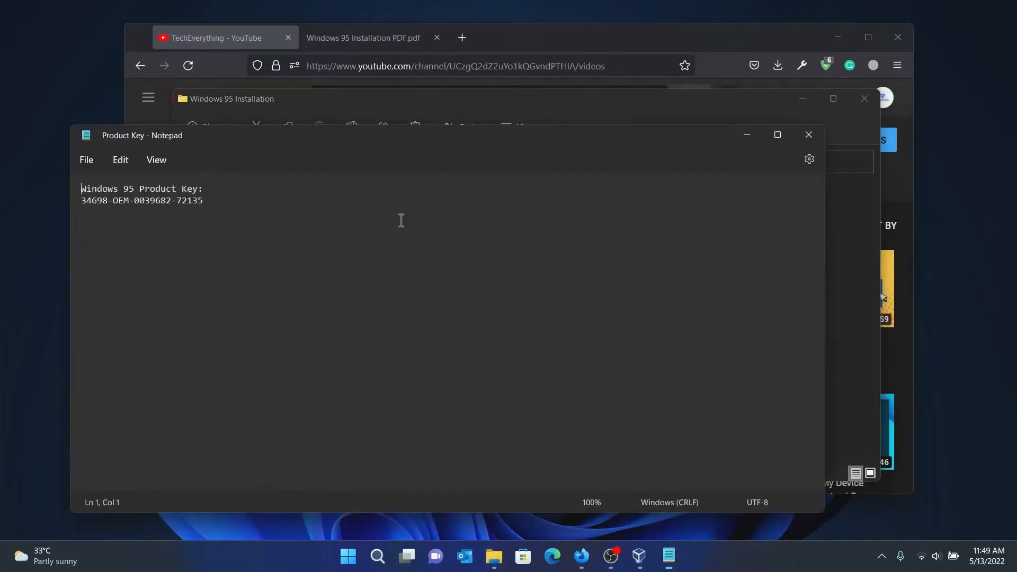
left_click_drag(616, 138, 682, 125)
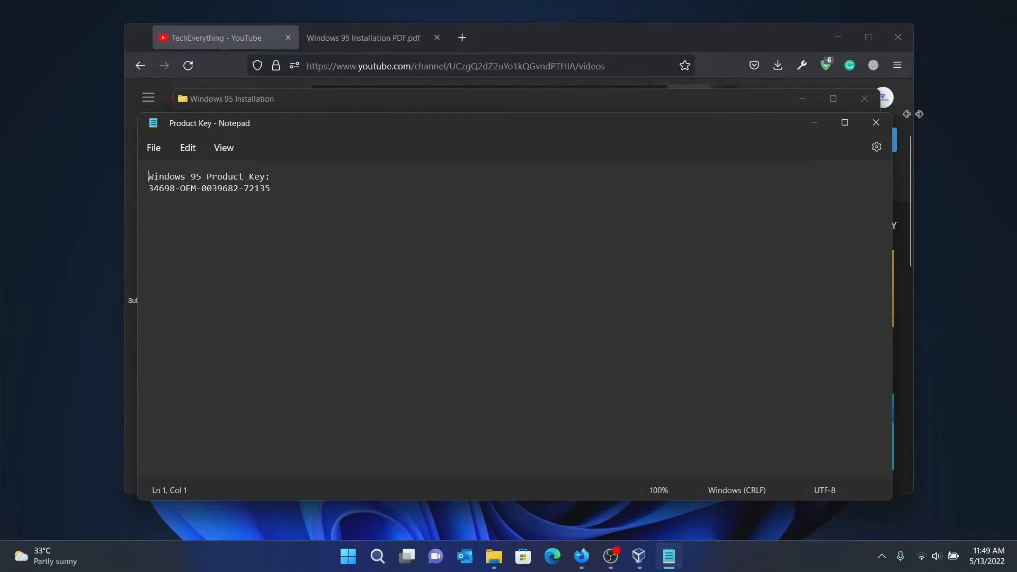
left_click(873, 121)
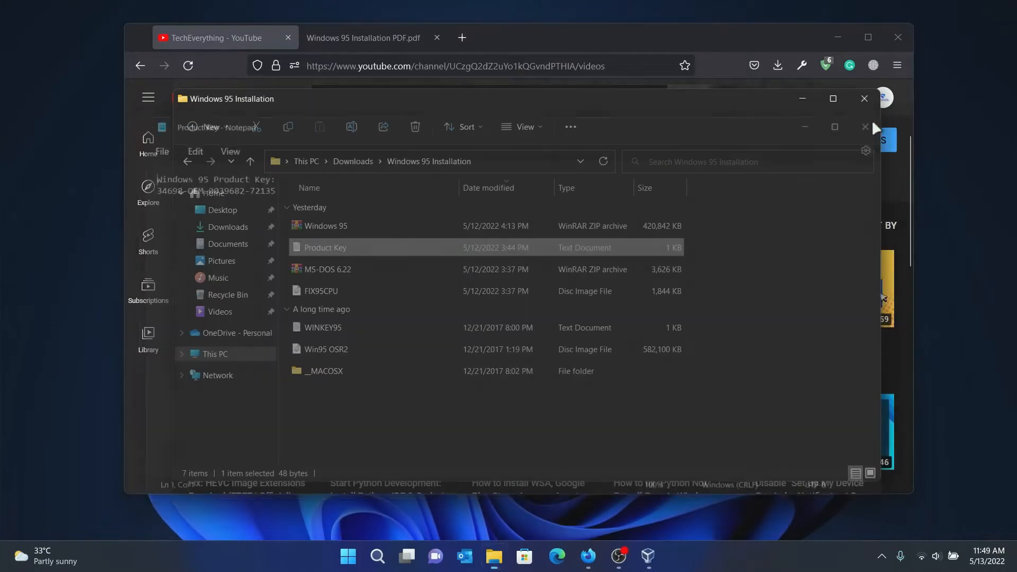
Extract the MS-DOS 6.22 archive here, then bring up the Windows 95 installation guide PDF.
left_click(325, 269)
right_click(325, 270)
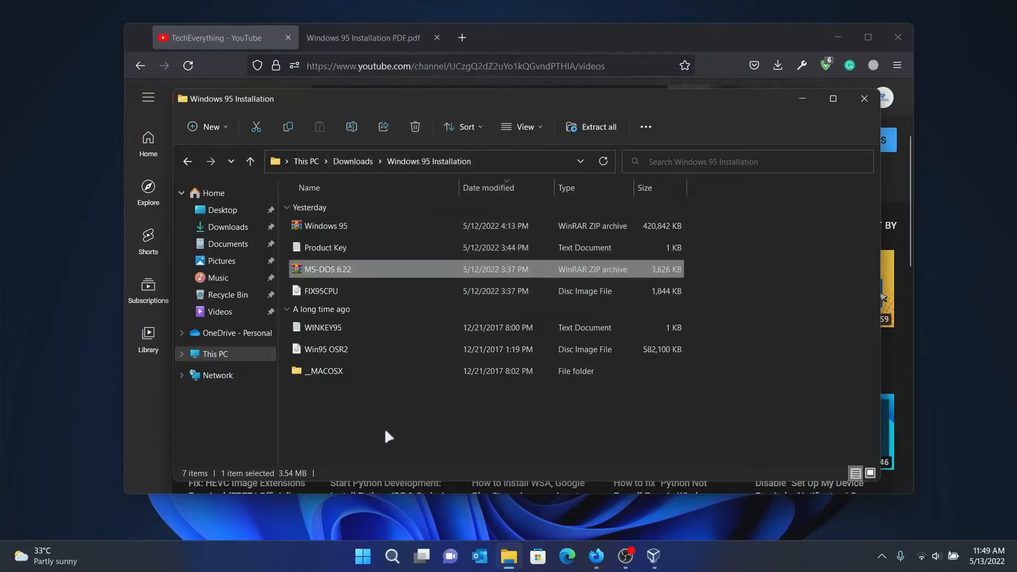
left_click(314, 423)
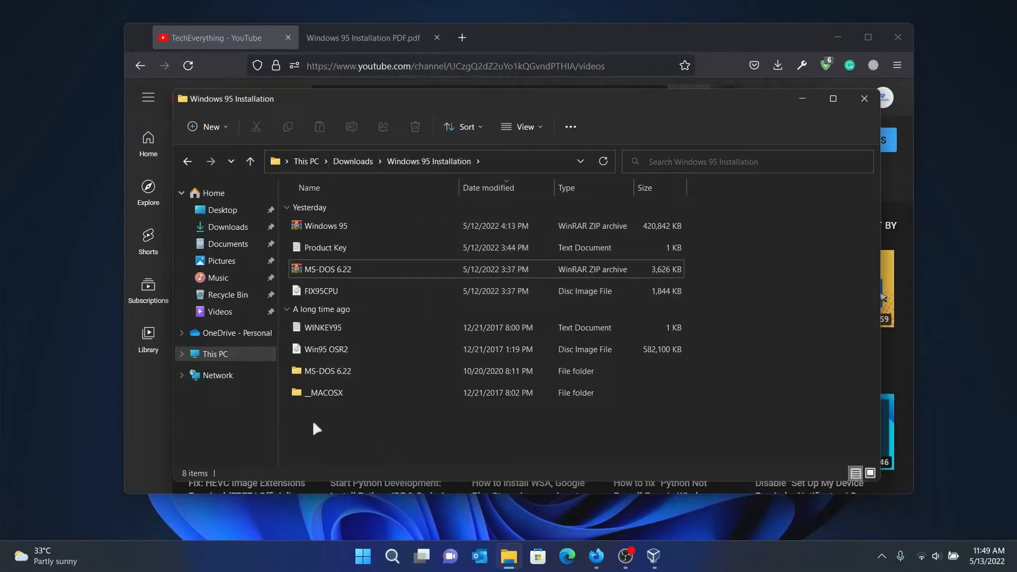
left_click(803, 100)
left_click(382, 37)
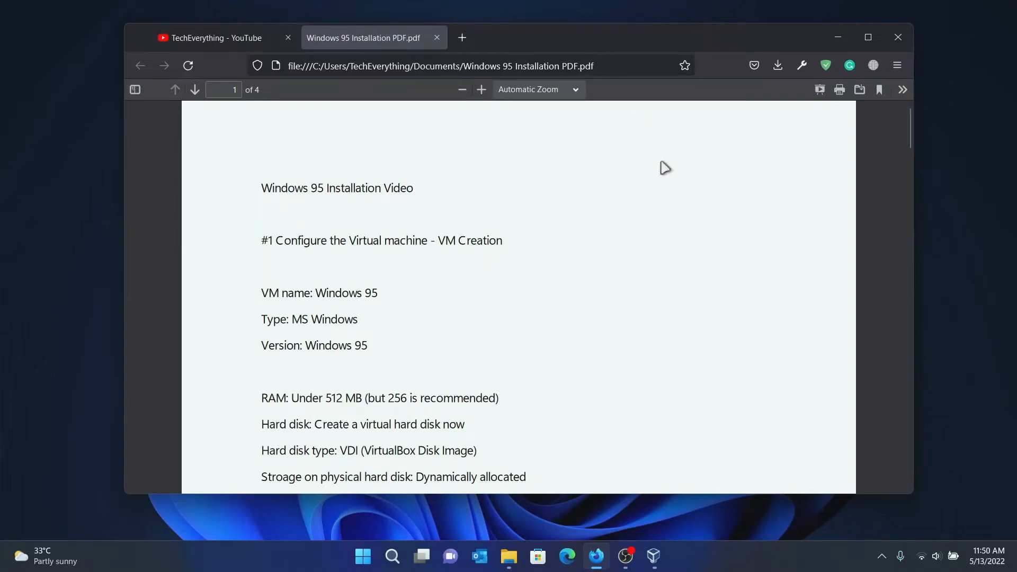
Launch VirtualBox, remove the old Windows 95 VM deleting all files, and begin a new VM.
left_click(364, 557)
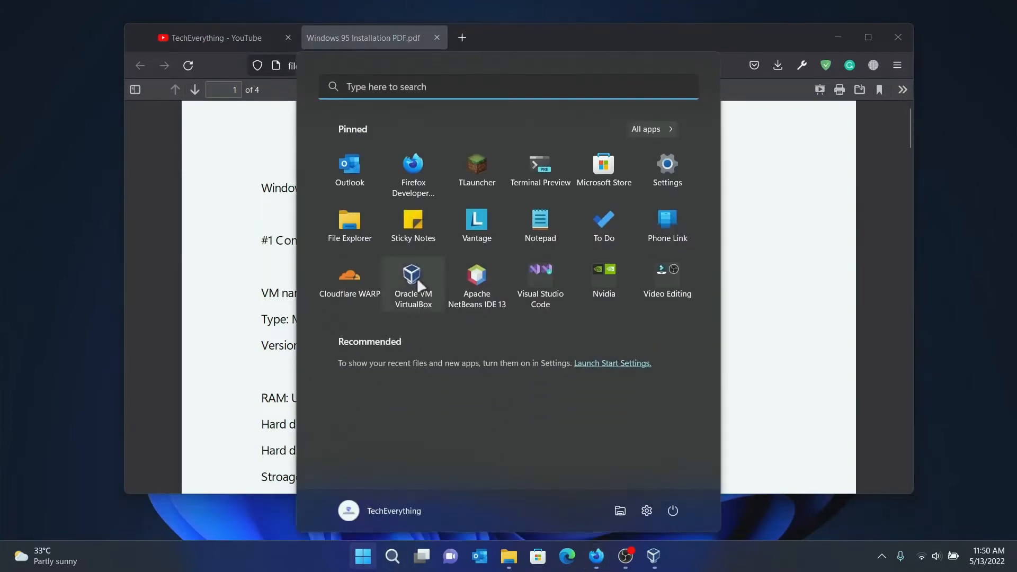
left_click(413, 280)
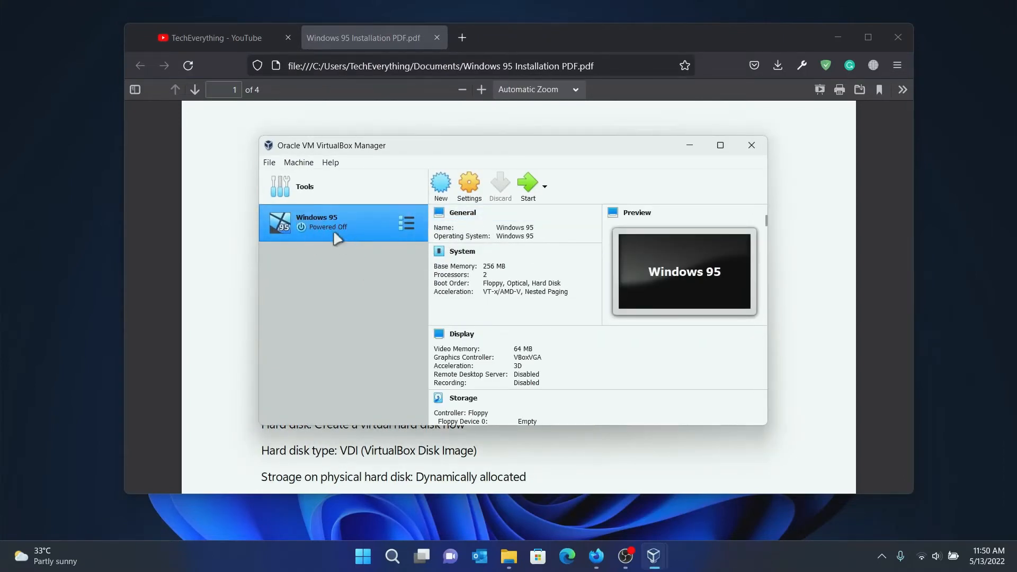
right_click(352, 239)
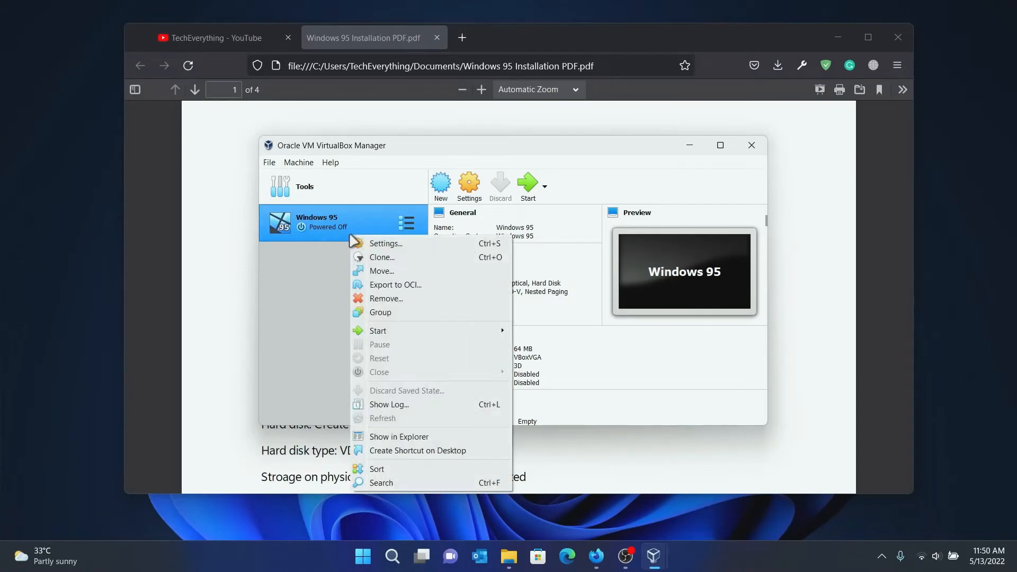
left_click(377, 299)
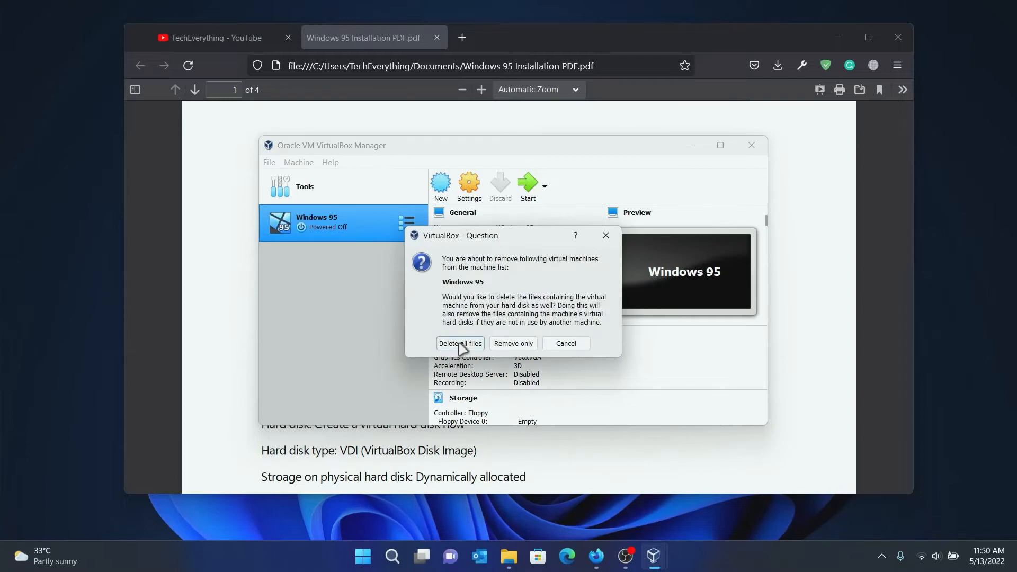
left_click(457, 346)
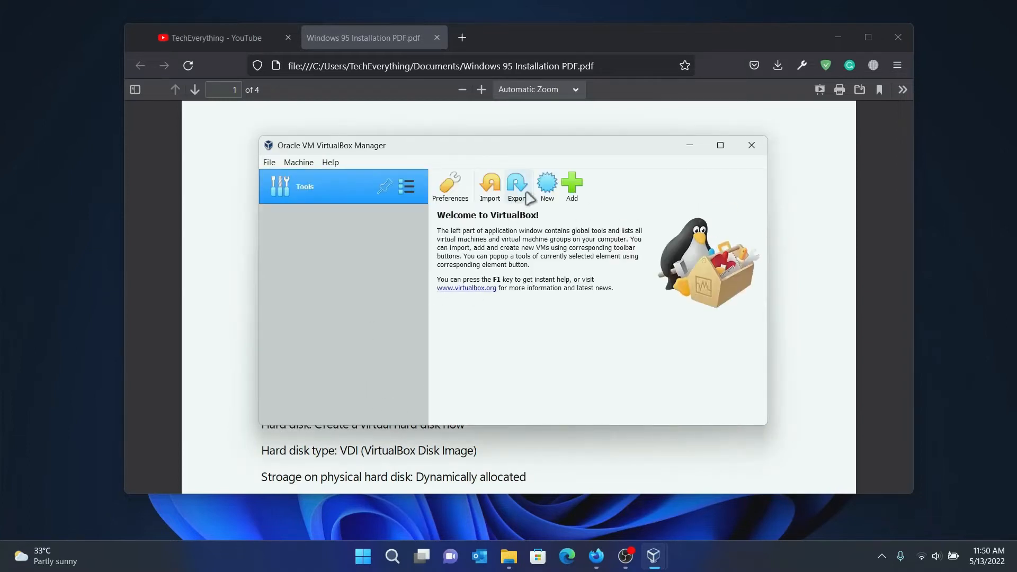
left_click(547, 185)
Name the VM 'Windows 95' with type Microsoft Windows and version Windows 95.
type("Wi")
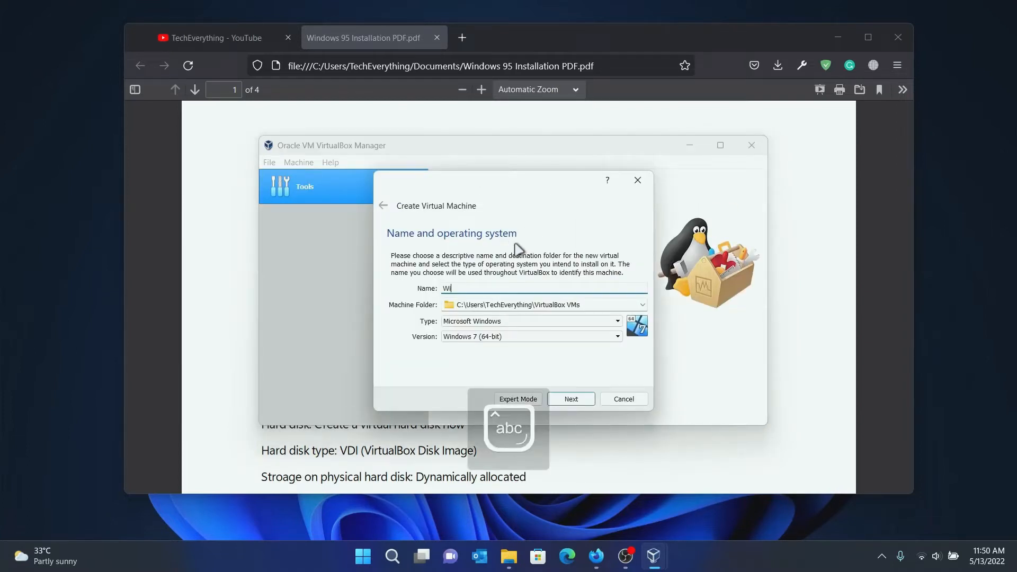
type("ndows 95")
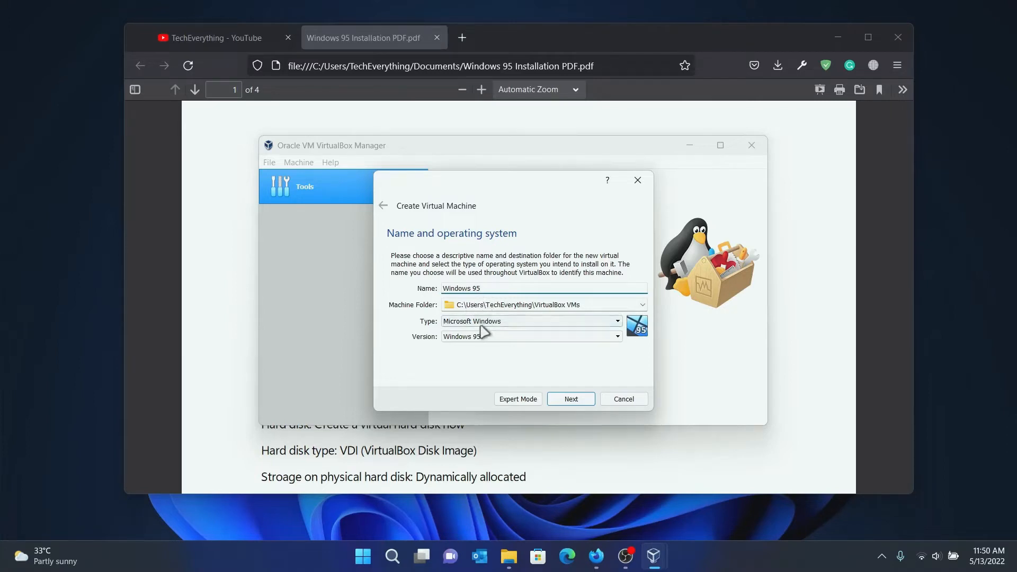
left_click(480, 321)
left_click(464, 340)
left_click(457, 341)
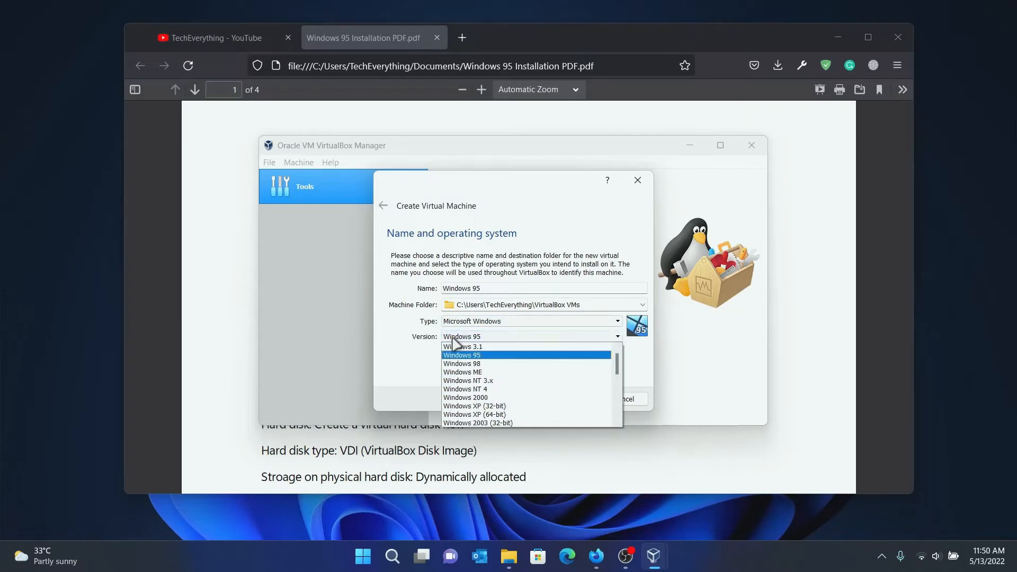
left_click(457, 354)
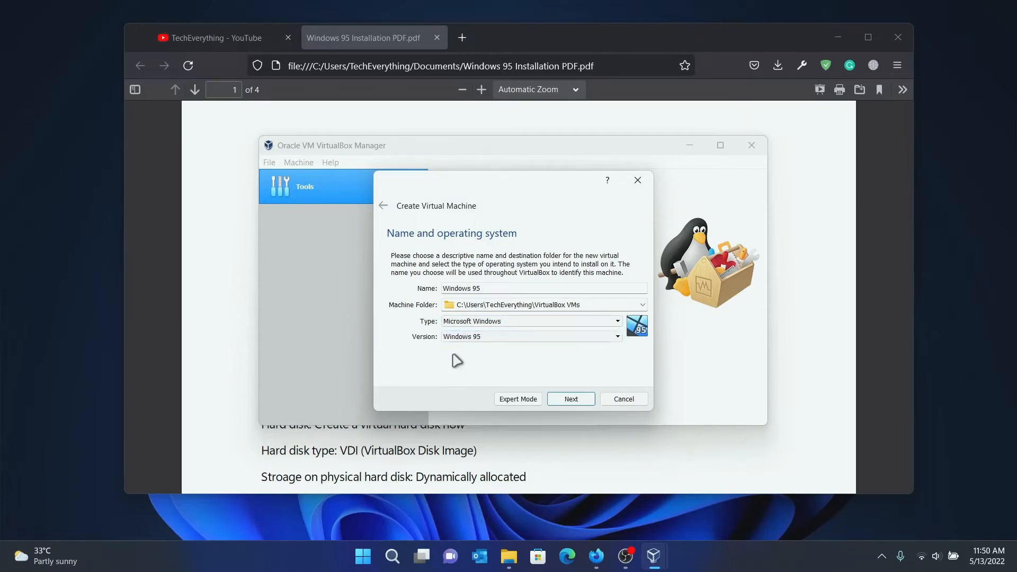
left_click(567, 400)
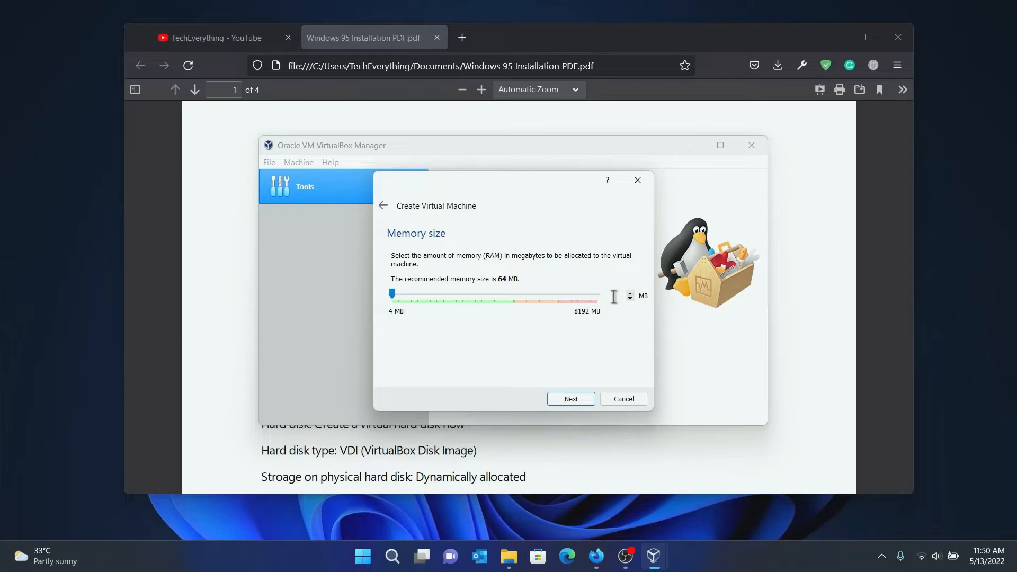
left_click(849, 314)
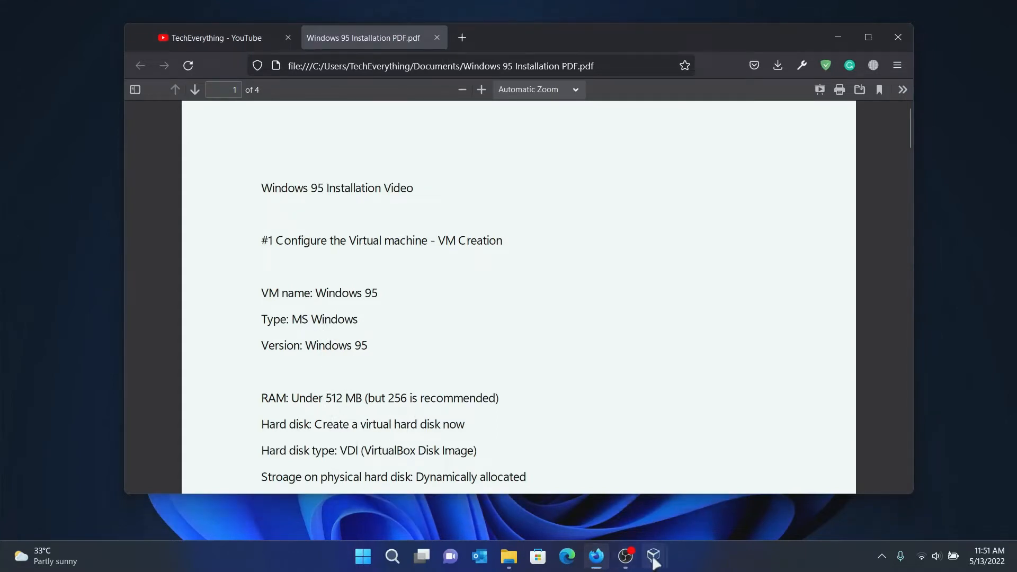
Keep 256 MB memory and create a dynamically allocated 2.00 GB VDI hard disk.
mouse_move(654, 556)
left_click(697, 479)
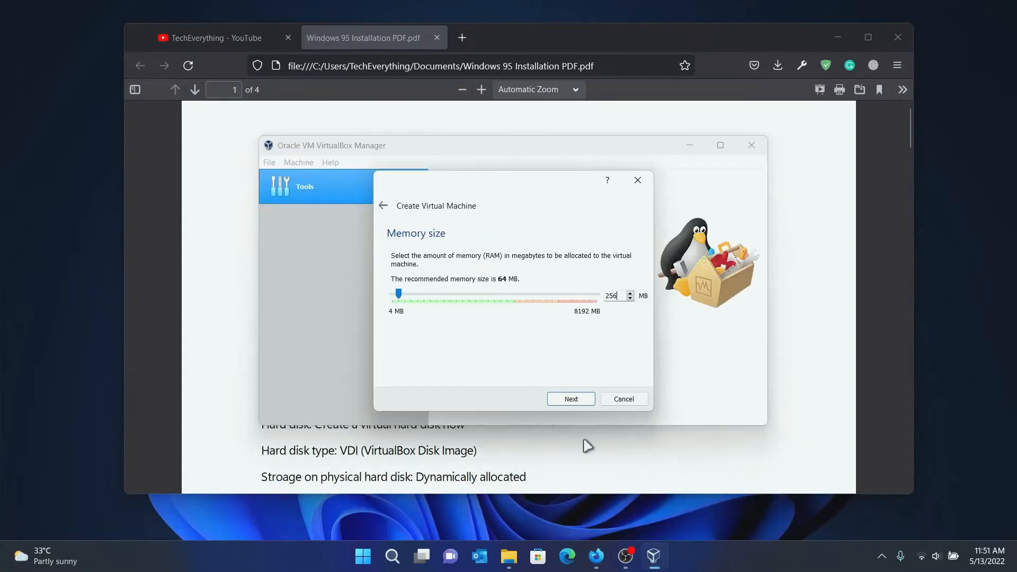
left_click(574, 401)
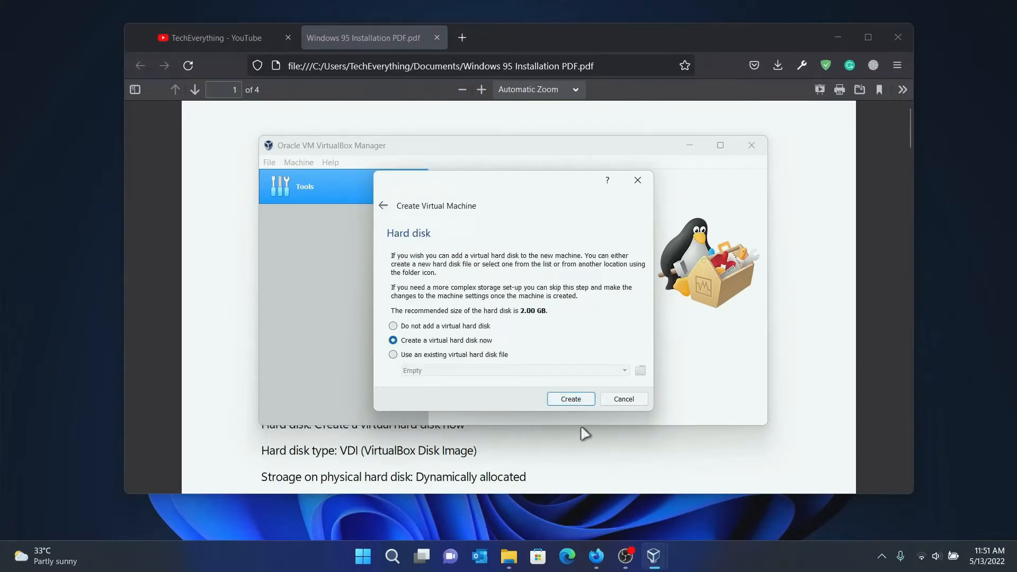
left_click(580, 401)
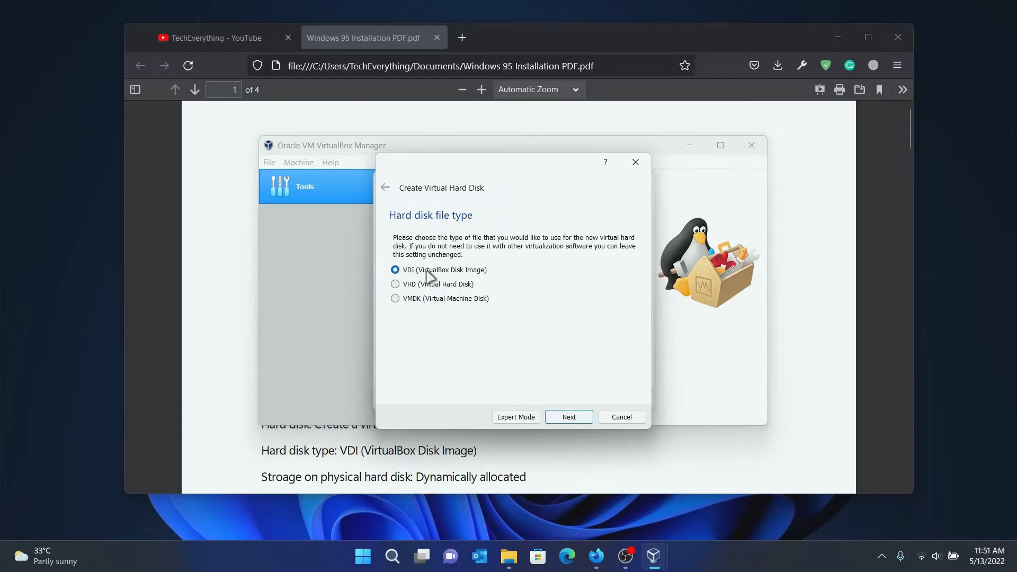
left_click(578, 418)
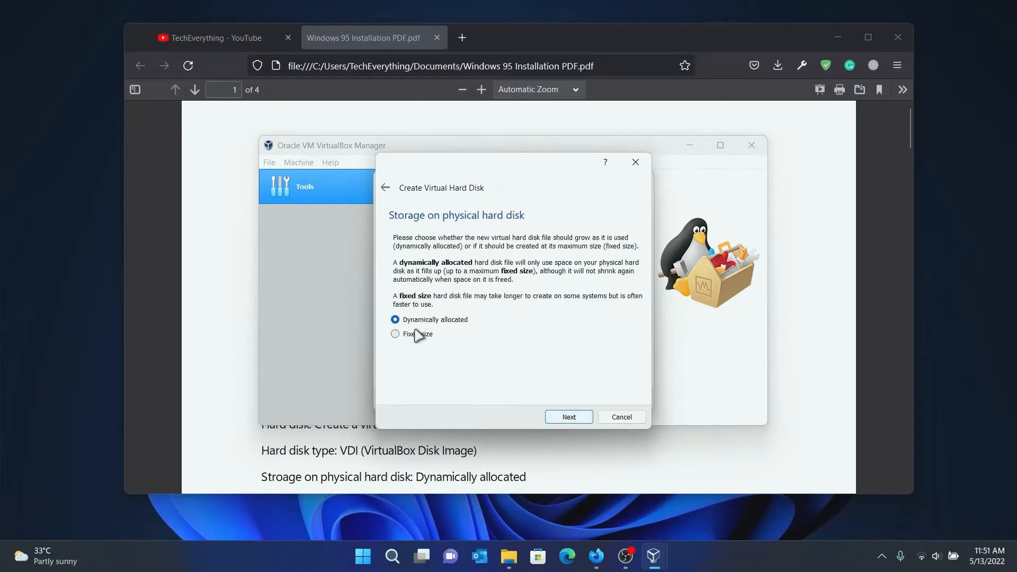
left_click(575, 419)
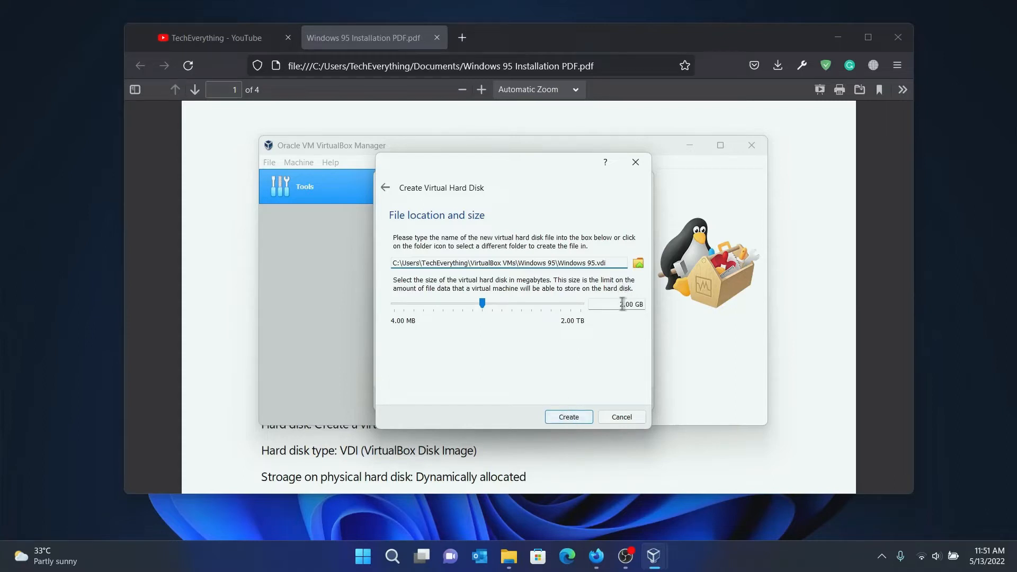
left_click(569, 416)
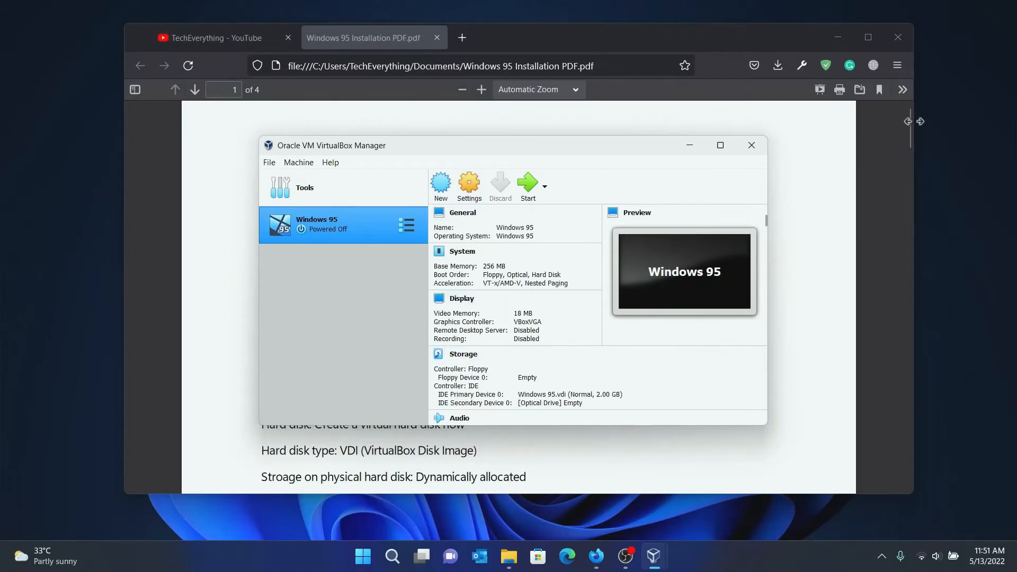
left_click_drag(910, 127, 911, 156)
Tick Enable I/O APIC under System > Motherboard and leave the processor count at 1.
mouse_move(653, 555)
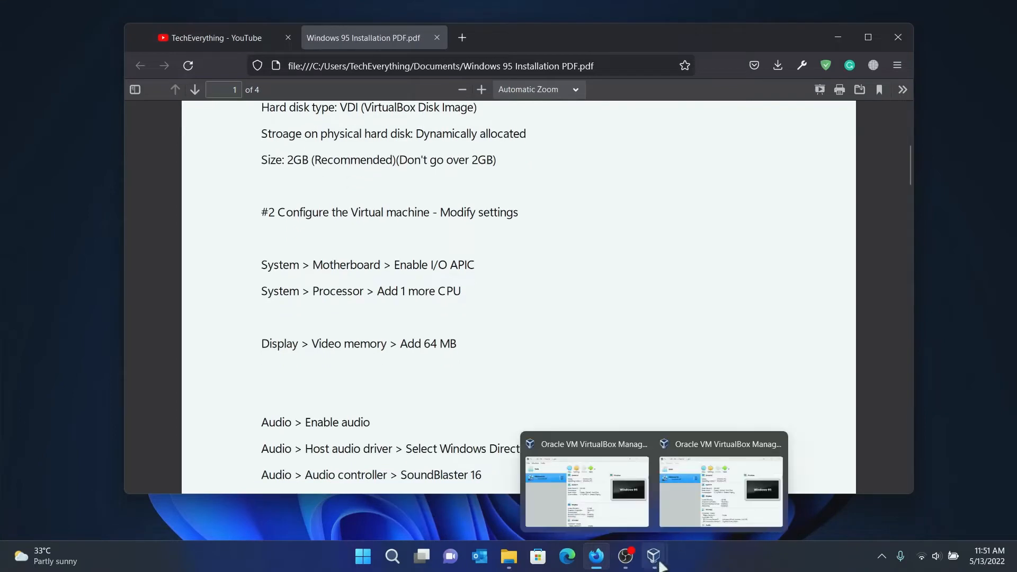
left_click(731, 481)
left_click(467, 189)
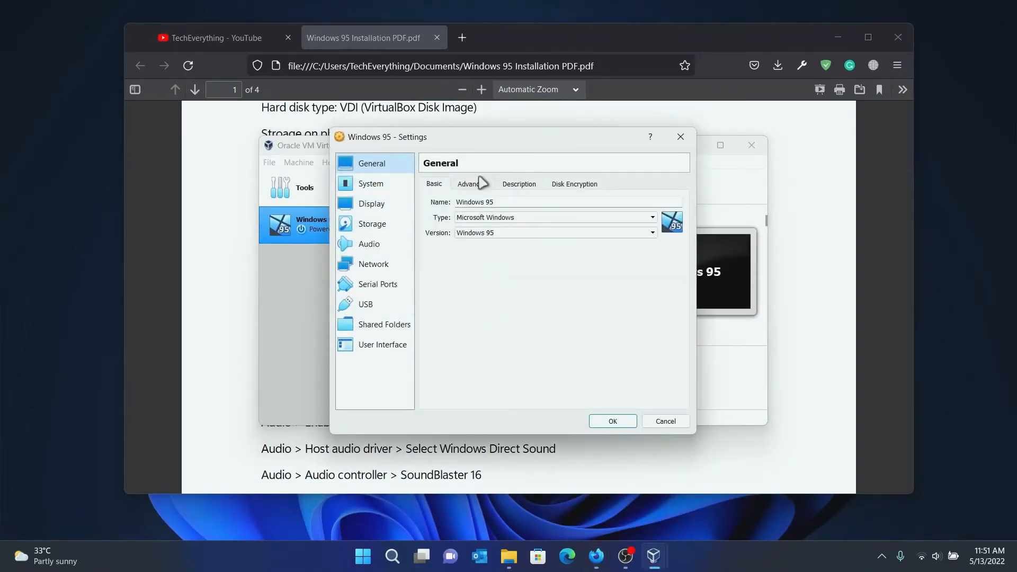
left_click(374, 184)
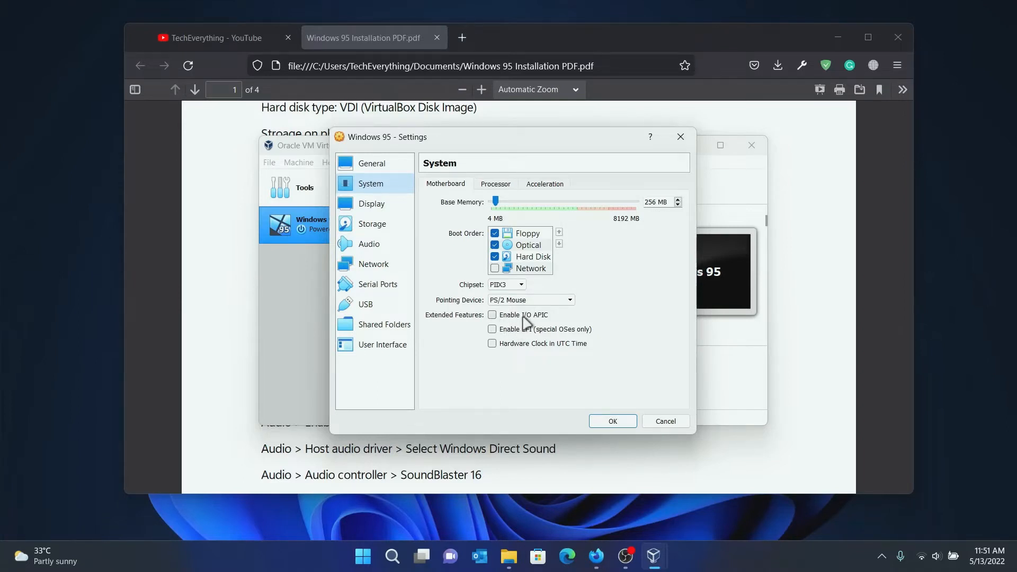
left_click(493, 316)
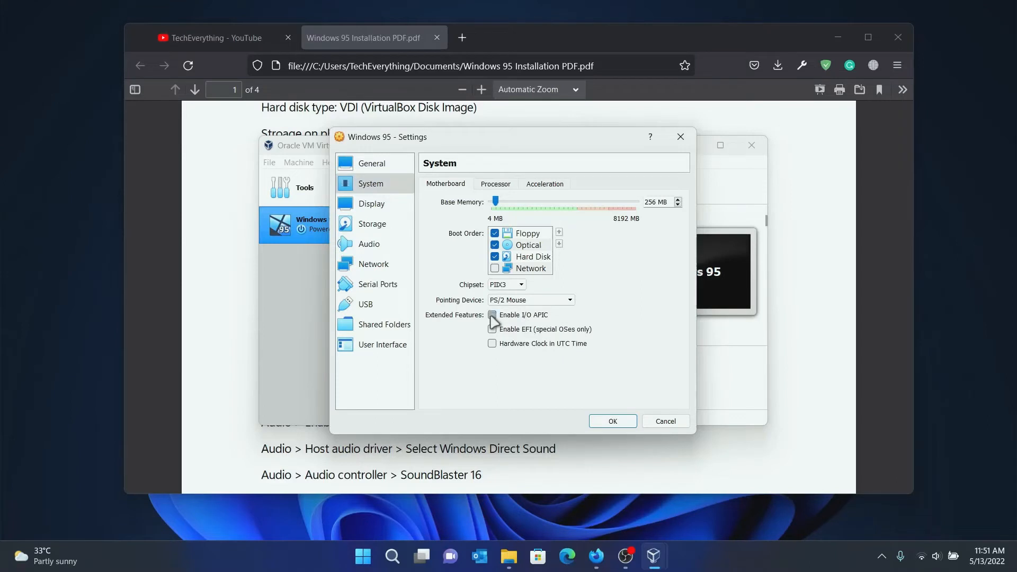
left_click(497, 186)
left_click_drag(490, 205, 501, 206)
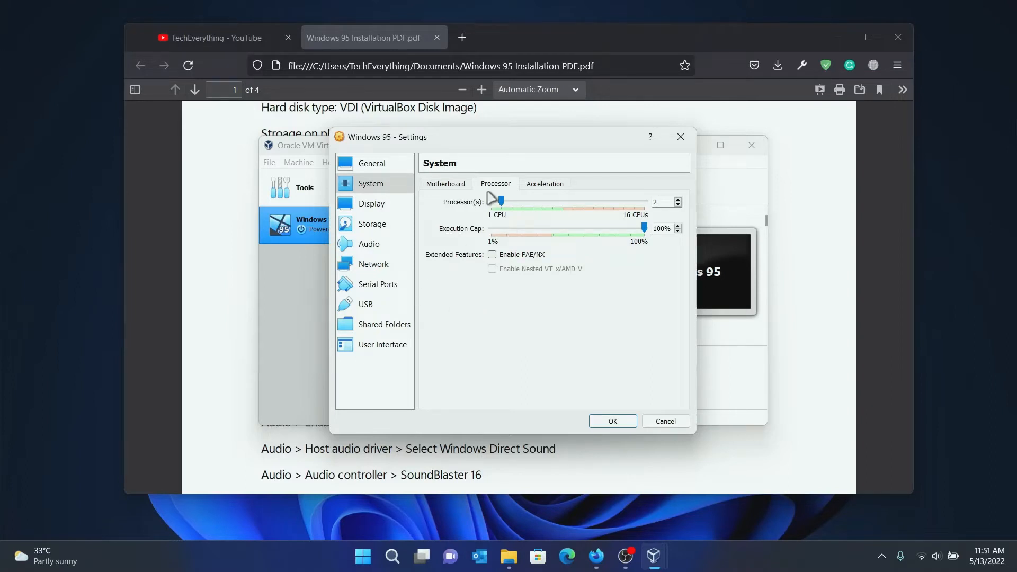
left_click_drag(501, 201, 491, 200)
Raise the processor count to 2 and set video memory to 64 MB.
left_click(504, 209)
left_click(392, 204)
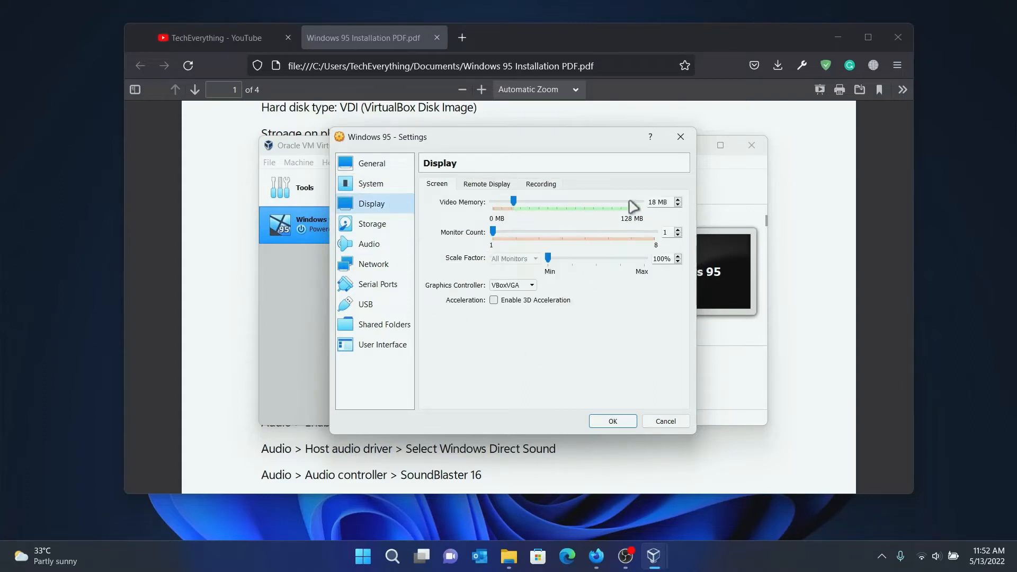
left_click_drag(656, 206, 639, 206)
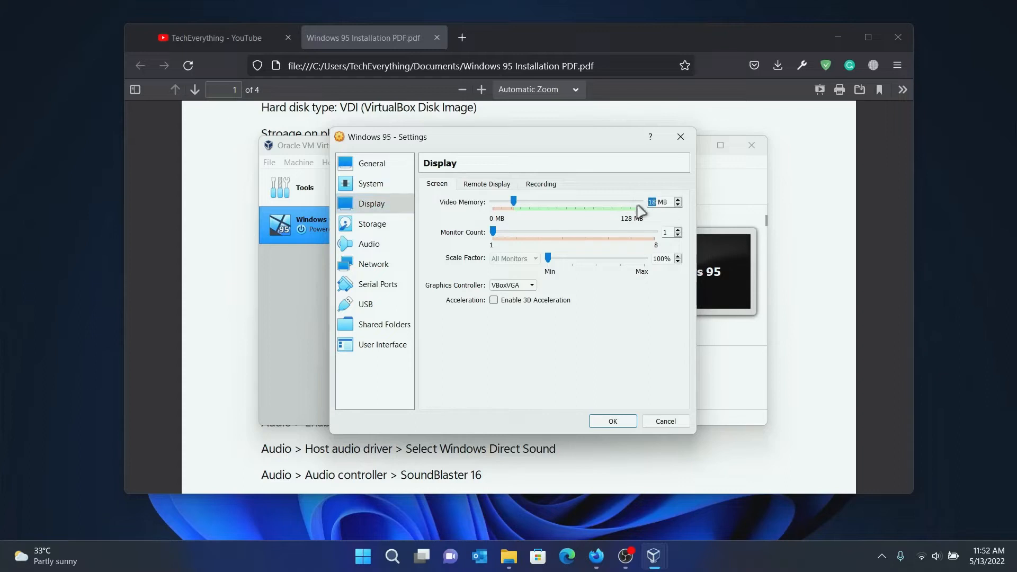
type("64")
Keep the VBoxVGA graphics controller, enable 3D acceleration, and check Remote Display and Recording.
left_click(526, 286)
left_click(510, 295)
left_click(494, 300)
left_click(481, 186)
left_click(541, 184)
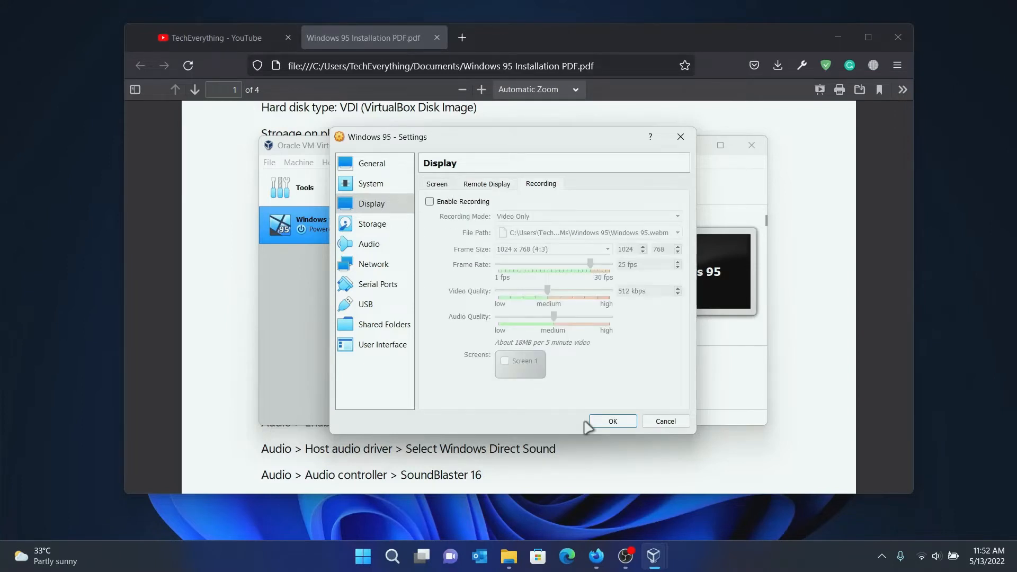
left_click(848, 210)
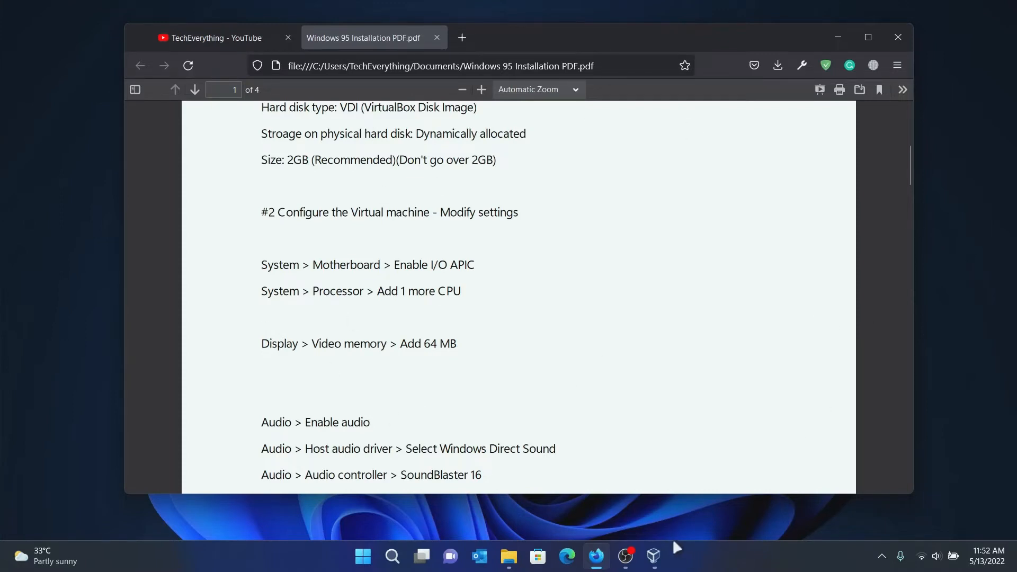
Inspect the Storage page, selecting the floppy controller.
mouse_move(657, 554)
left_click(710, 495)
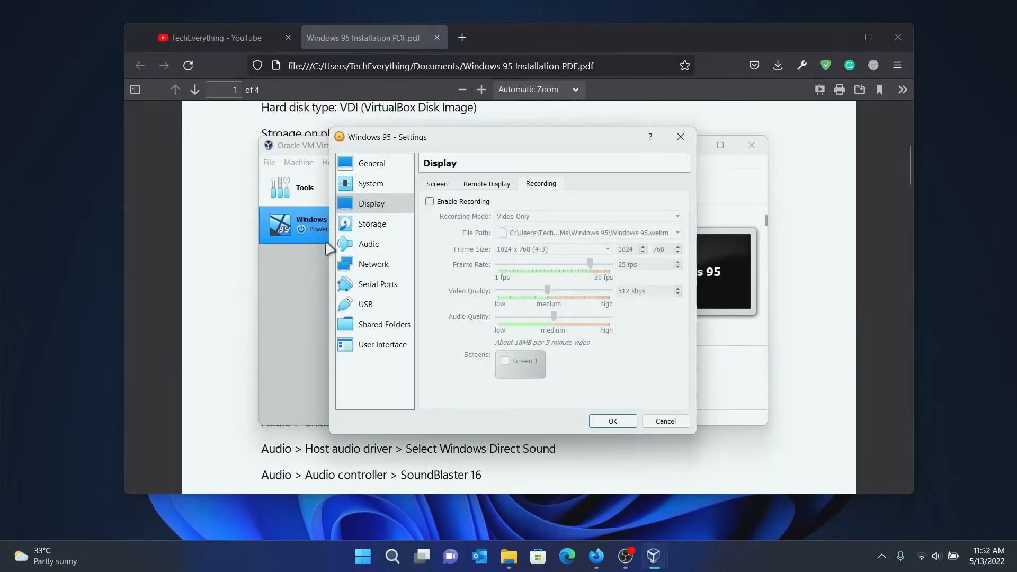
left_click(364, 245)
left_click(367, 231)
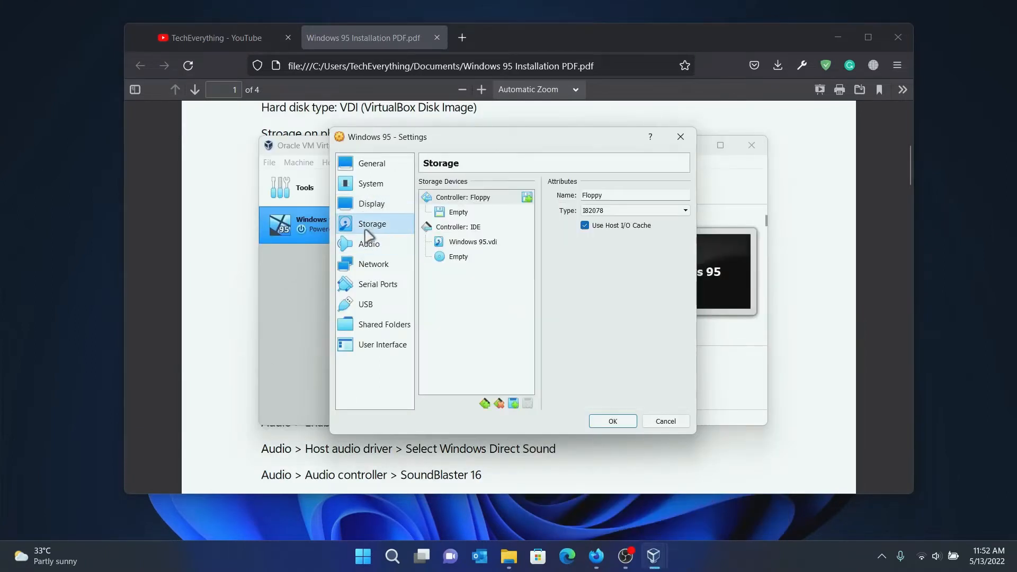
left_click(437, 288)
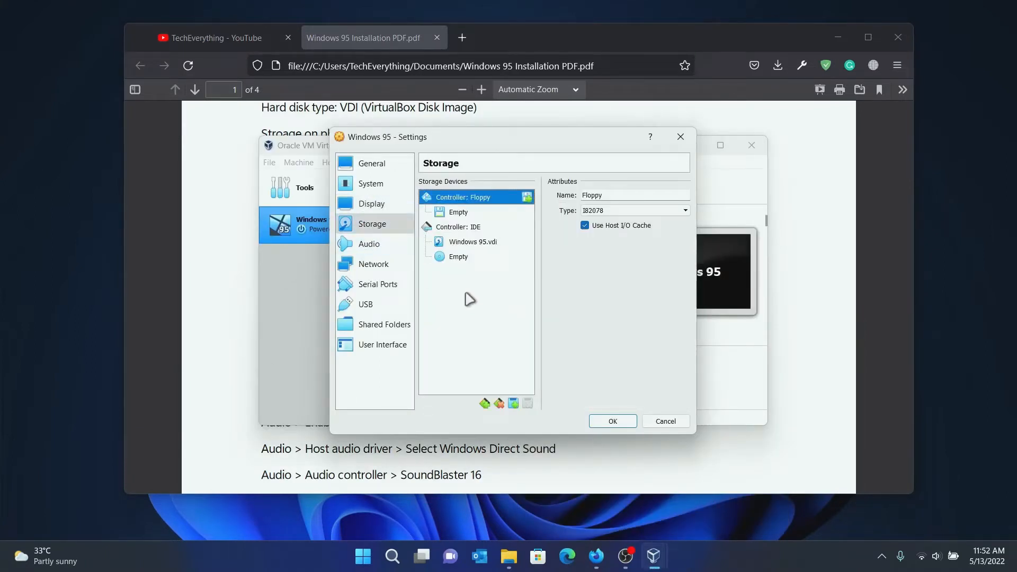
Keep Windows DirectSound as host audio driver and SoundBlaster 16 as audio controller.
left_click(369, 244)
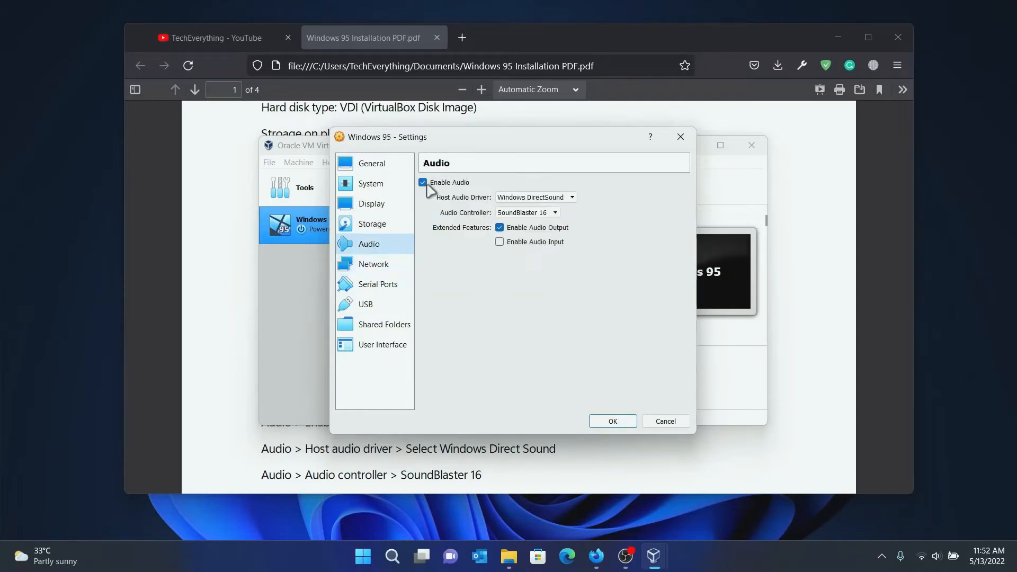
left_click(513, 198)
left_click(513, 207)
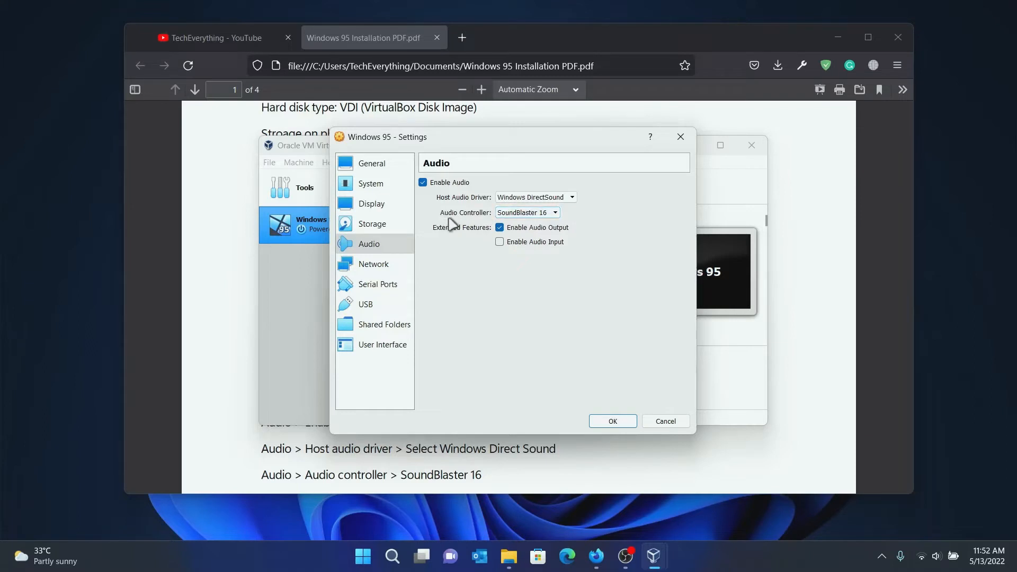
left_click(522, 216)
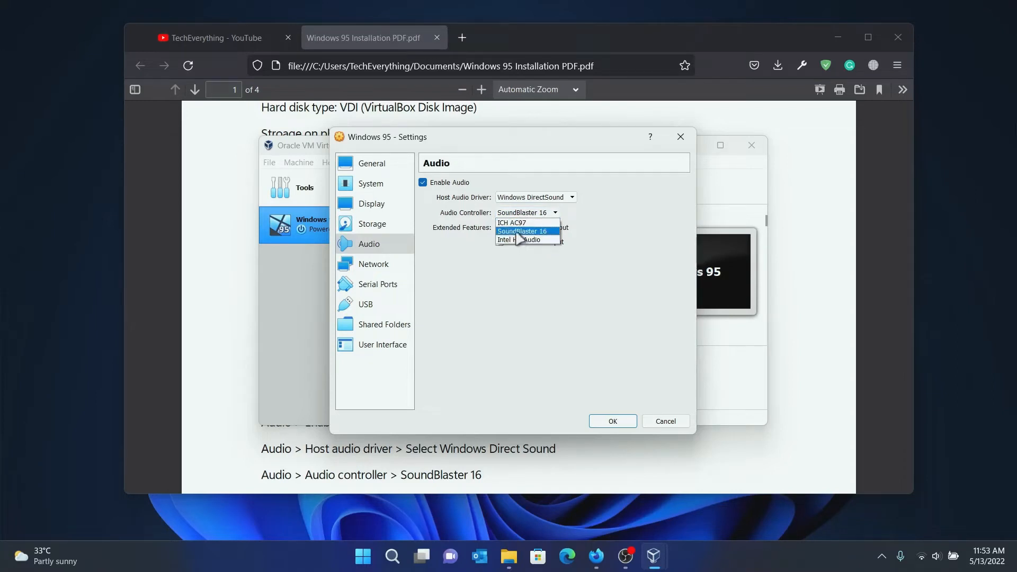
left_click(518, 232)
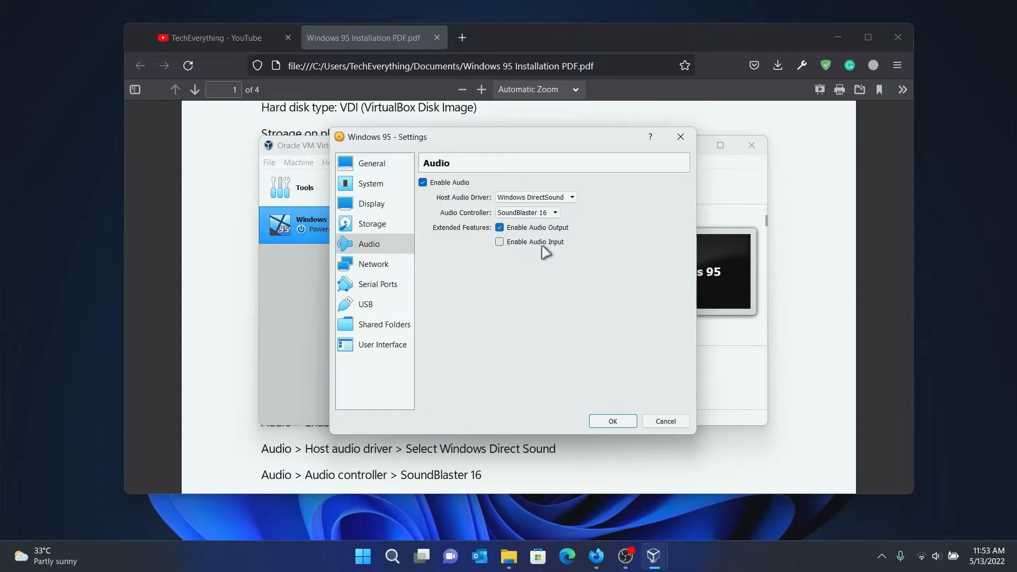
Keep the network adapter attached to NAT and view the serial port settings.
left_click(396, 266)
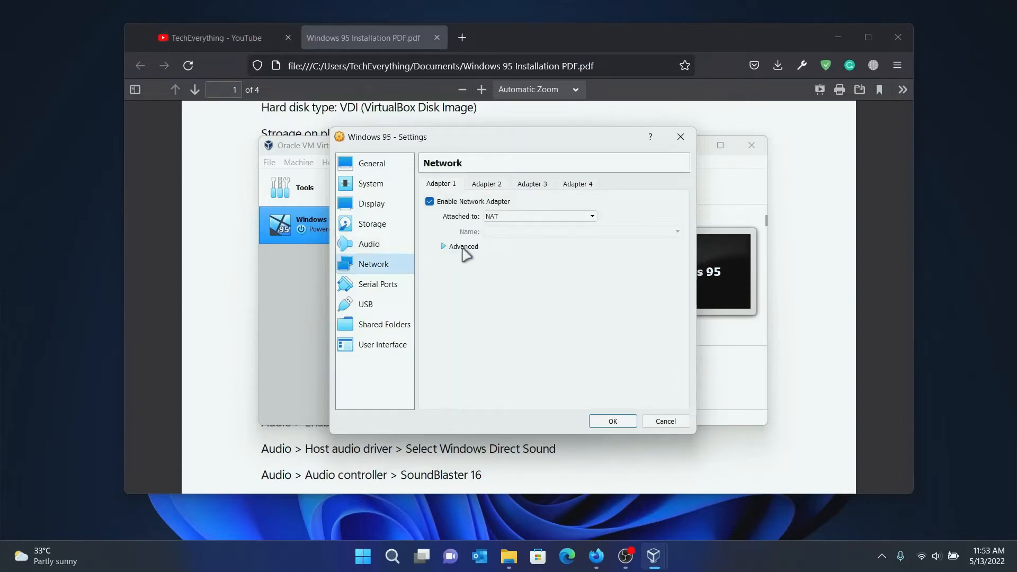
left_click(495, 216)
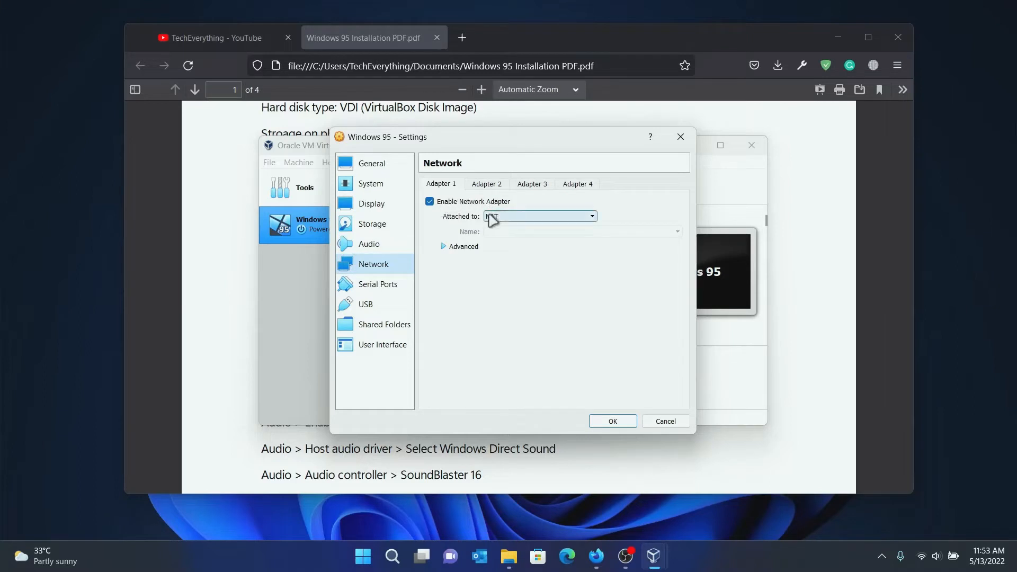
left_click(502, 228)
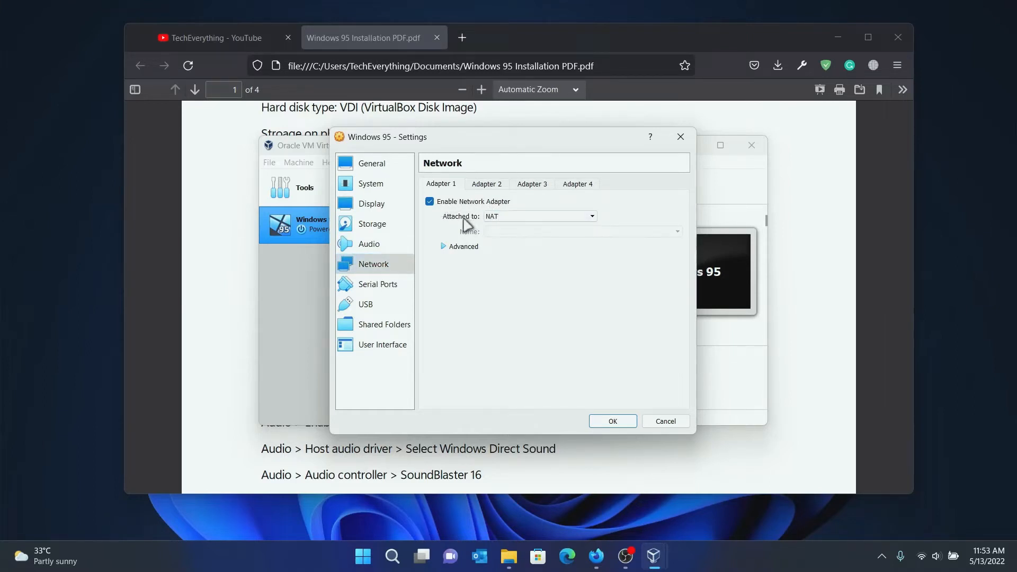
left_click(395, 286)
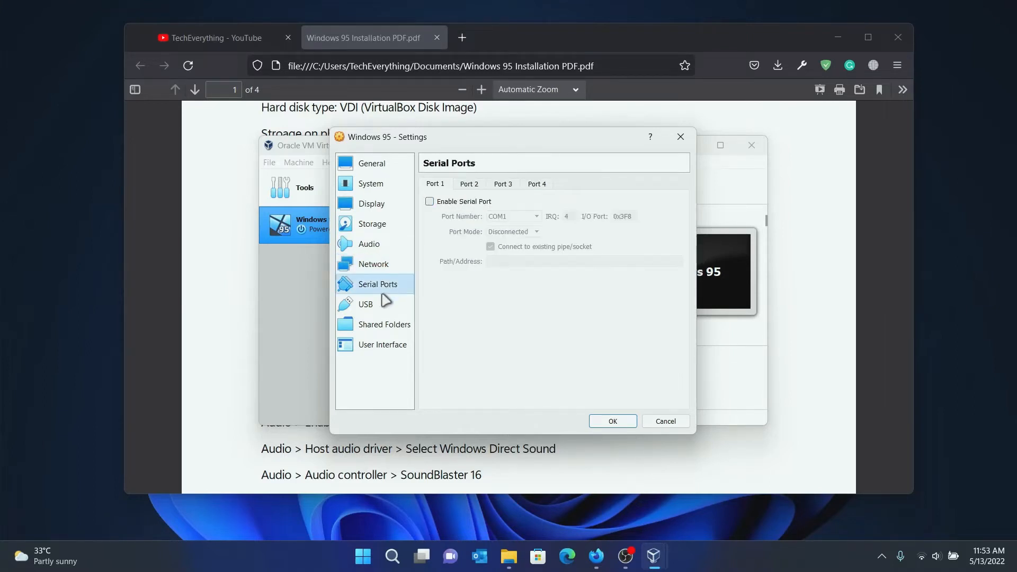
Uncheck Enable USB Controller, review User Interface, and save the settings with OK.
left_click(386, 306)
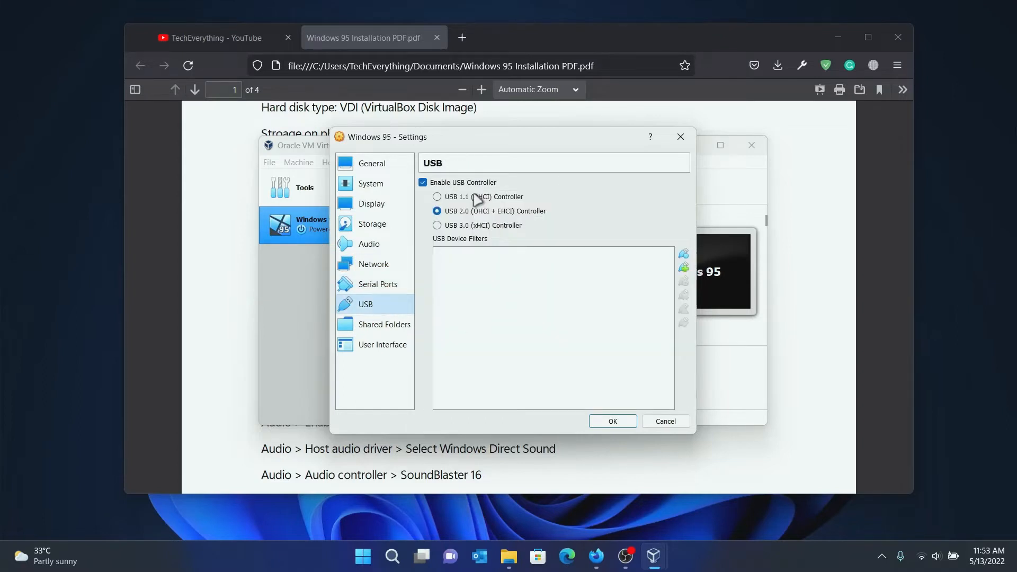
left_click(429, 184)
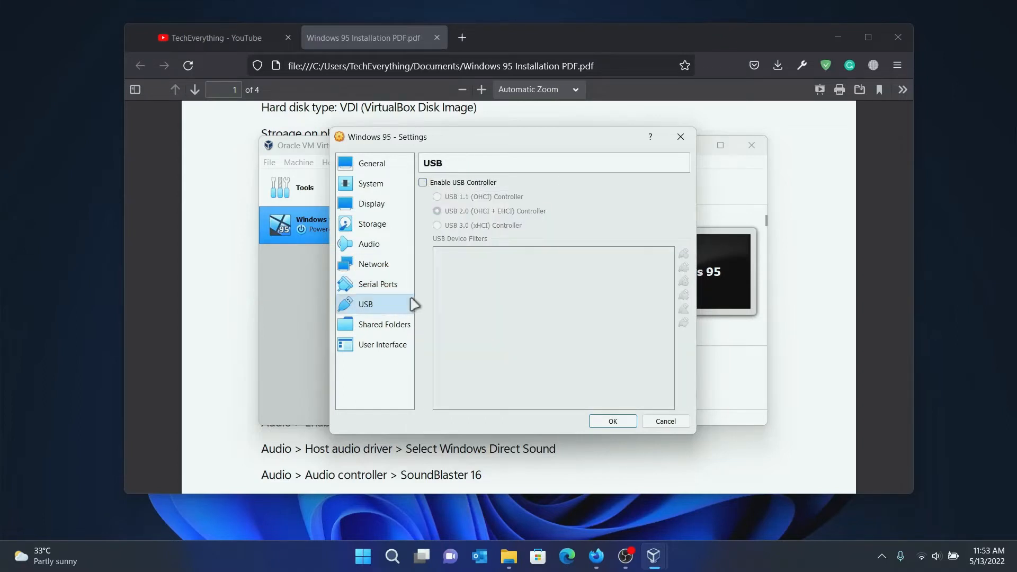
left_click(385, 325)
left_click(381, 344)
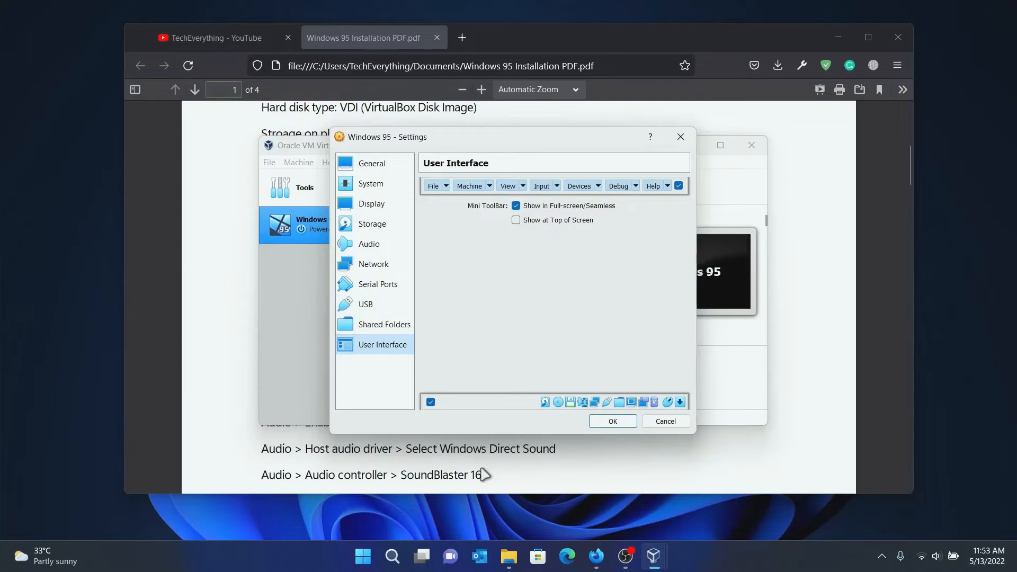
left_click(614, 422)
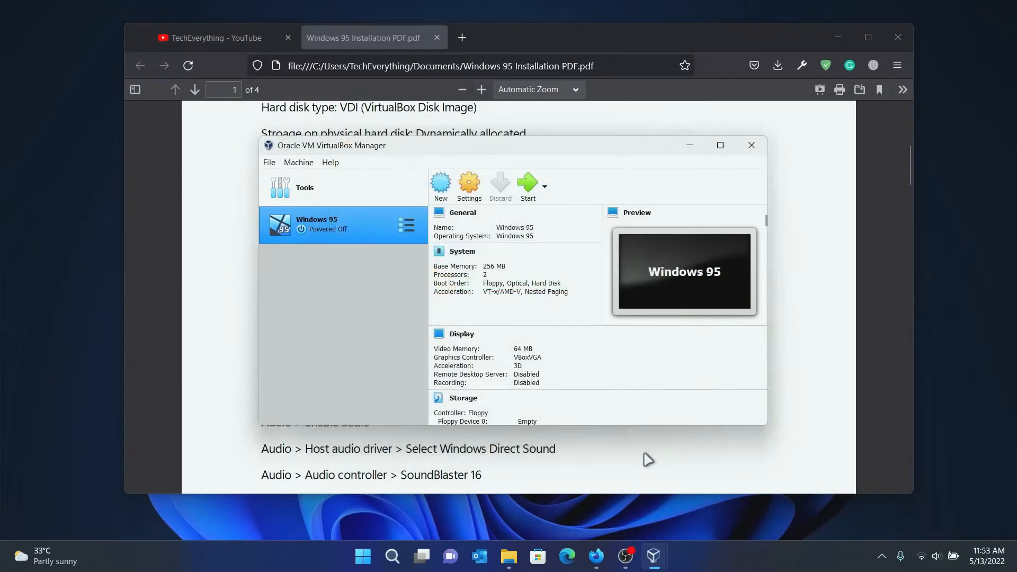
Start the Windows 95 VM, cancel the start-up disk prompt, and dismiss the auto-capture notice.
left_click(527, 185)
left_click(691, 146)
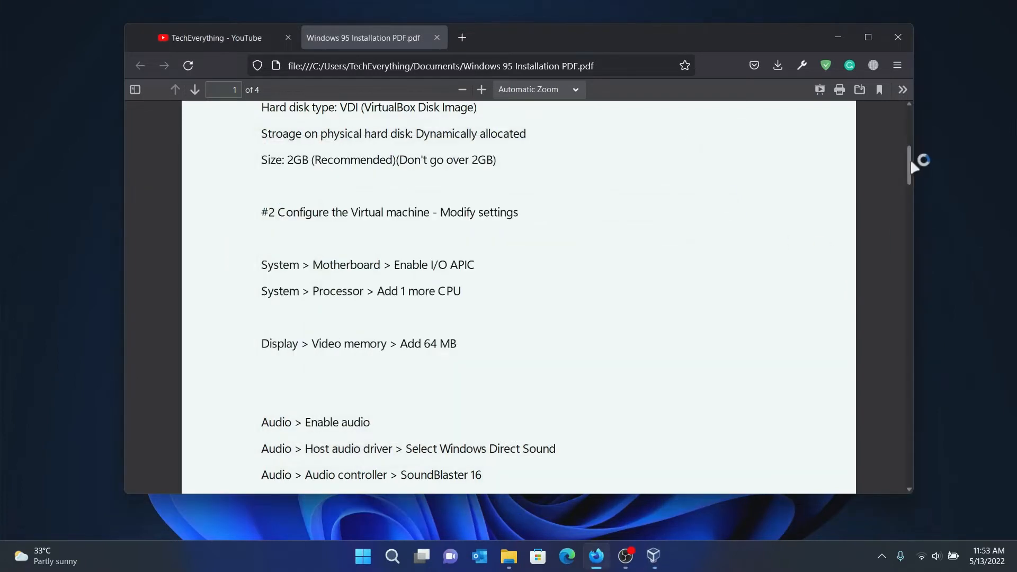
left_click_drag(908, 159, 914, 240)
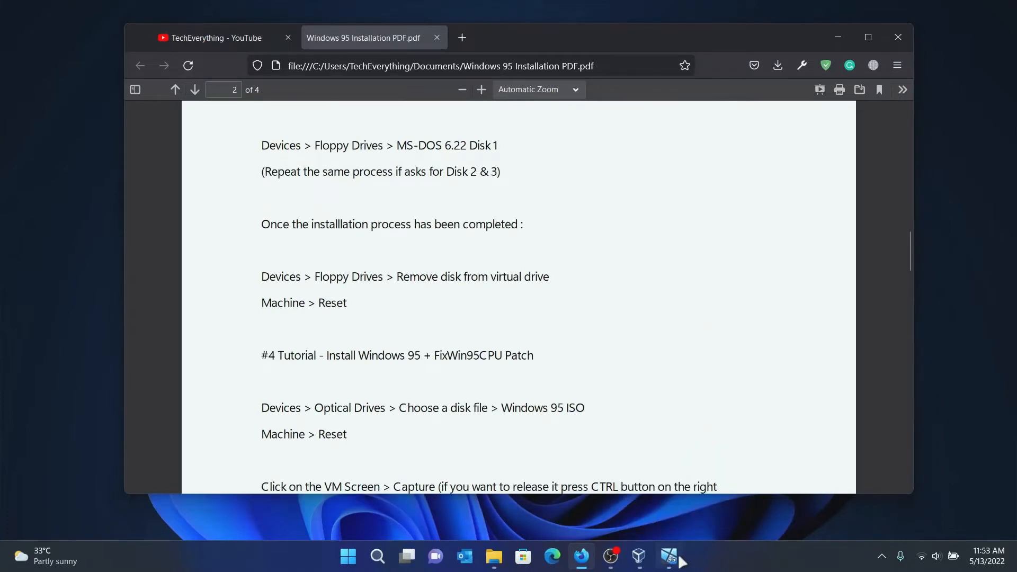
left_click(669, 556)
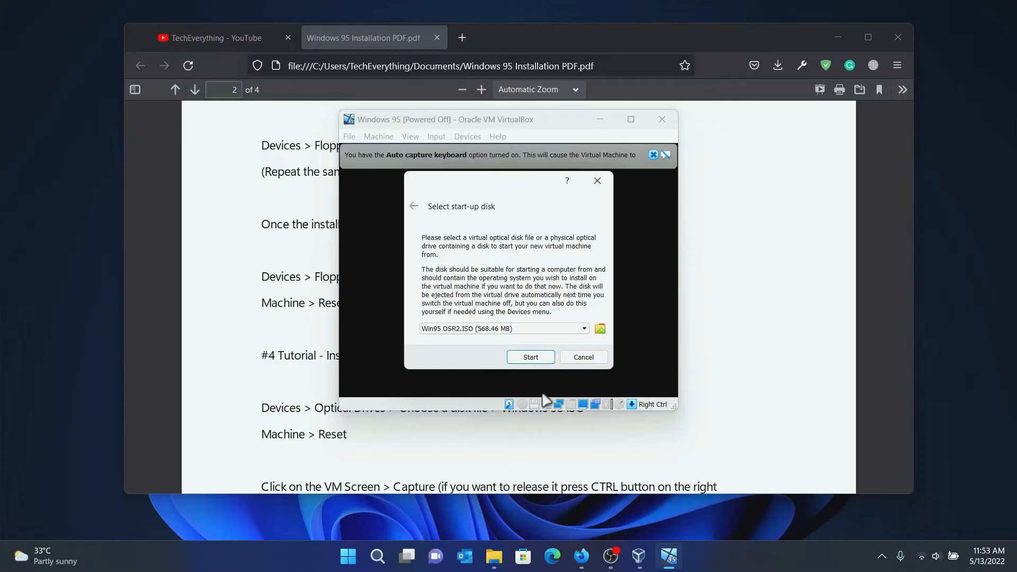
left_click(581, 357)
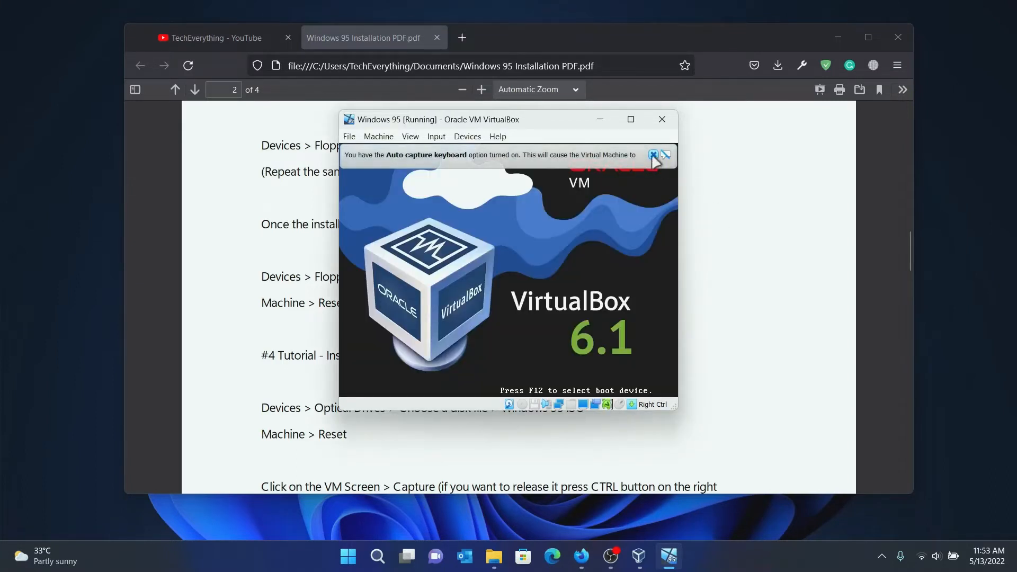
left_click(653, 155)
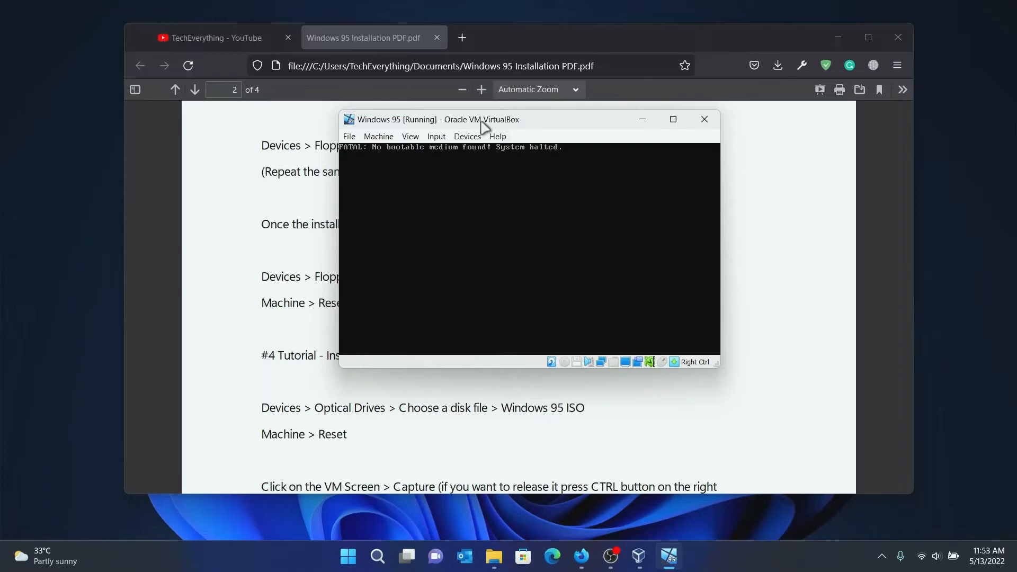
Open the floppy disk chooser and browse to Windows 95 Installation > MS-DOS 6.22.
left_click(468, 136)
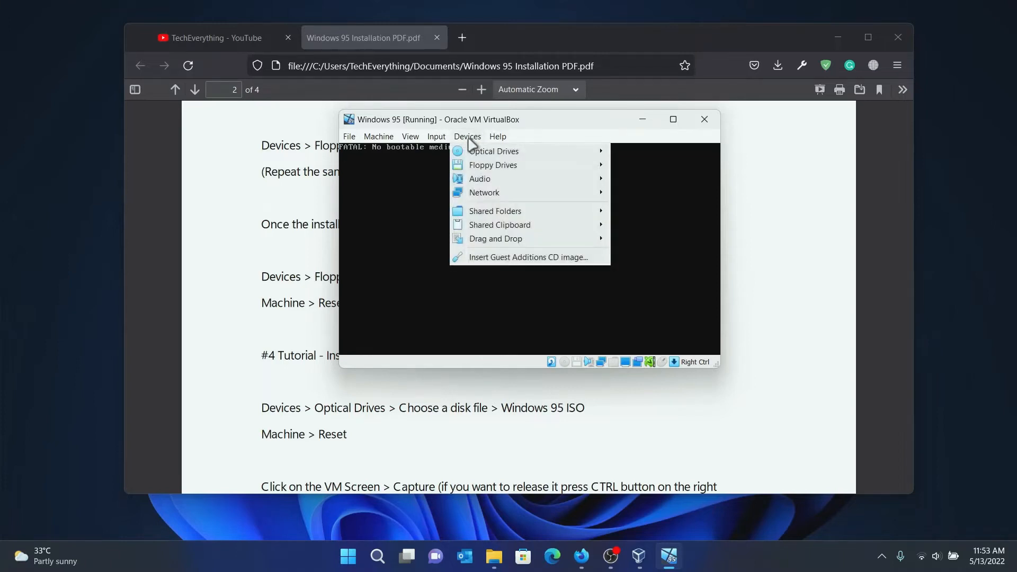
mouse_move(473, 165)
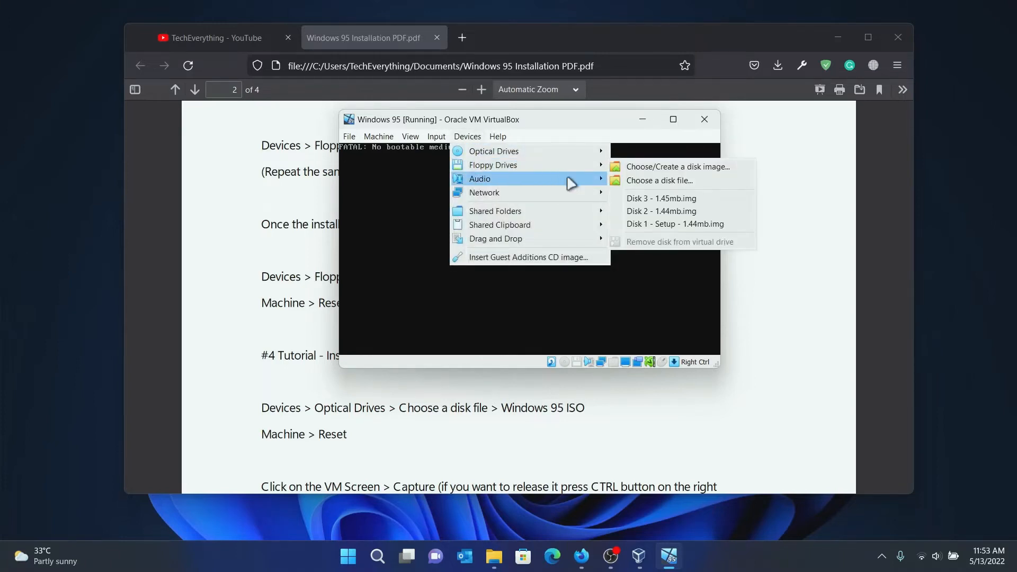
left_click(635, 179)
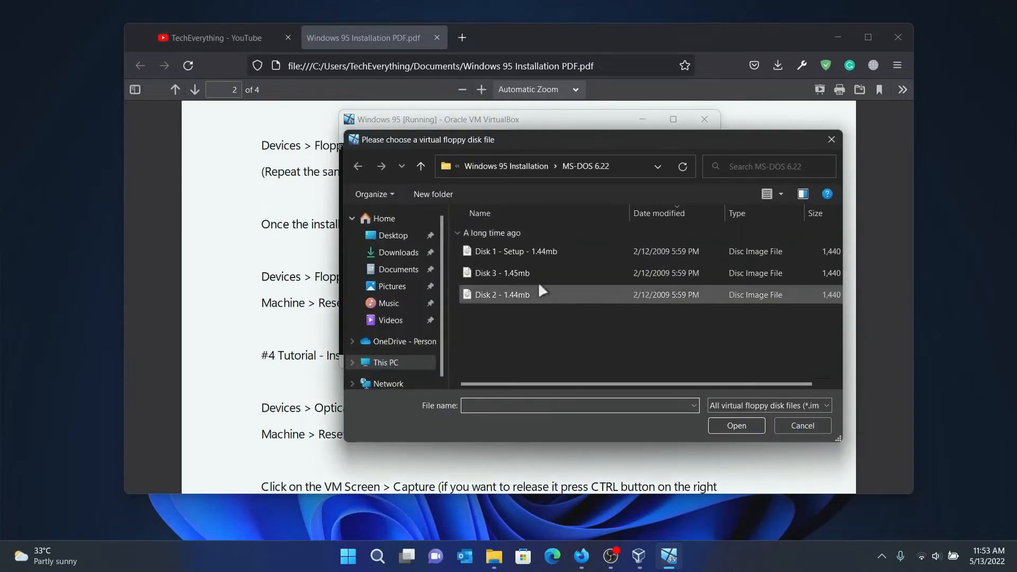
left_click_drag(514, 144, 476, 138)
left_click(470, 160)
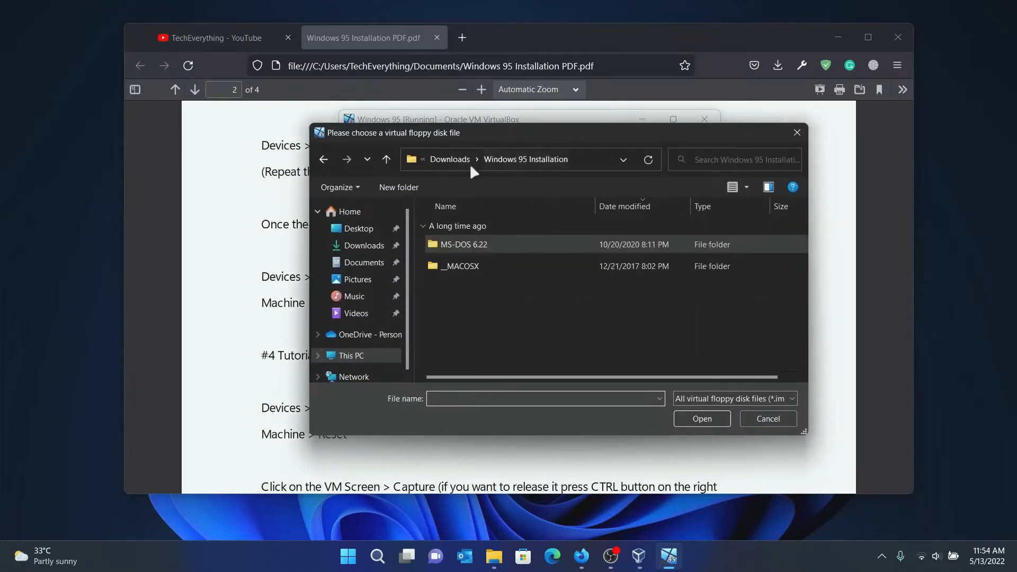
double_click(465, 246)
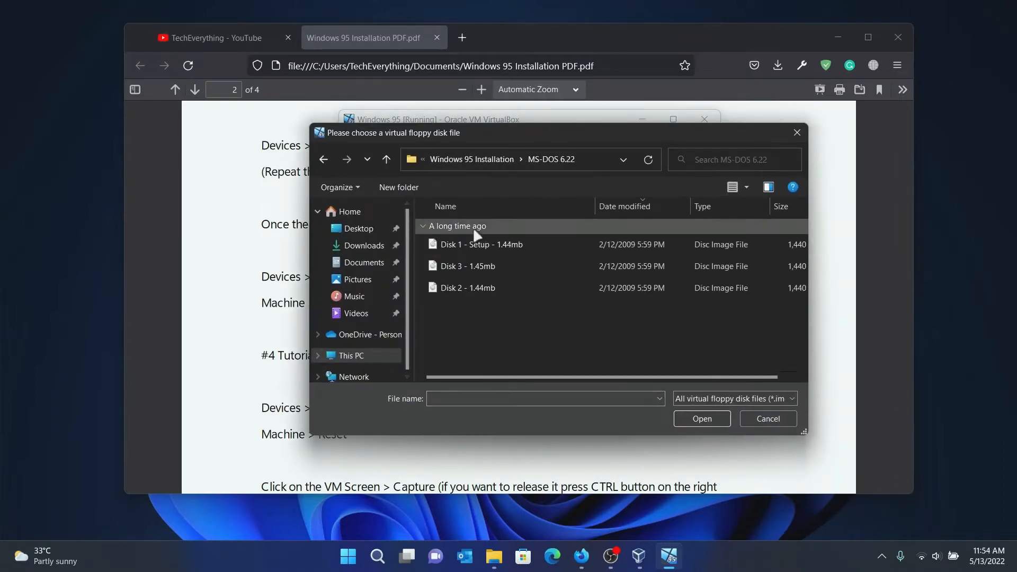
Insert the 'Disk 1 - Setup - 1.44mb' floppy image into the Windows 95 machine.
left_click(477, 244)
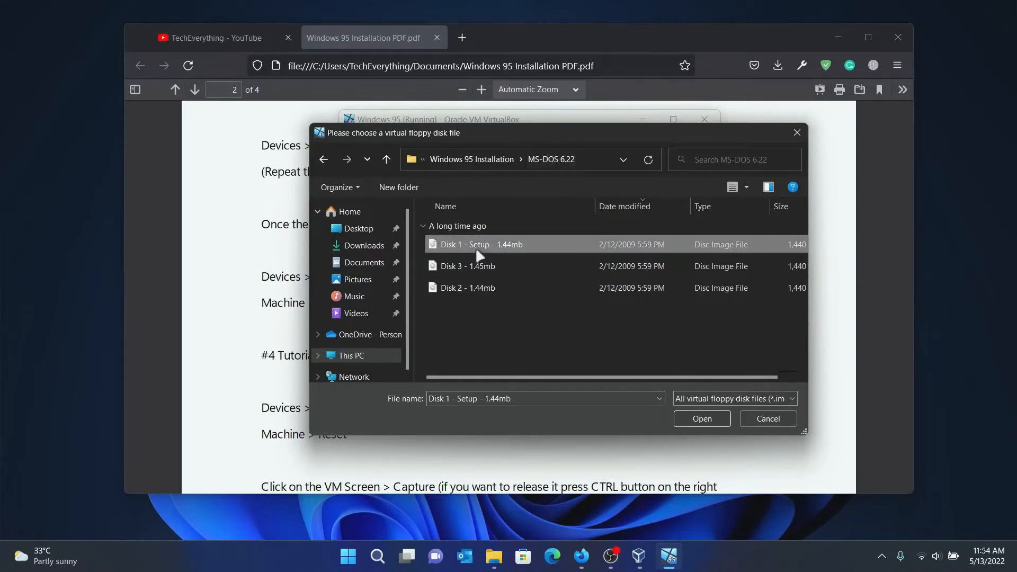
left_click(469, 266)
left_click(456, 288)
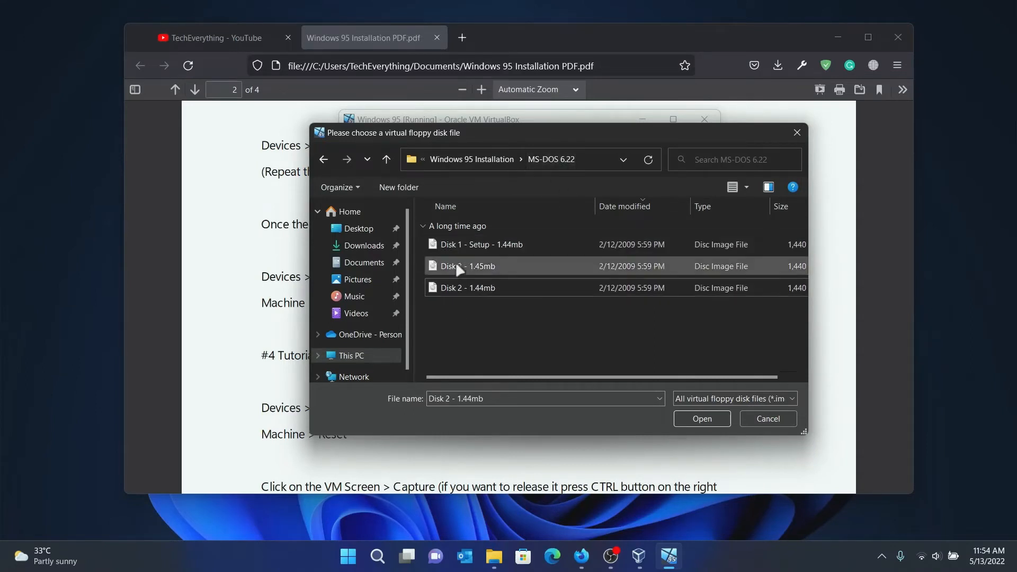
left_click(456, 244)
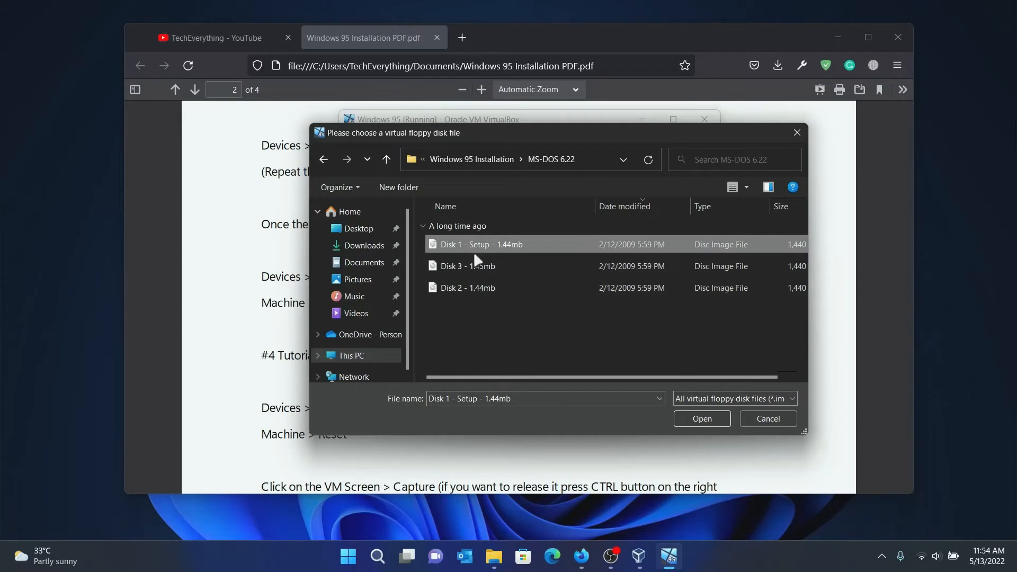
left_click(460, 270)
left_click(457, 291)
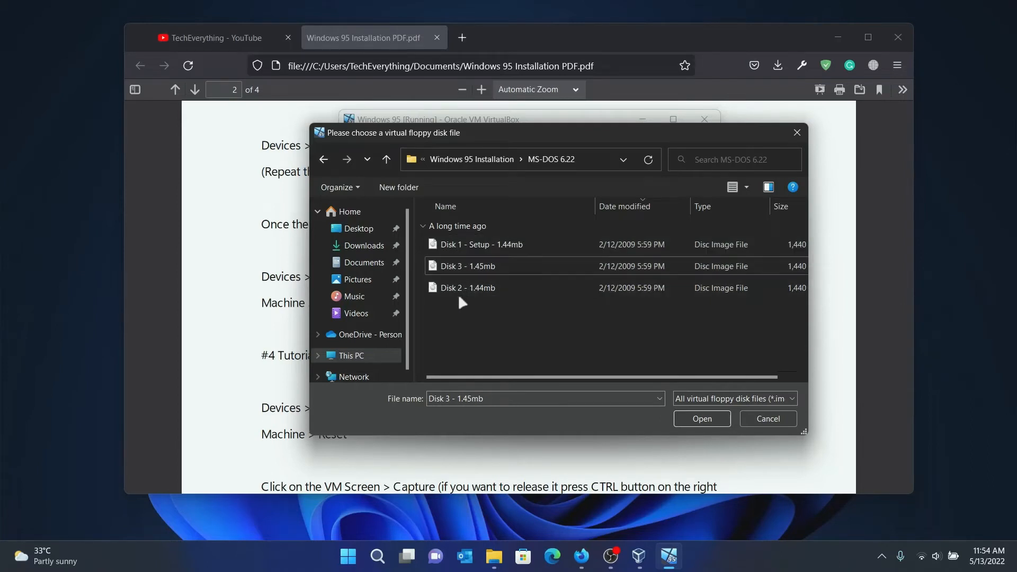
left_click(464, 269)
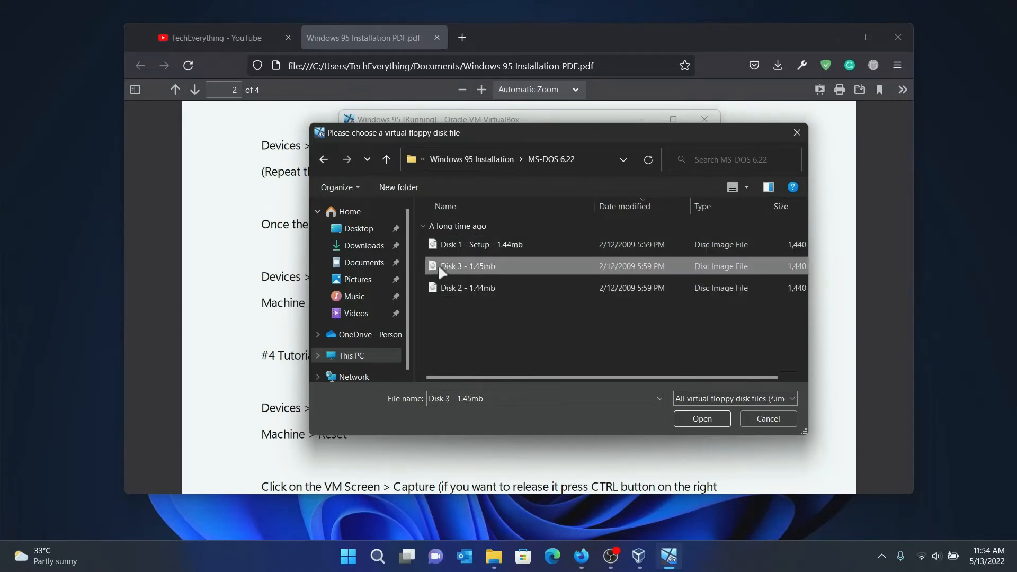
left_click(456, 244)
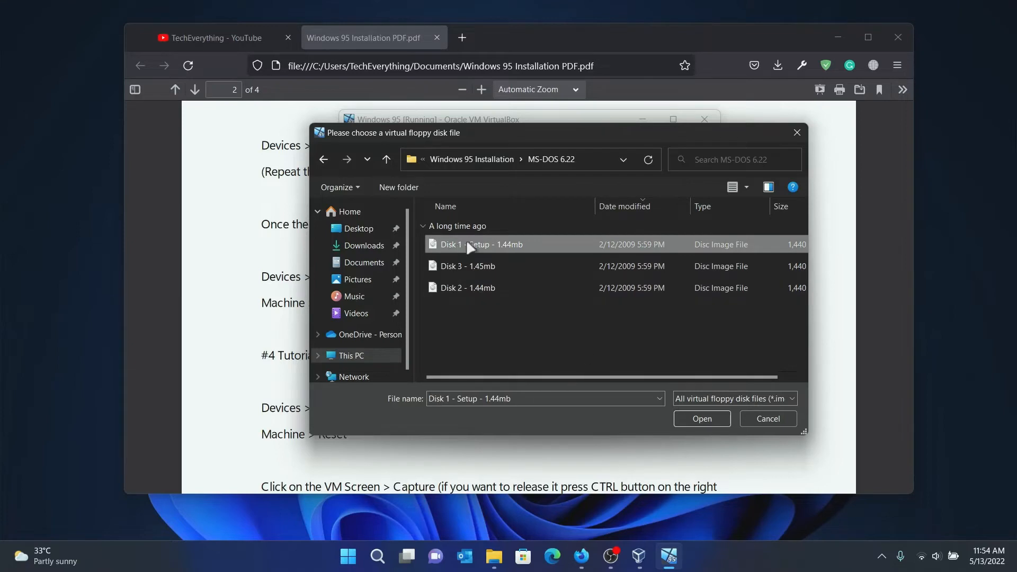
left_click(702, 419)
Reset the Windows 95 machine and confirm the reset.
left_click(323, 391)
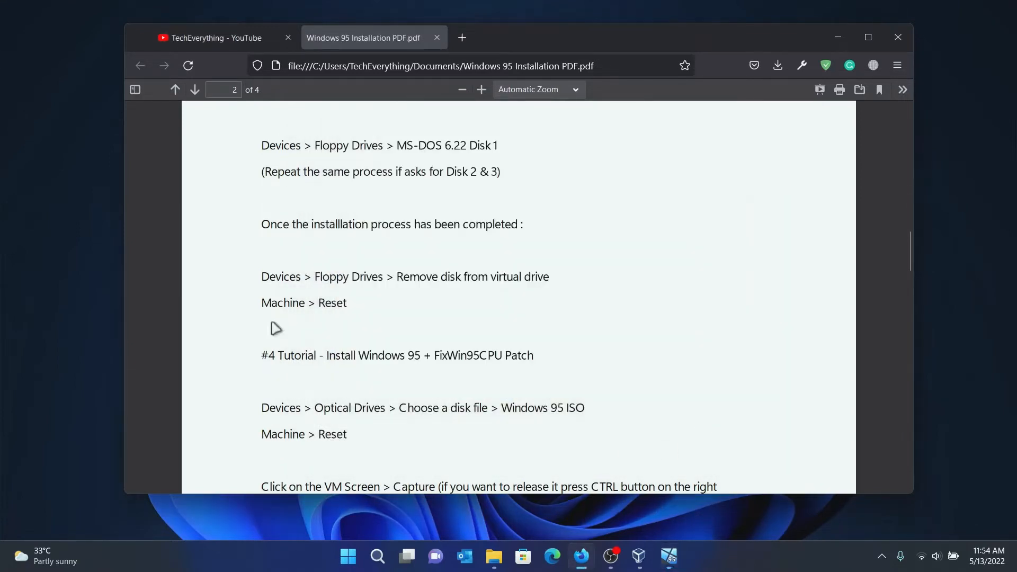
left_click(669, 556)
left_click(379, 136)
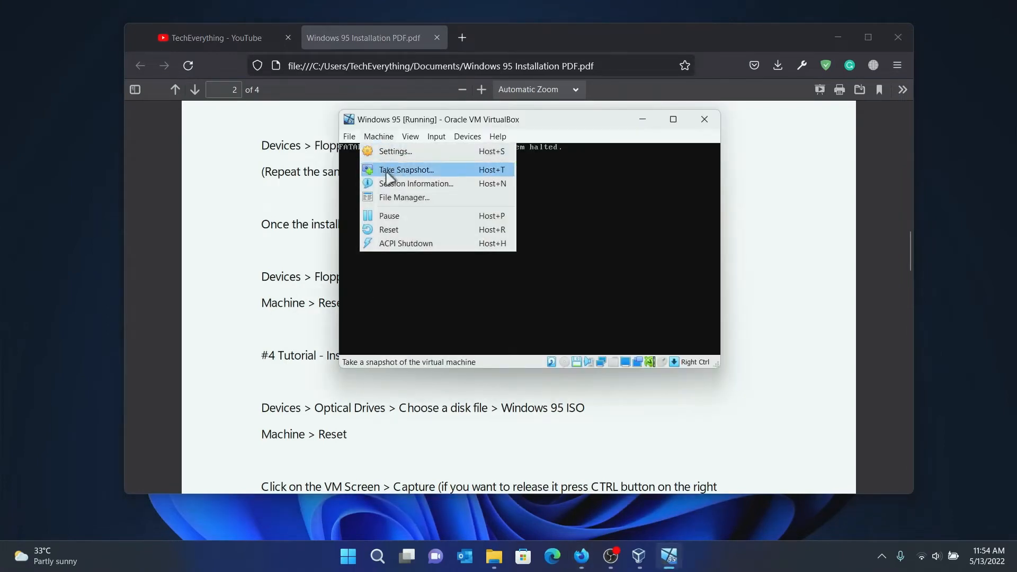
left_click(393, 230)
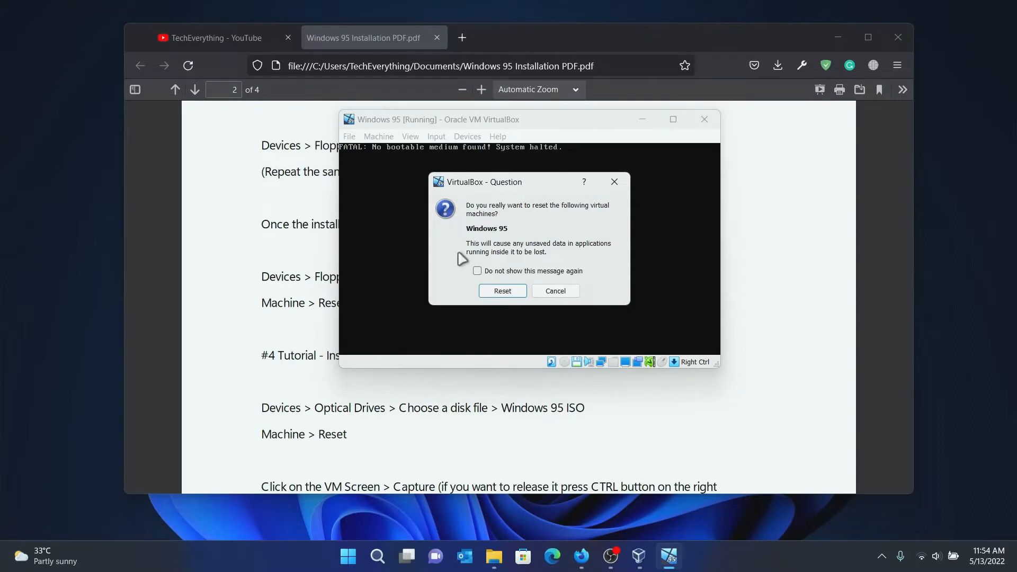
left_click(498, 289)
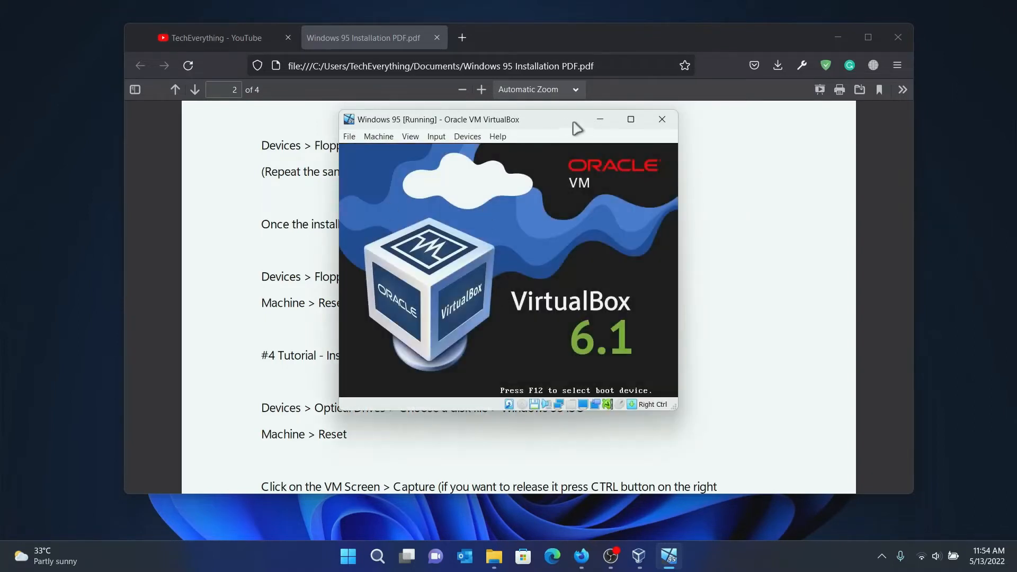
Continue past the MS-DOS Setup welcome screen and accept configuring the unallocated disk space.
left_click_drag(554, 127, 569, 127)
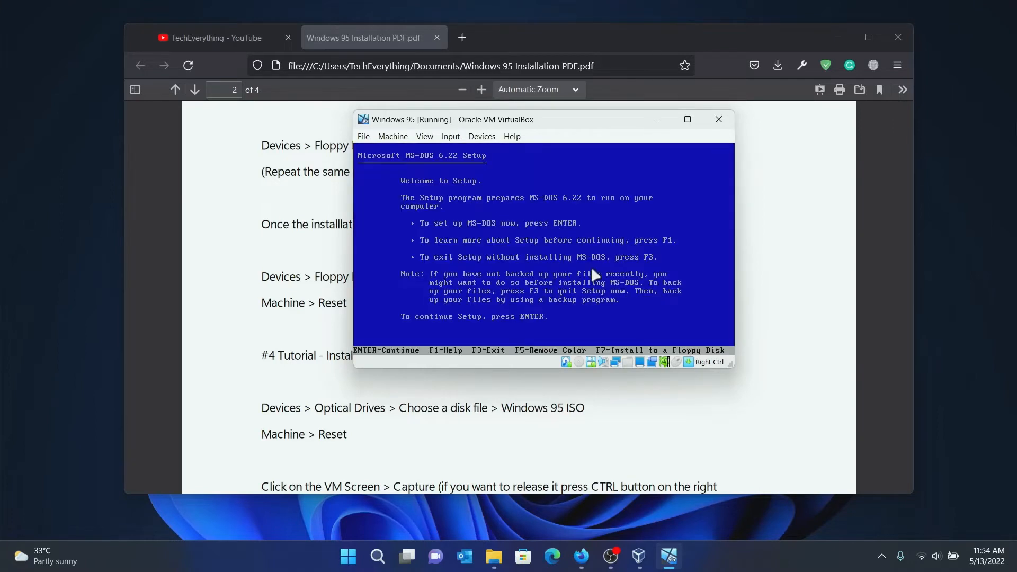
key("Return")
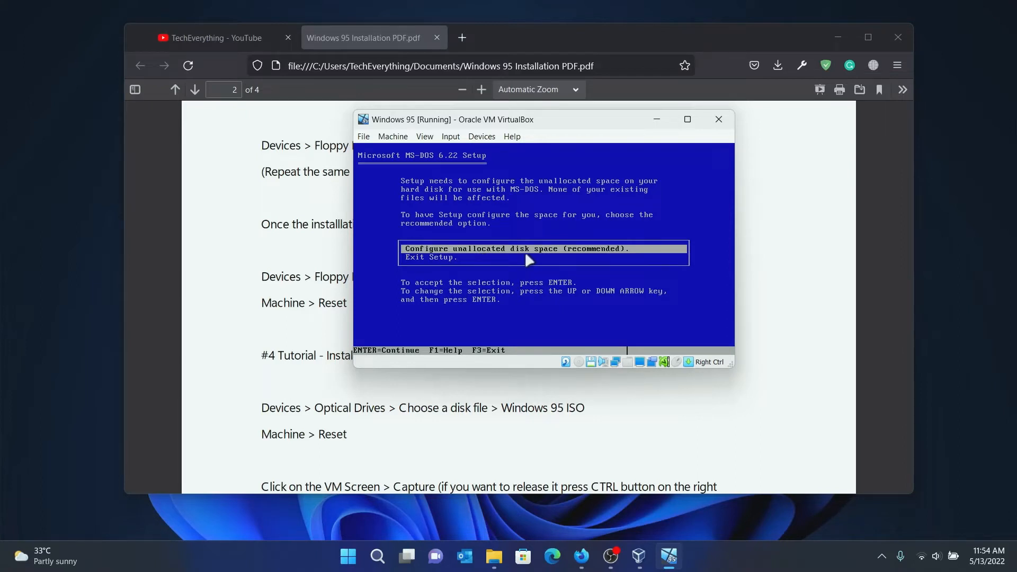
key("Return")
key("Return")
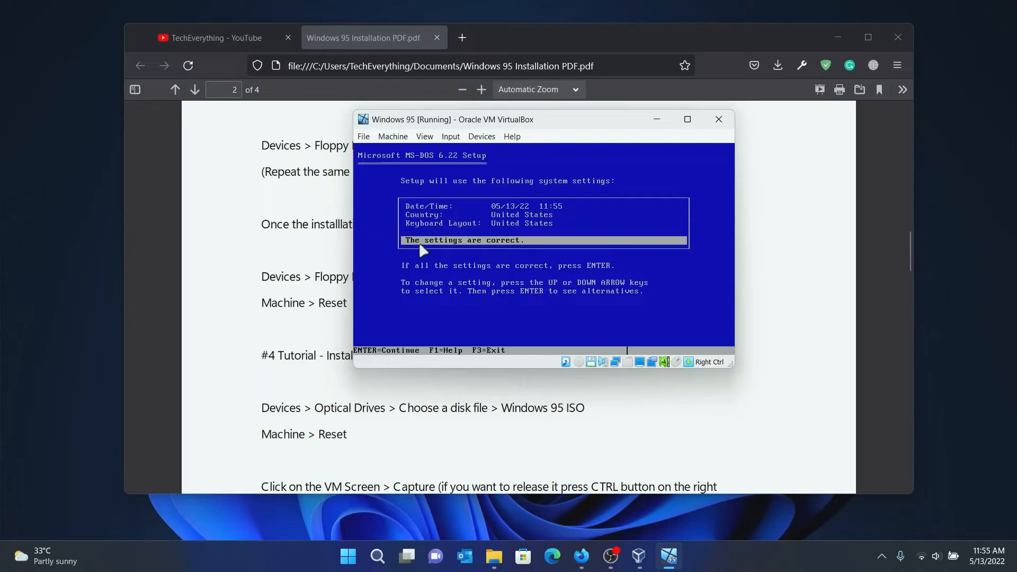
Confirm the system settings are correct and accept C:\DOS as the install directory.
key("Up")
key("Down")
key("Up")
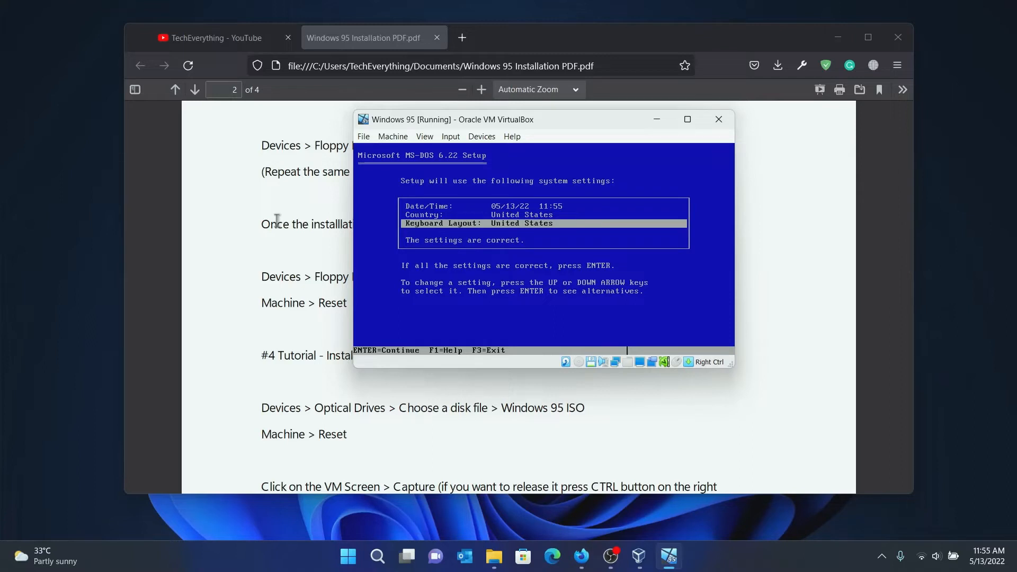
key("Down")
key("Up")
key("Up")
key("Up")
key("Down")
key("Down")
key("Down")
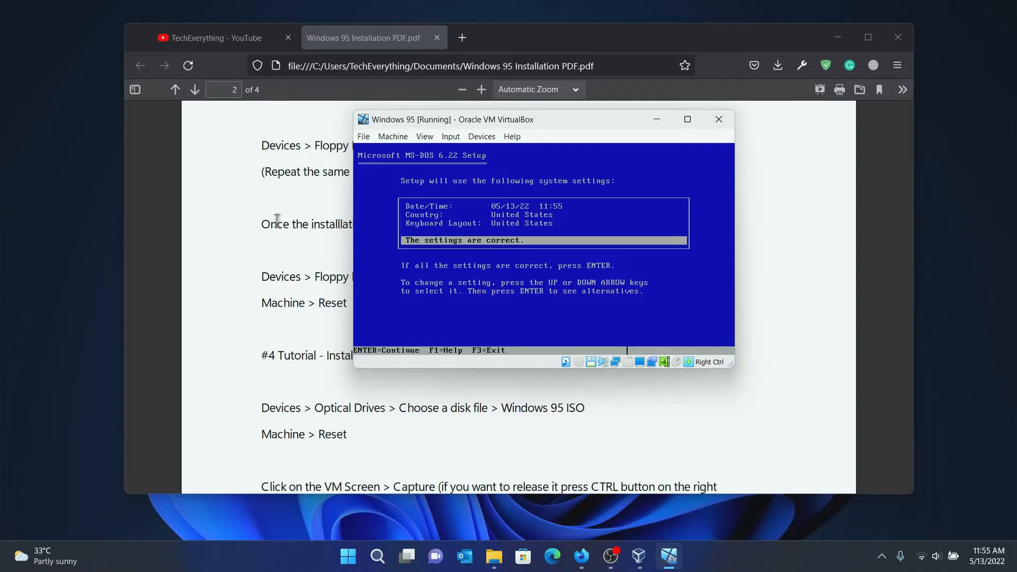
key("Return")
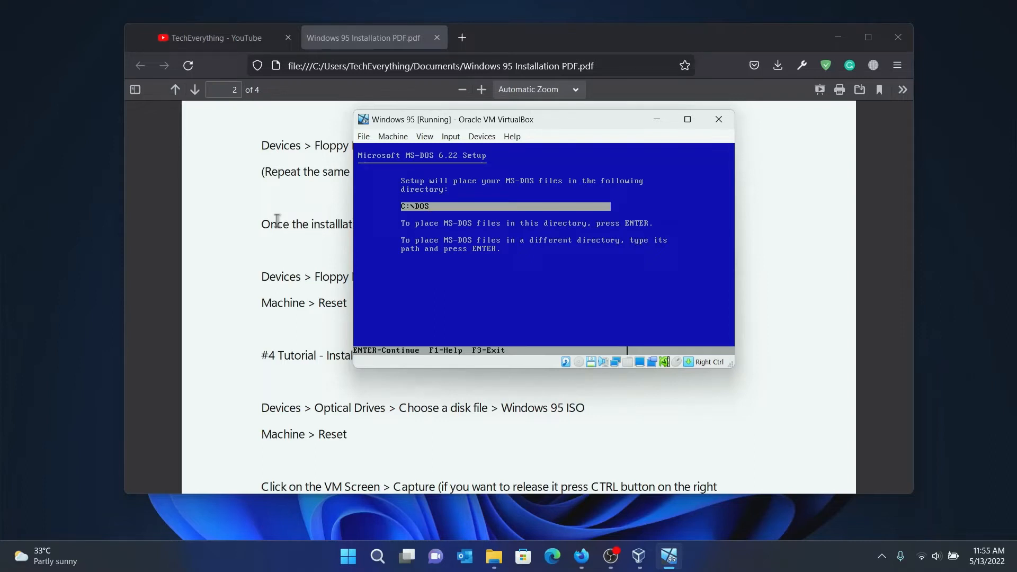
key("Return")
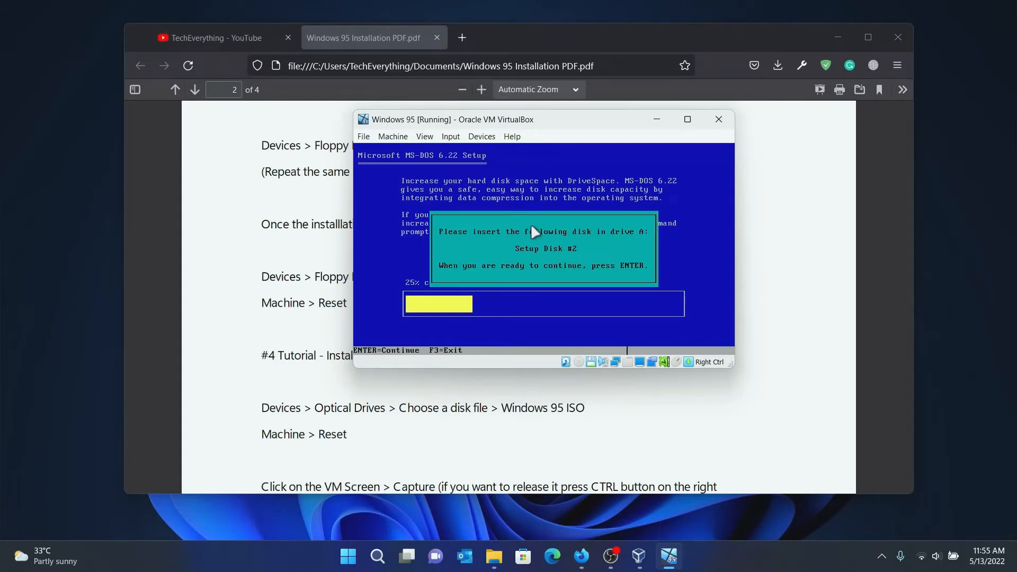
Insert the 'Disk 2 - 1.44mb' floppy image and continue MS-DOS setup.
left_click(481, 136)
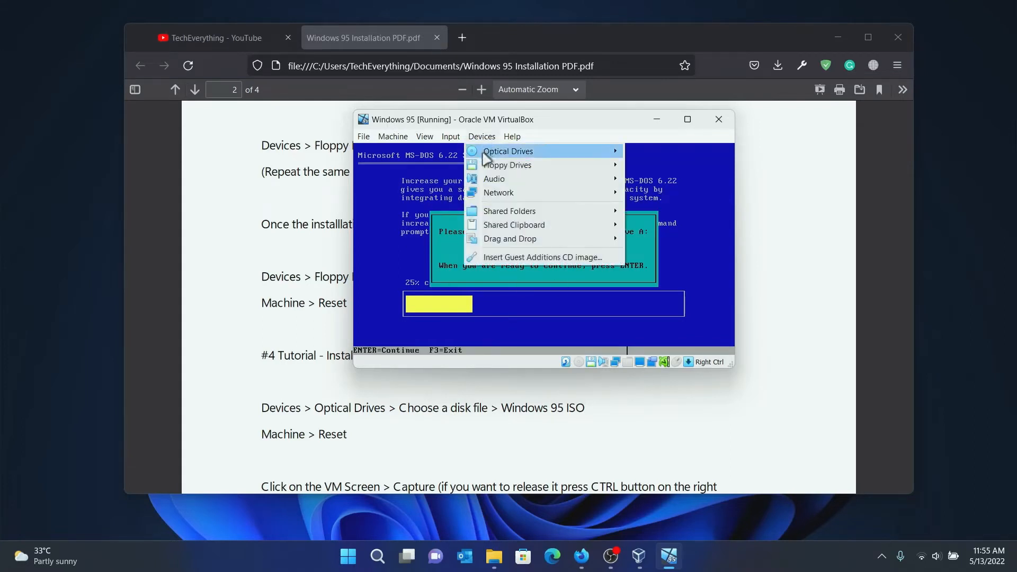
mouse_move(483, 164)
left_click(662, 181)
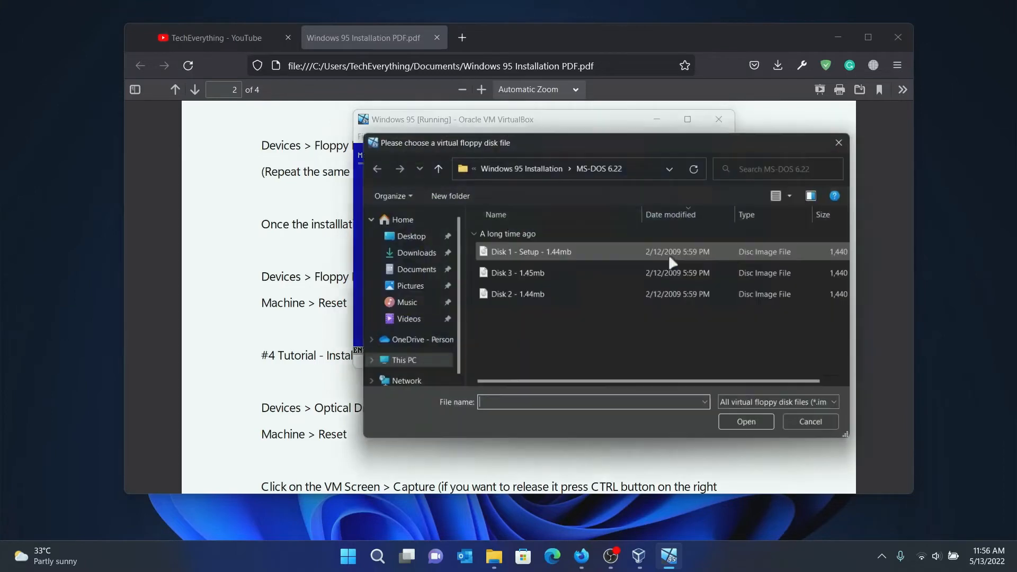
left_click_drag(510, 136, 422, 115)
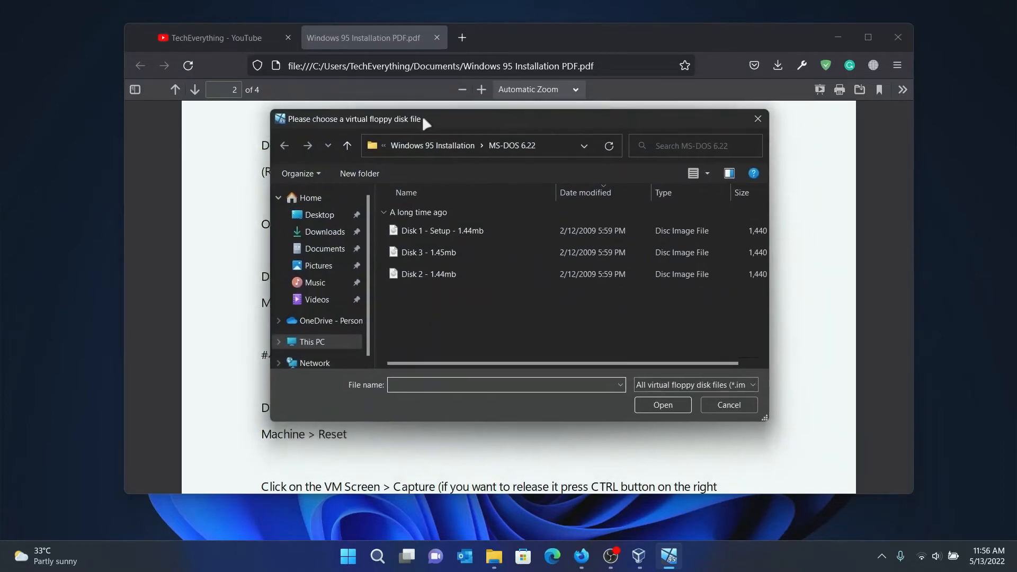
left_click(418, 274)
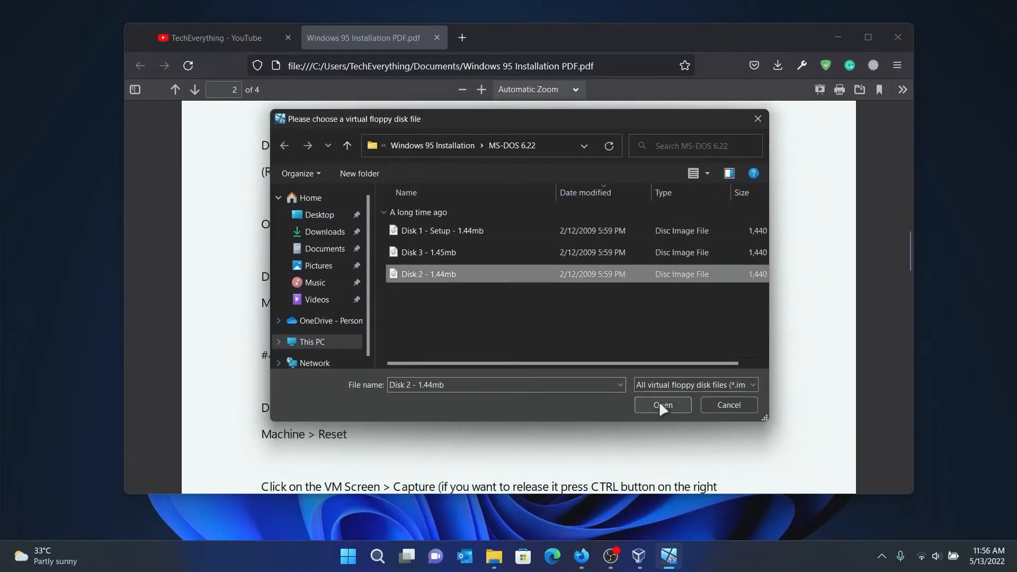
left_click(663, 405)
key("Return")
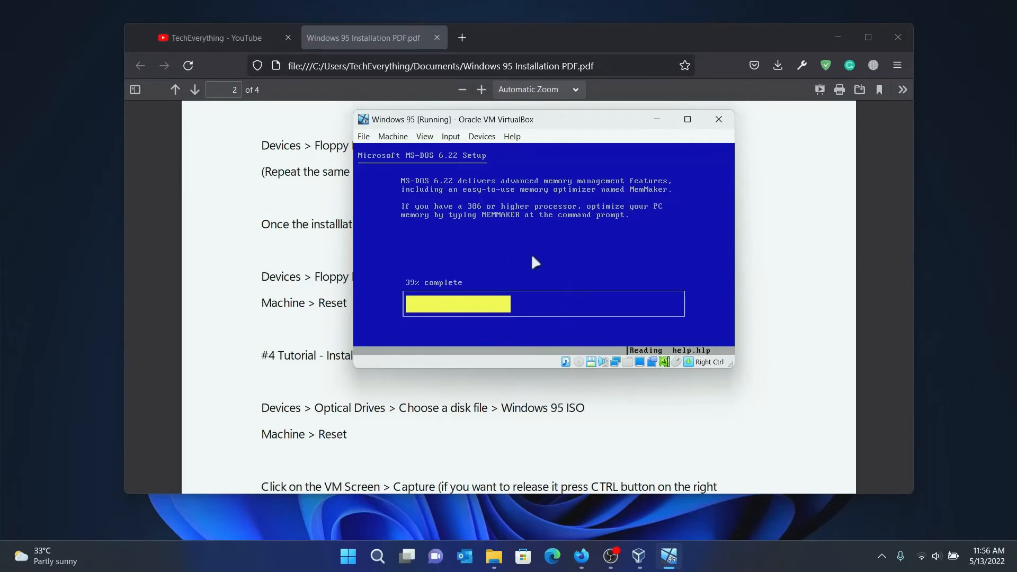
left_click_drag(532, 125, 520, 182)
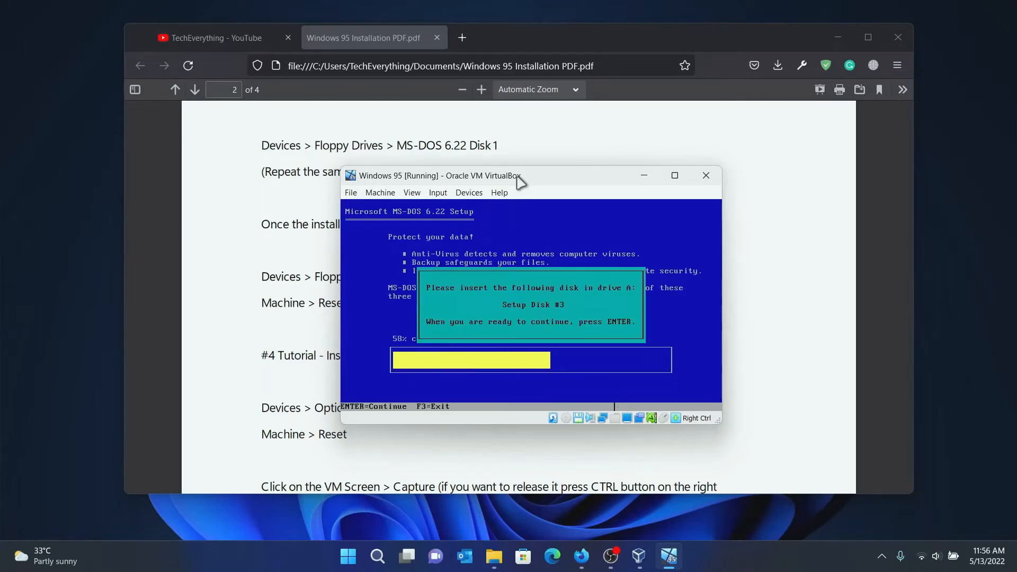
Insert the 'Disk 3 - 1.45mb' floppy image into the VM's floppy drive.
left_click(469, 193)
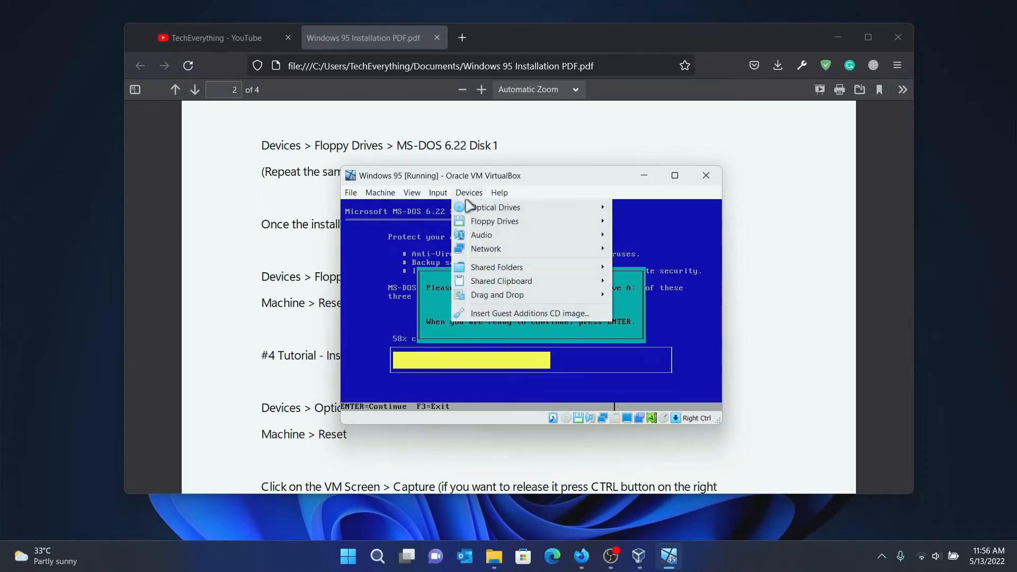
mouse_move(479, 222)
left_click(644, 234)
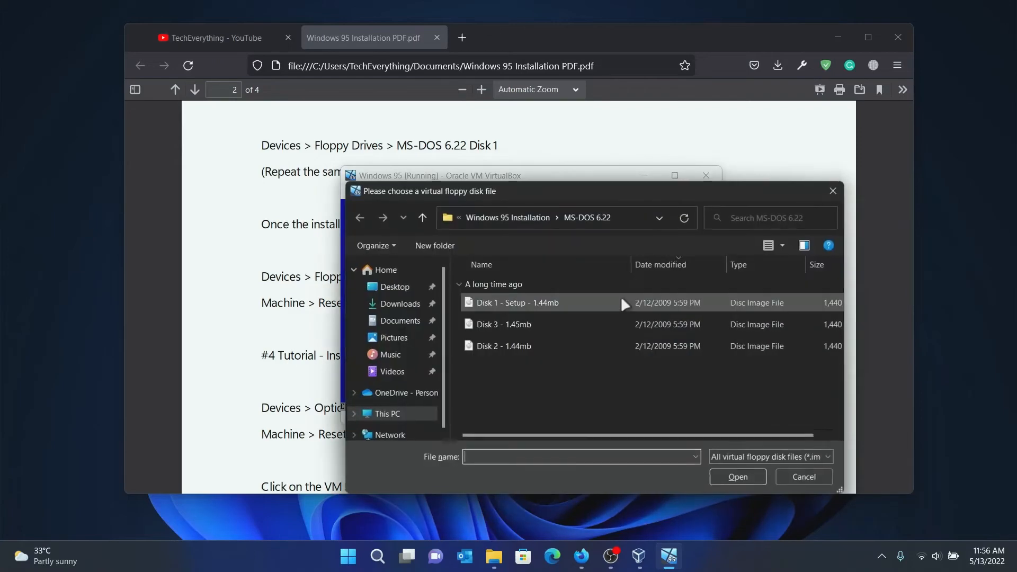
left_click_drag(516, 190, 445, 164)
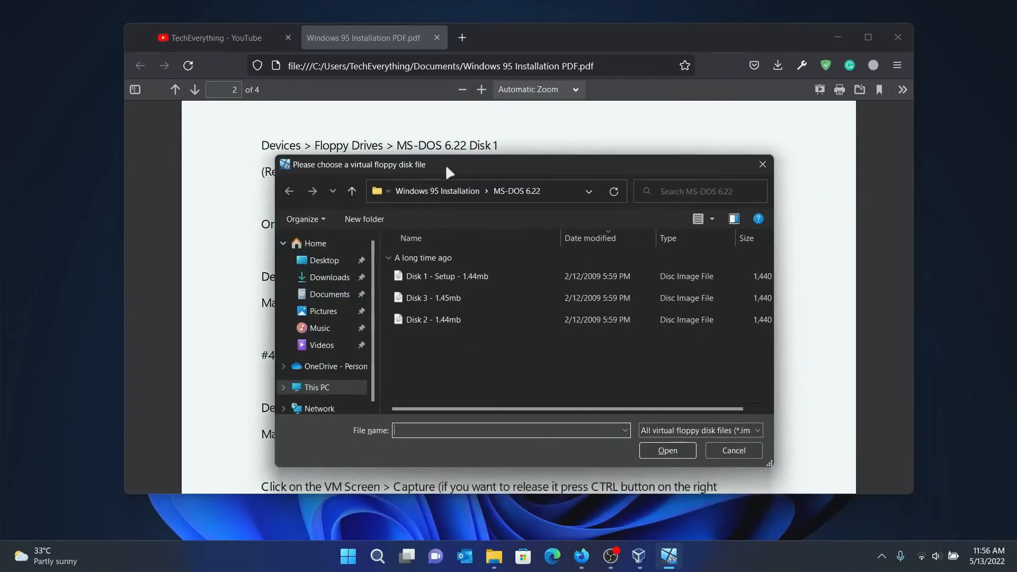
left_click(439, 298)
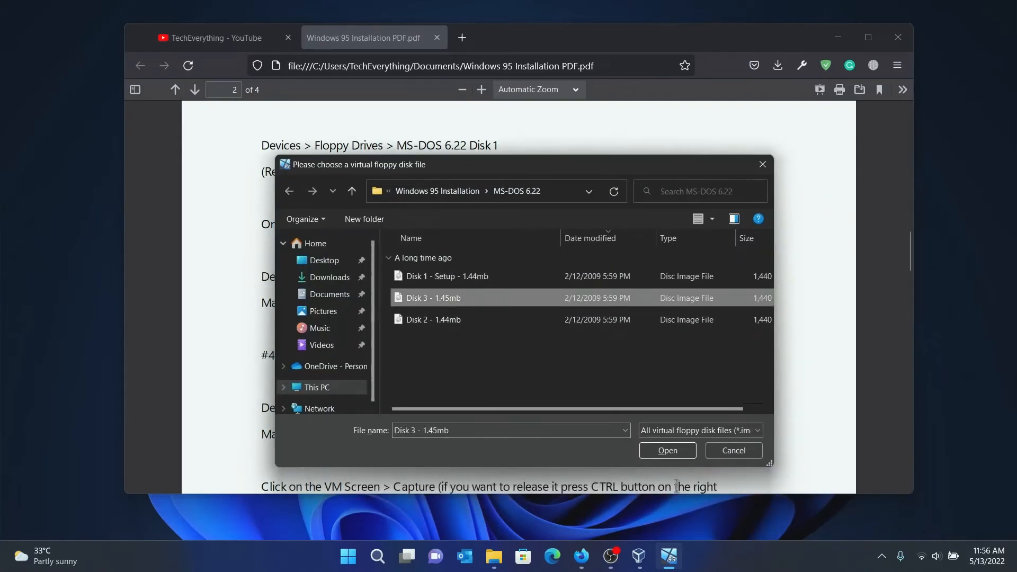
left_click(676, 451)
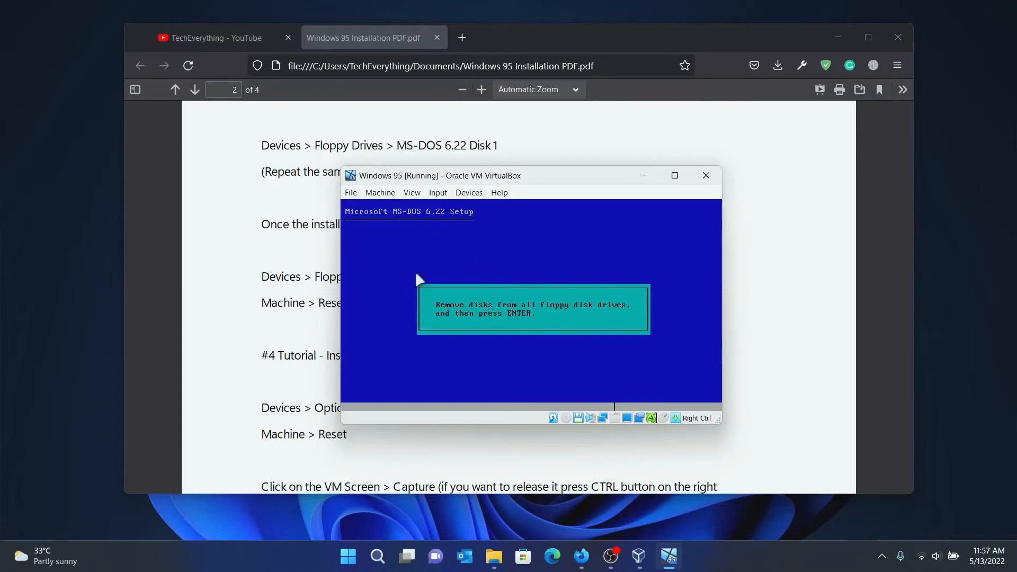
Remount 'Disk 1 - Setup', finish MS-DOS setup and restart to the C:\> prompt.
left_click(469, 193)
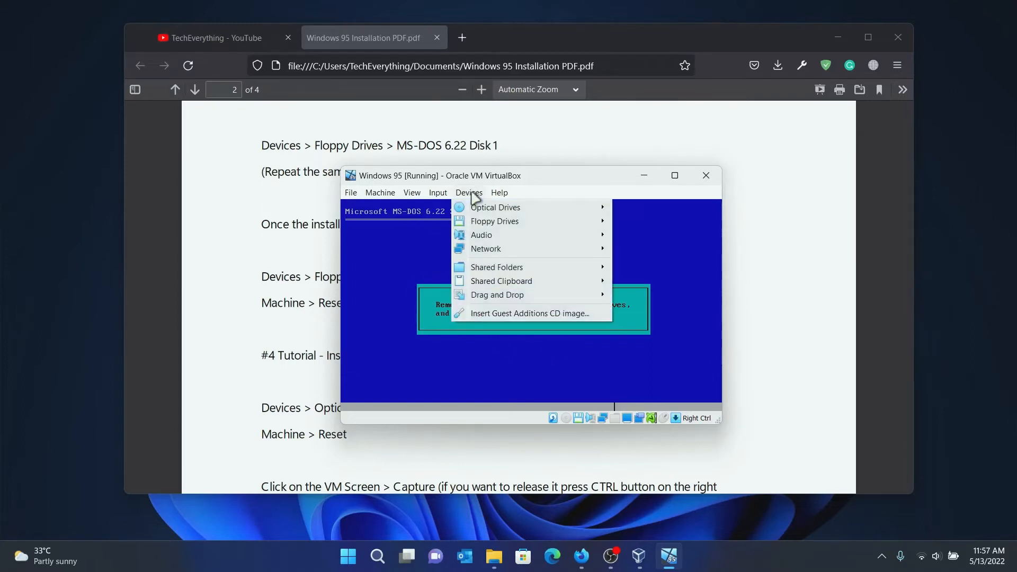
mouse_move(490, 225)
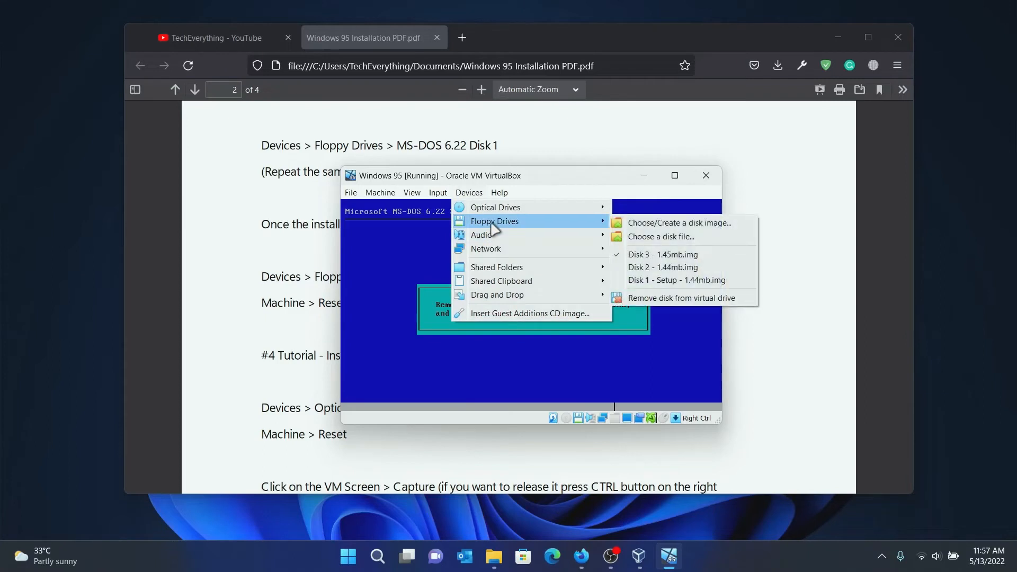
left_click(658, 281)
key("Return")
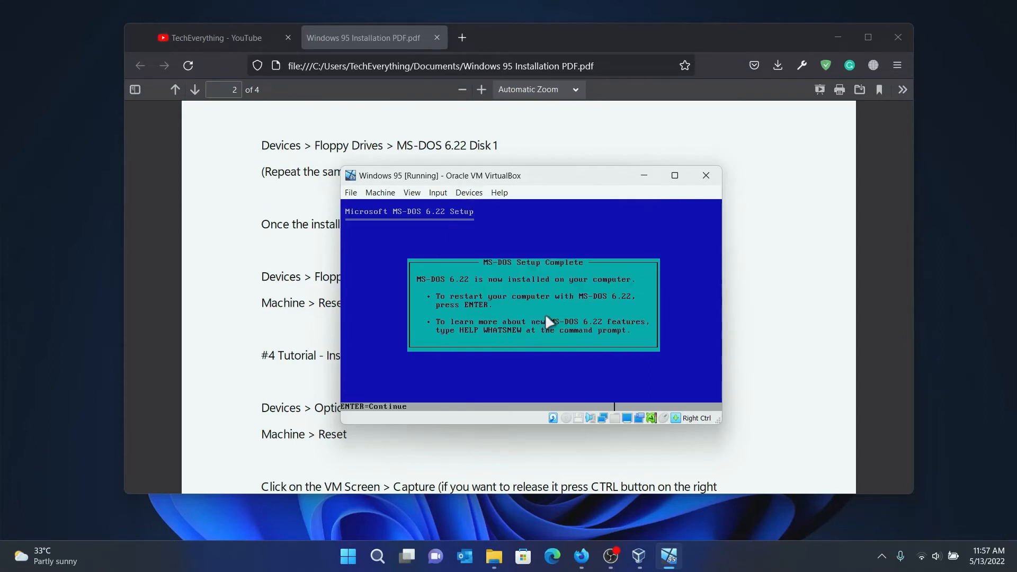
key("Return")
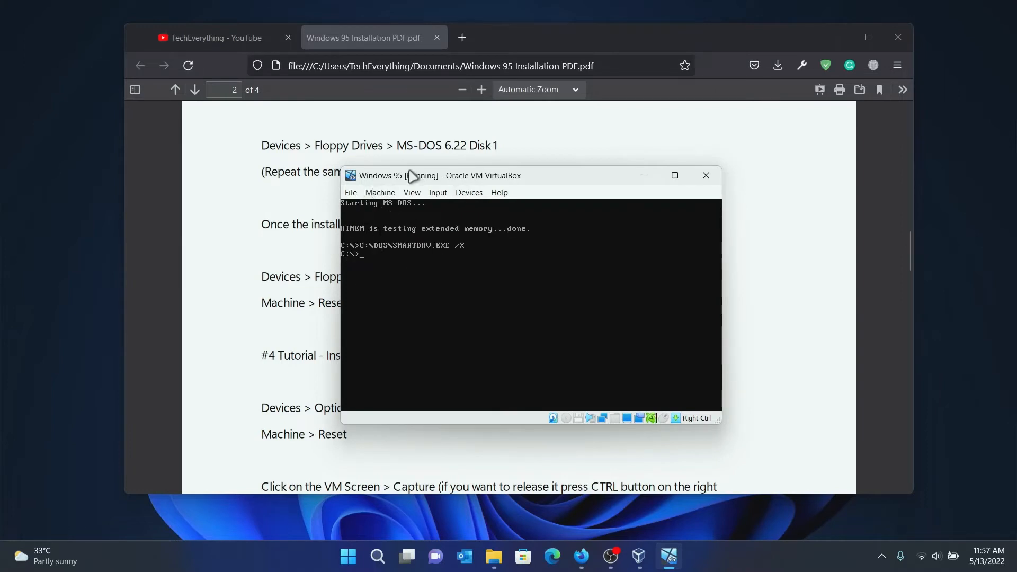
left_click_drag(408, 178, 377, 168)
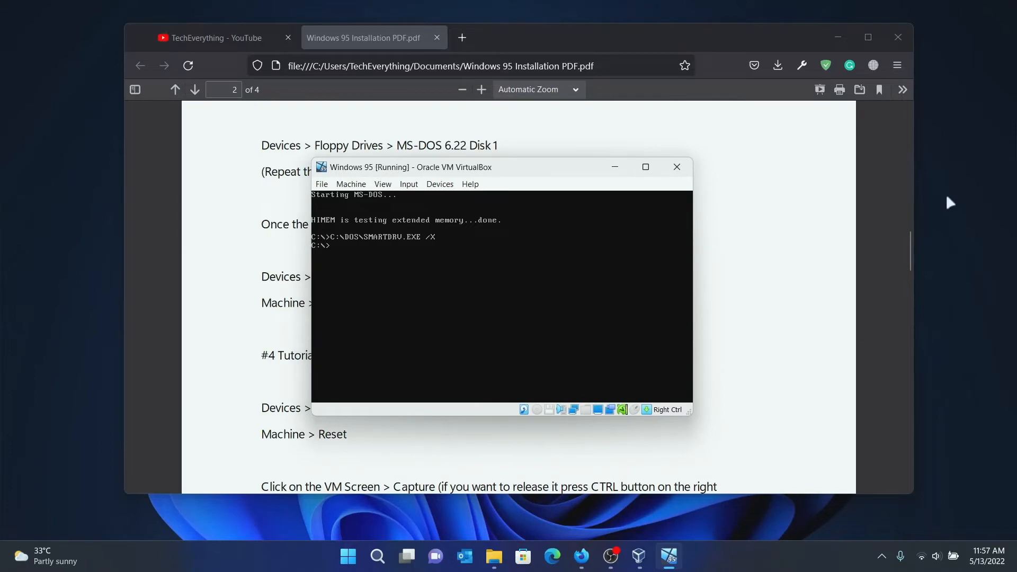
left_click_drag(911, 244, 913, 265)
left_click(669, 556)
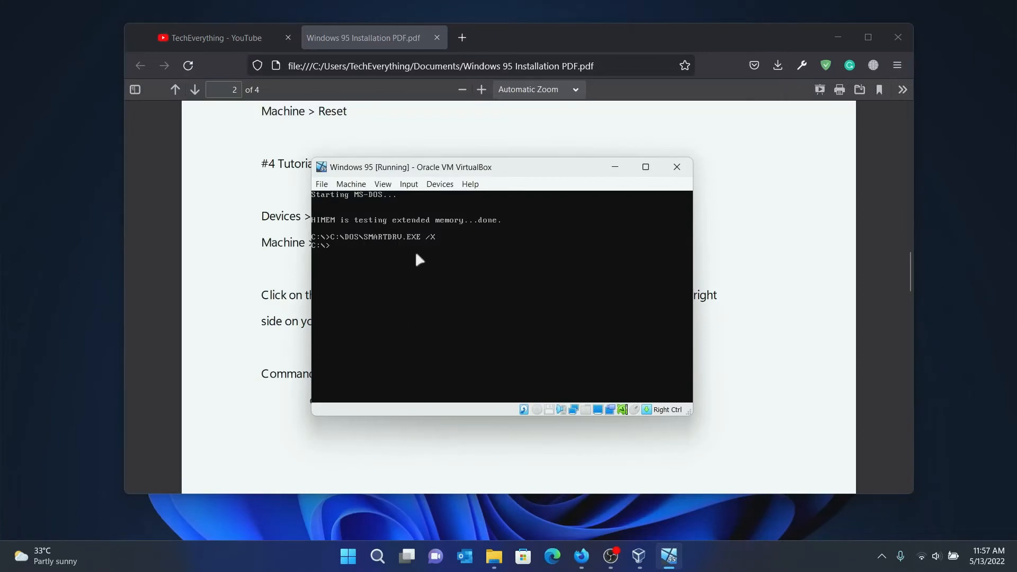
Insert the Win95 OSR2 disc image into the VM's optical drive.
left_click(440, 183)
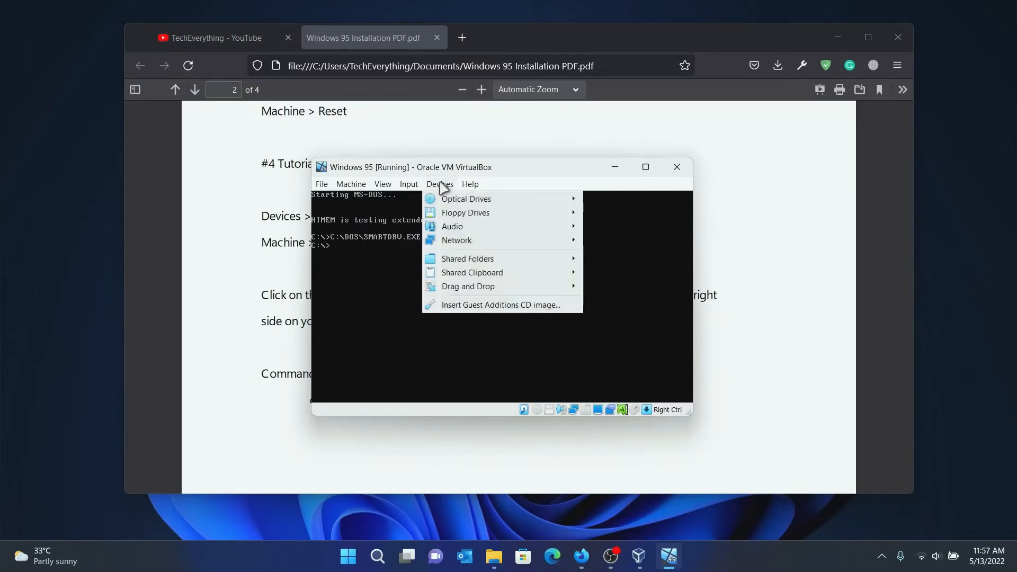
mouse_move(445, 202)
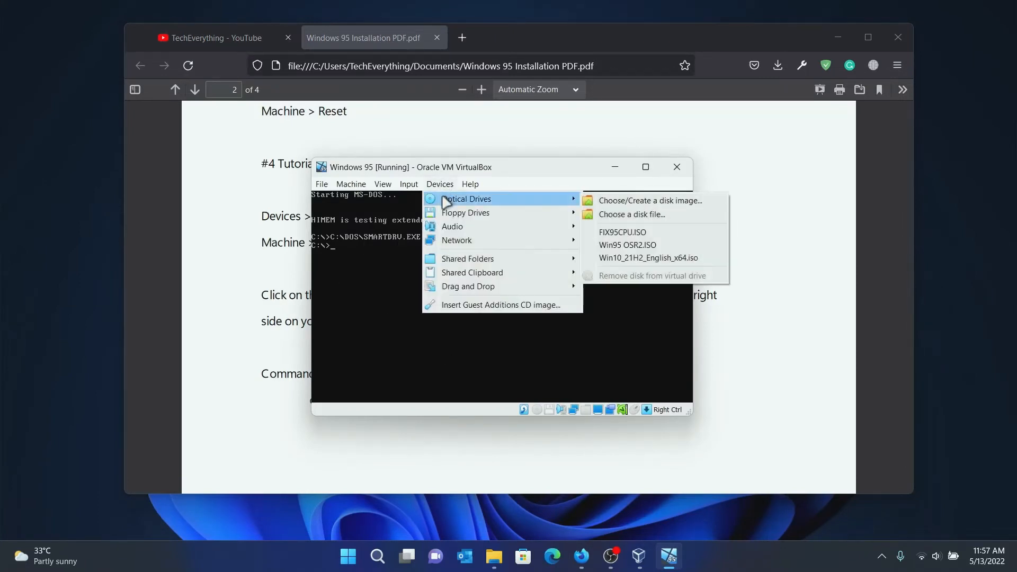
left_click(618, 214)
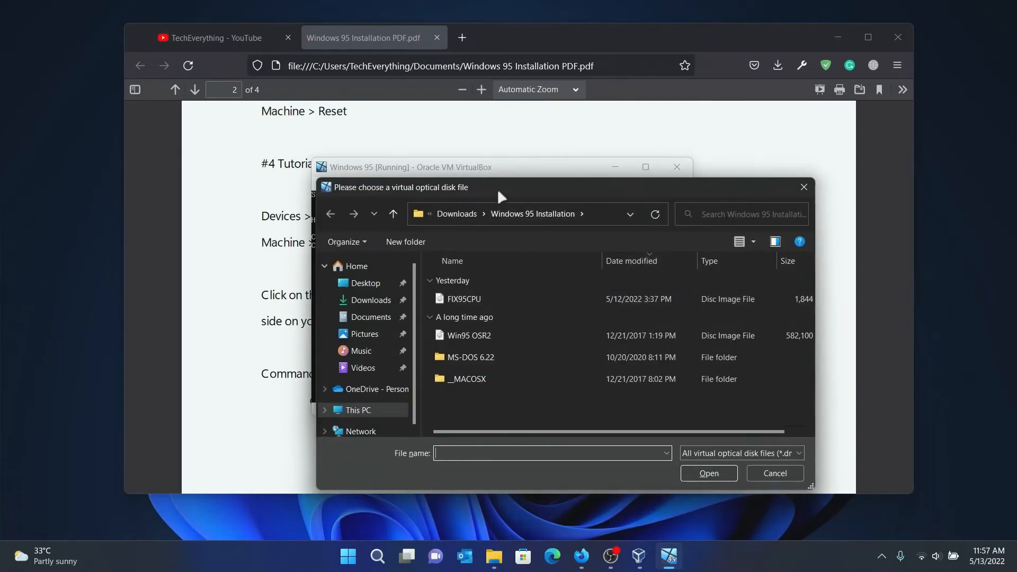
left_click_drag(498, 188, 462, 151)
left_click(414, 299)
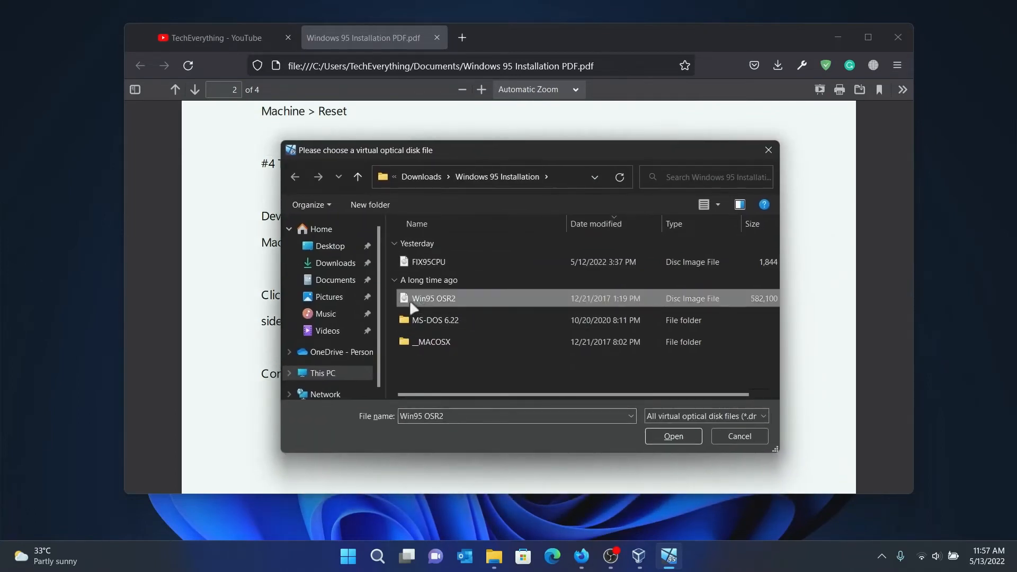
left_click(674, 437)
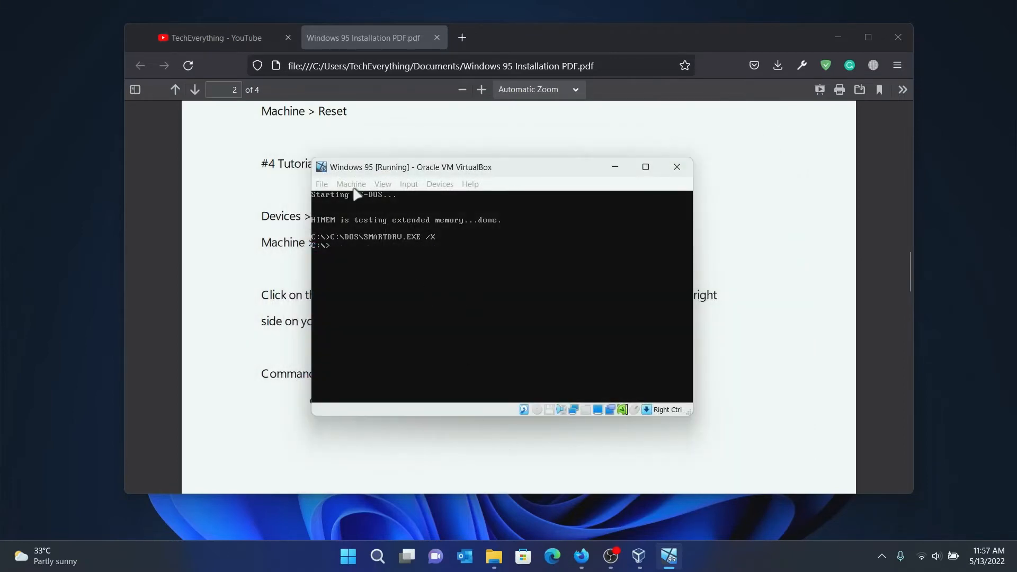
Reset the virtual machine and confirm the reset.
left_click(377, 181)
left_click(351, 184)
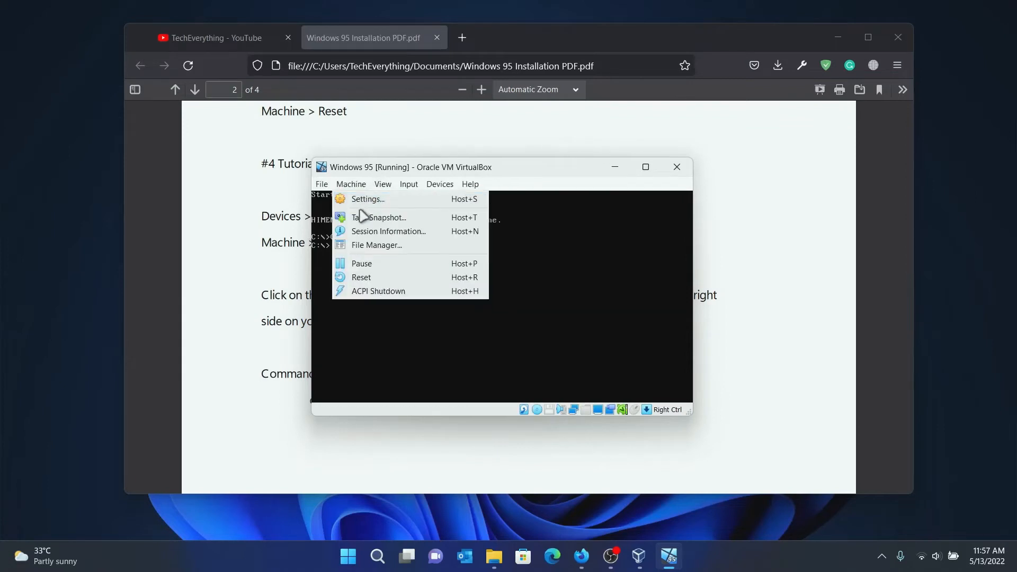
left_click(357, 276)
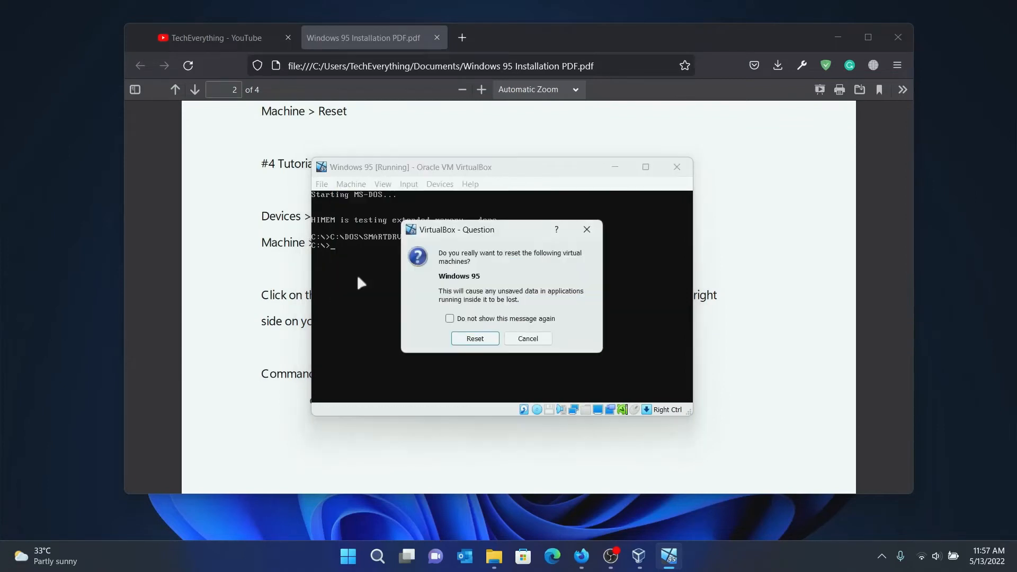
left_click(475, 339)
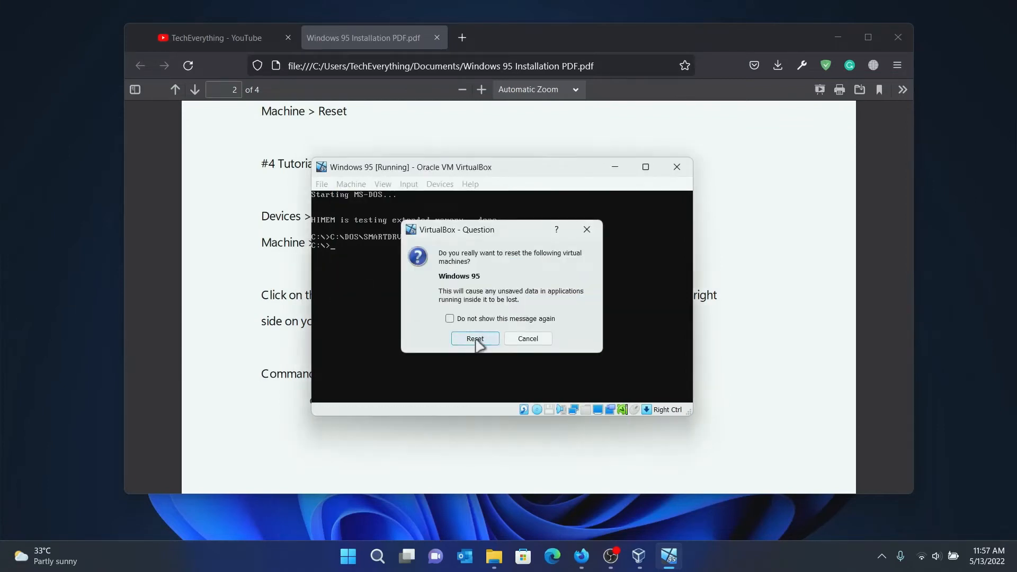
left_click_drag(529, 171, 553, 155)
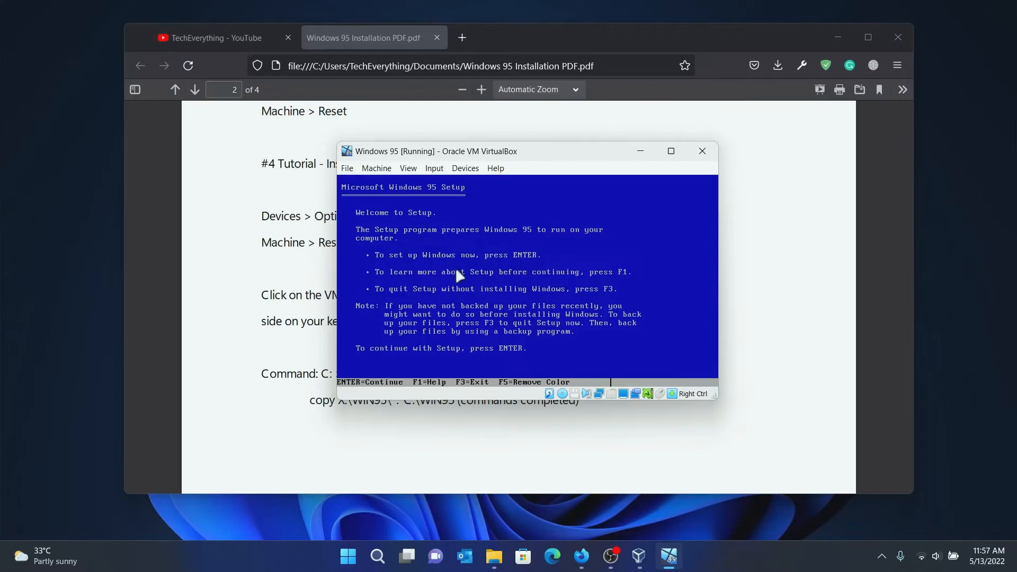
left_click(386, 249)
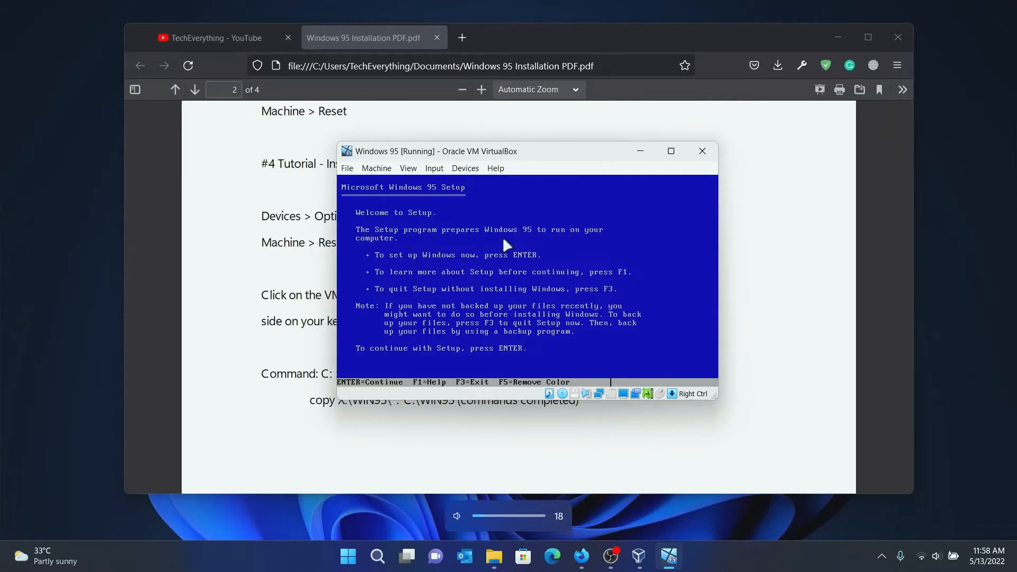
key("Escape")
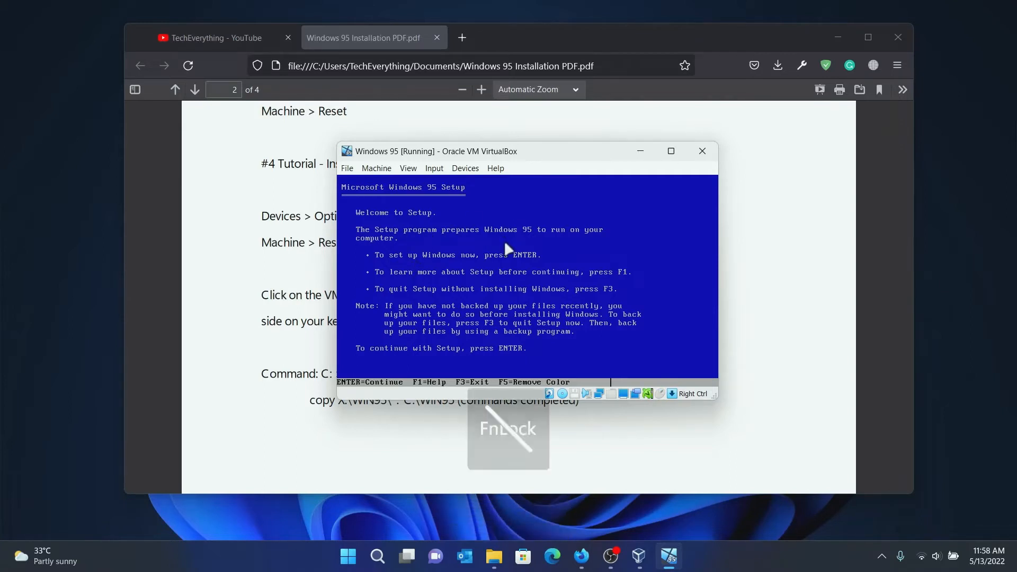
left_click(521, 264)
Quit Windows 95 Setup with F3 to the DOS prompt and release the mouse.
key("F3")
key("F3")
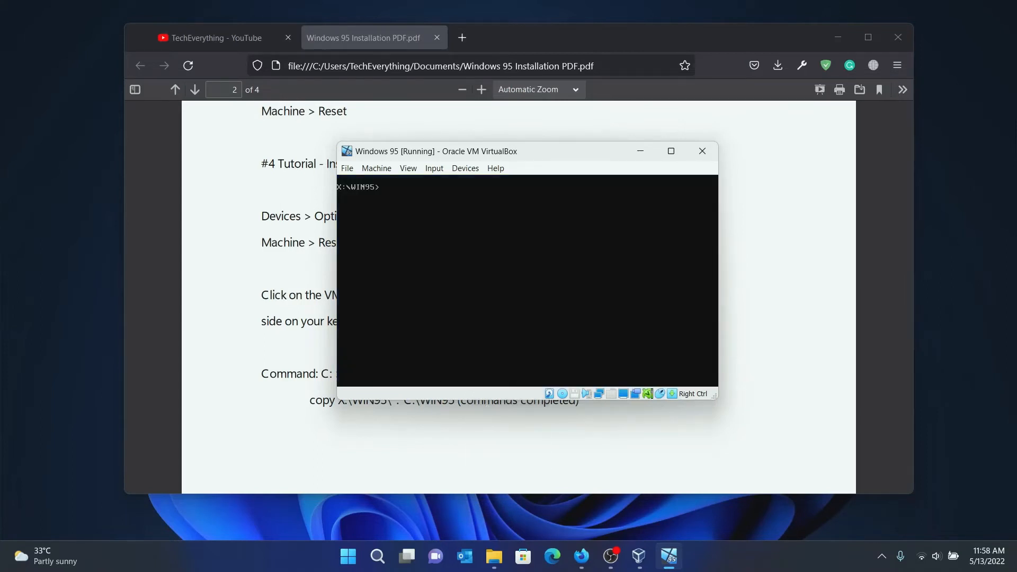
key("Control_R")
left_click_drag(390, 153, 385, 164)
Try the 'cd C:' command twice to change to drive C.
type("cd")
key("Caps_Lock")
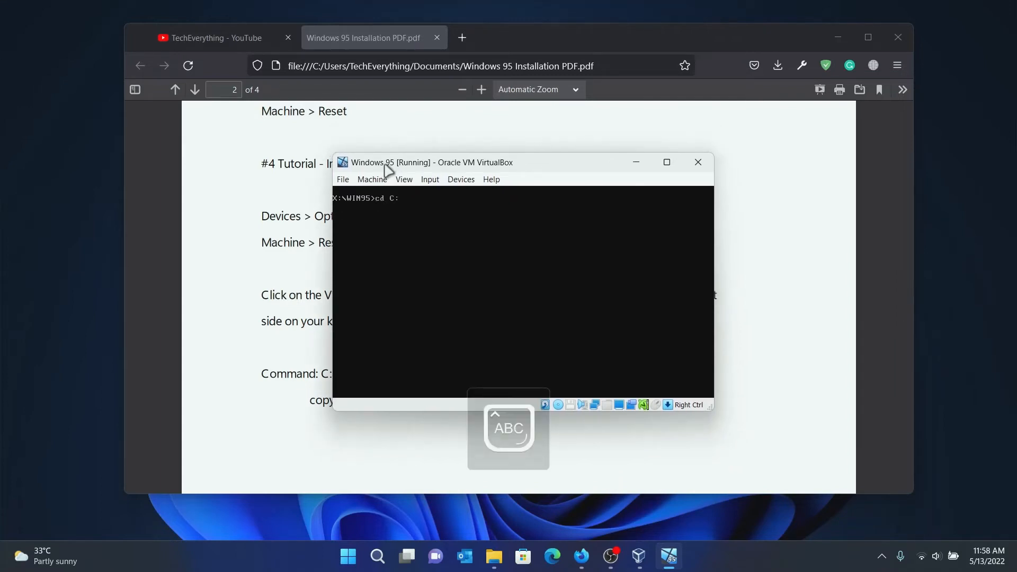
type("C:")
key("Return")
key("Caps_Lock")
type("c")
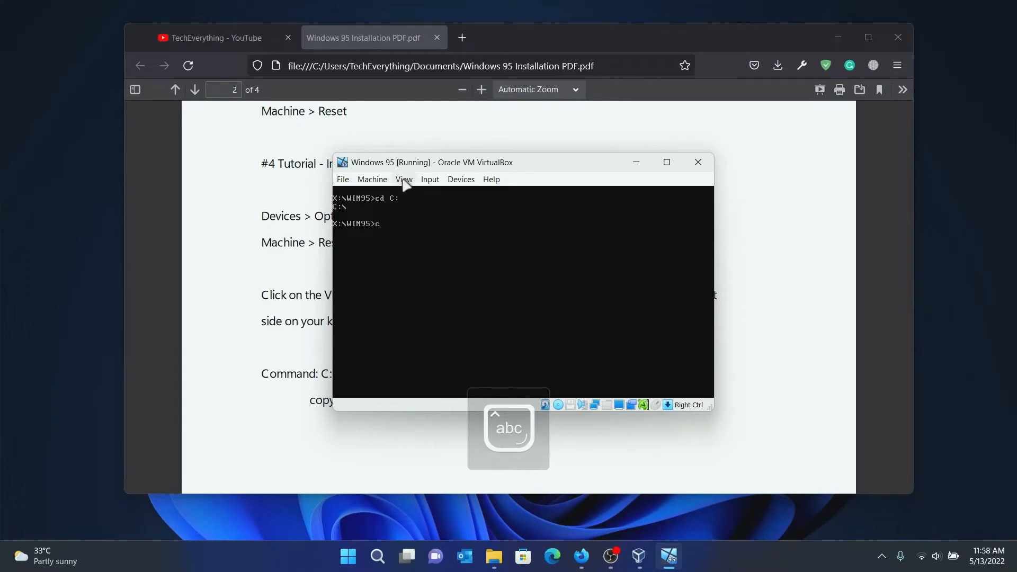
type("d")
key("Caps_Lock")
type("C:")
key("Return")
left_click(637, 163)
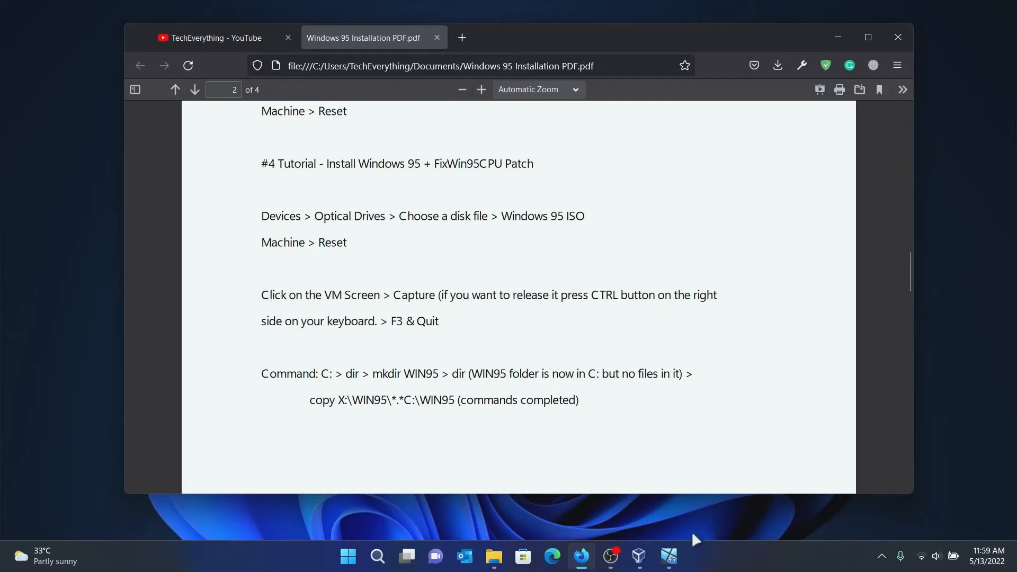
left_click(669, 556)
Switch the prompt to drive C: and list its contents with dir.
key("Caps_Lock")
type("c")
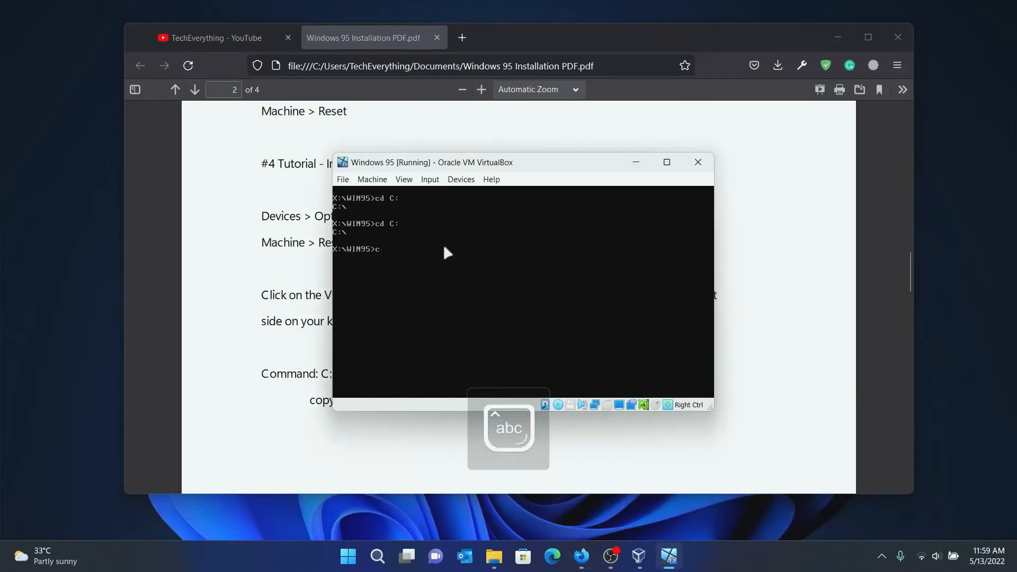
type(":")
key("Return")
left_click_drag(569, 164, 537, 183)
key("Caps_Lock")
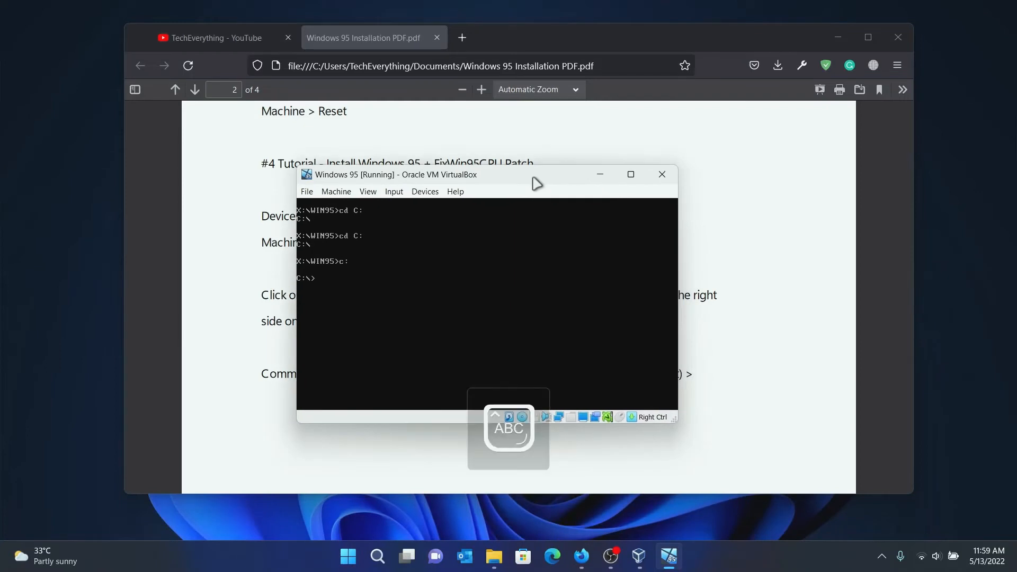
type("DI")
key("BackSpace")
key("Caps_Lock")
type("dir")
key("Return")
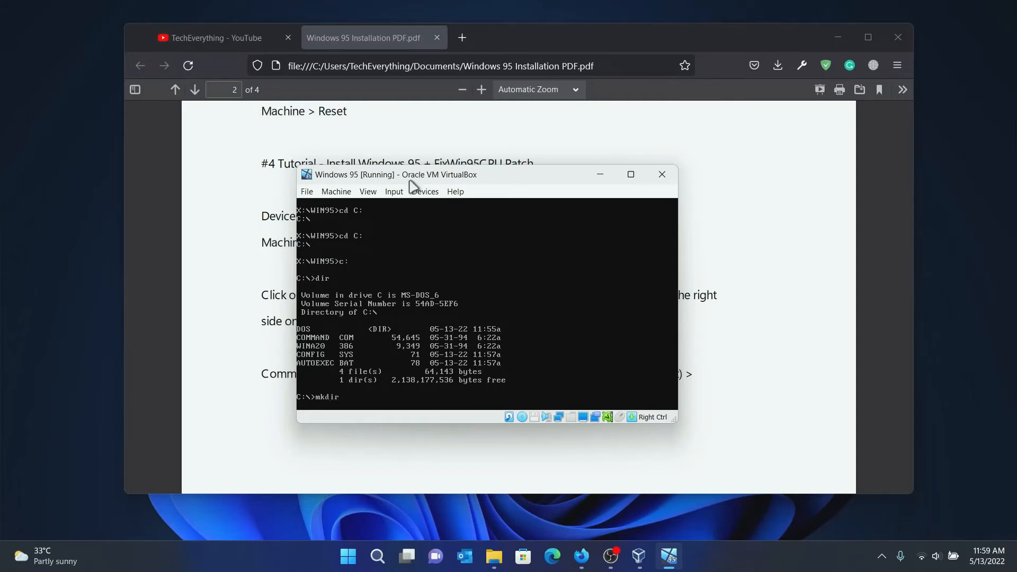
Create the WIN95 folder on C: and confirm it with dir.
key("Caps_Lock")
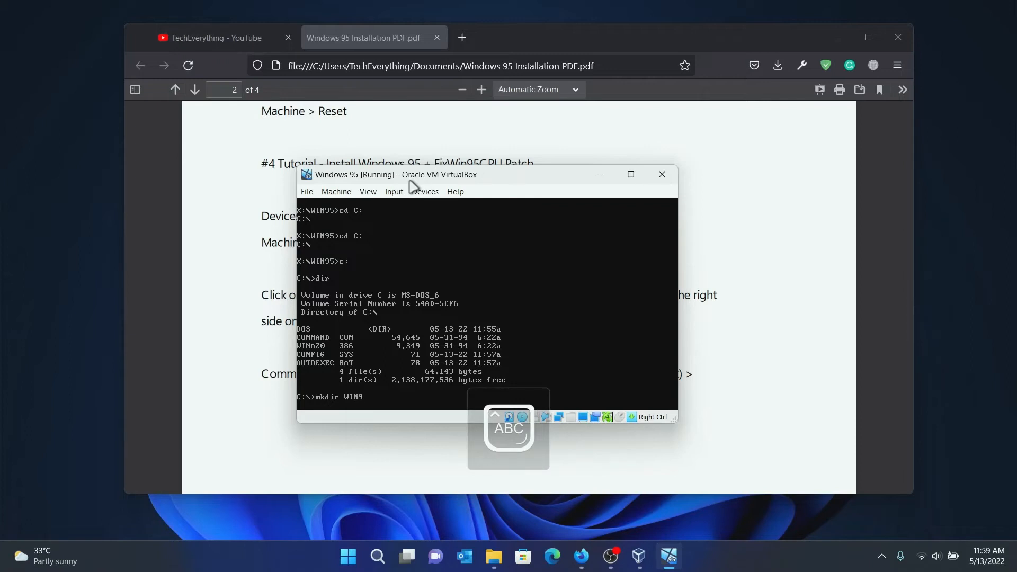
key("Return")
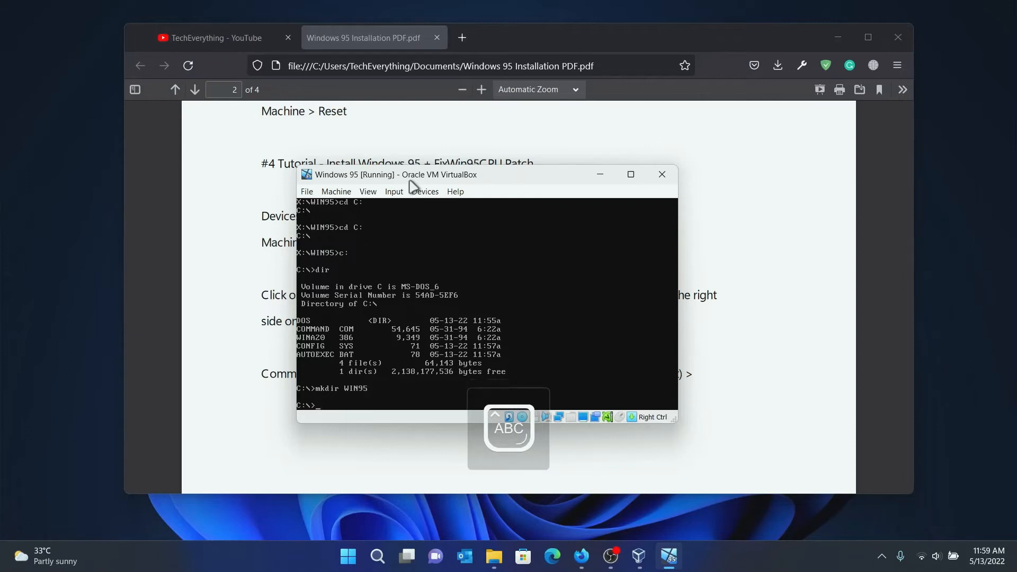
key("Caps_Lock")
type("dir")
key("Return")
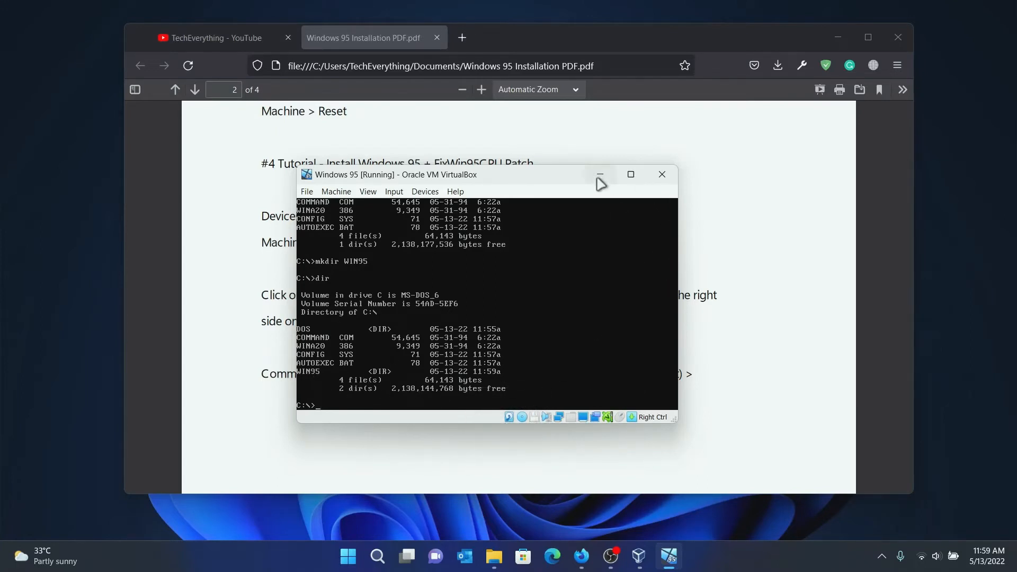
left_click(600, 175)
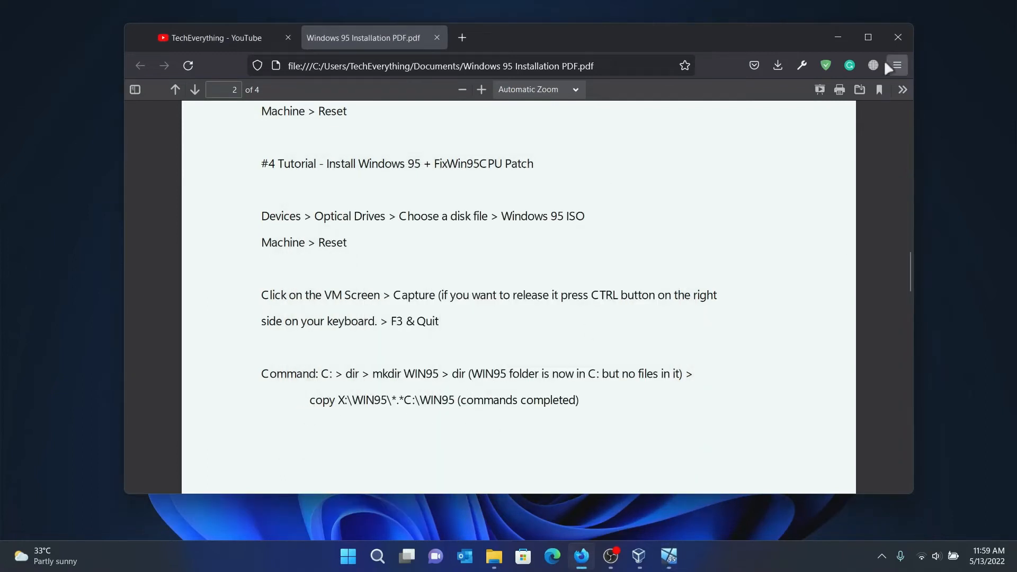
Snap the guide to the left half and the Windows 95 VM to the right half.
mouse_move(867, 40)
left_click(814, 81)
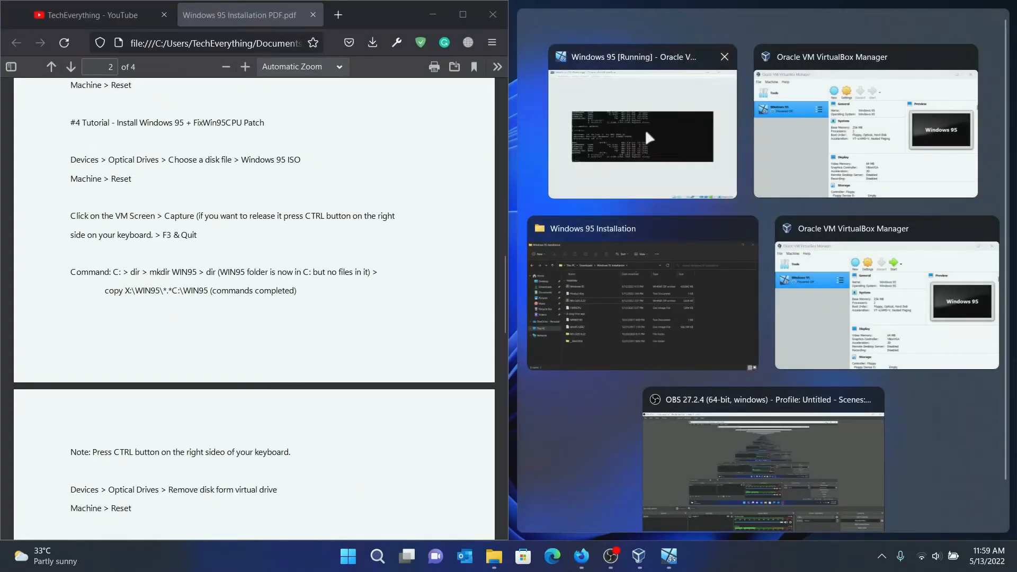
left_click(644, 129)
left_click(643, 383)
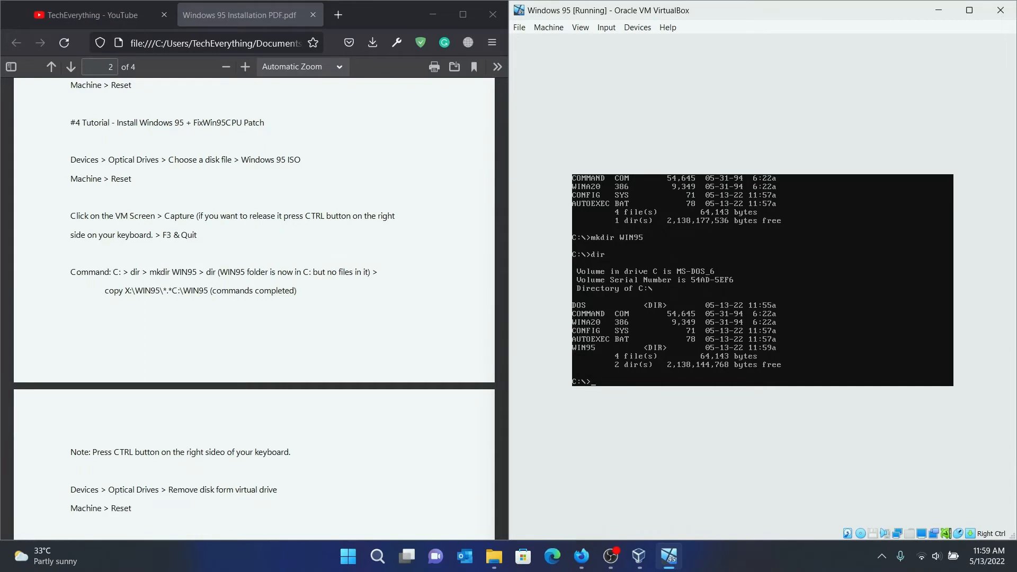
Run copy X:\WIN95\*.* C:\WIN95, copying 216 files.
type("copy")
key("Caps_Lock")
type("\\WIN95\\*")
key("Caps_Lock")
type(".")
type("*")
key("Caps_Lock")
type("IN95")
key("Return")
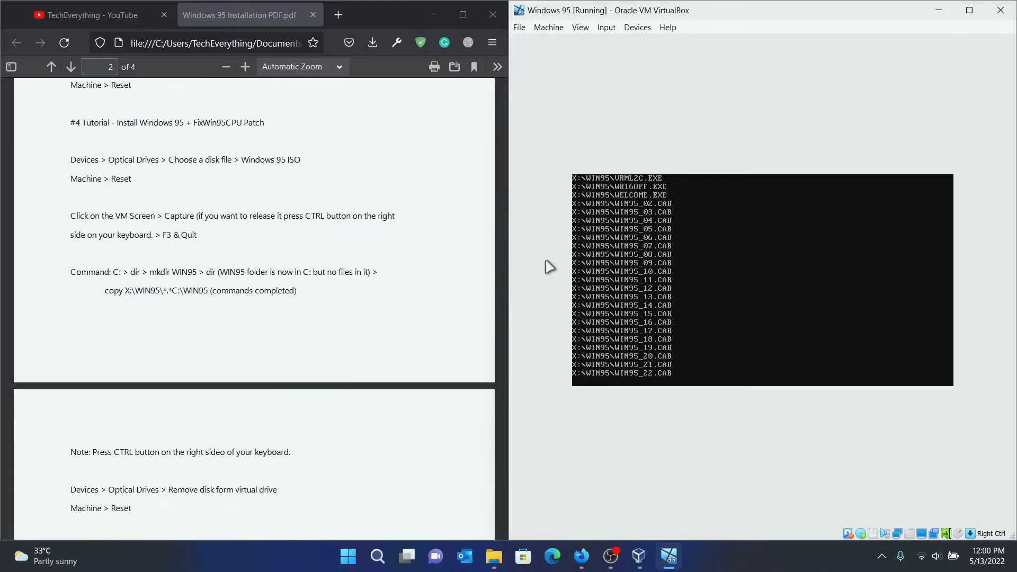
left_click_drag(376, 16, 498, 130)
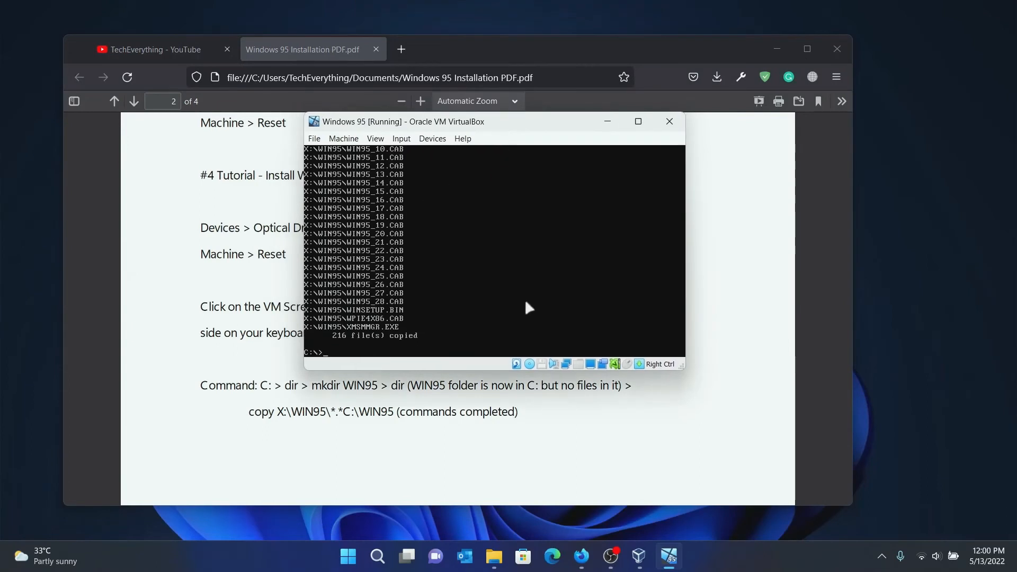
Hide the VM window and scroll the guide PDF to page 3.
left_click(609, 123)
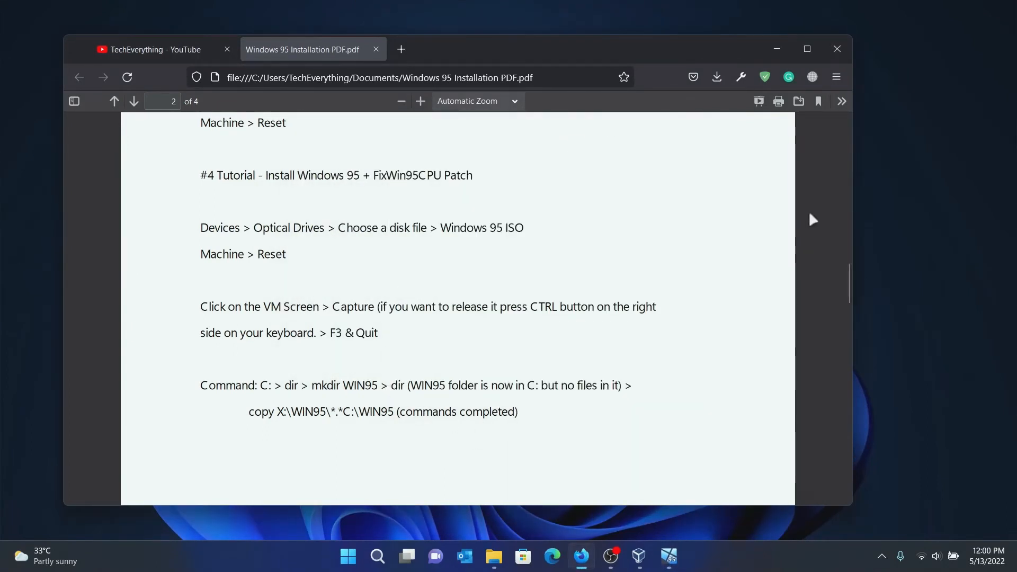
left_click_drag(848, 281, 857, 323)
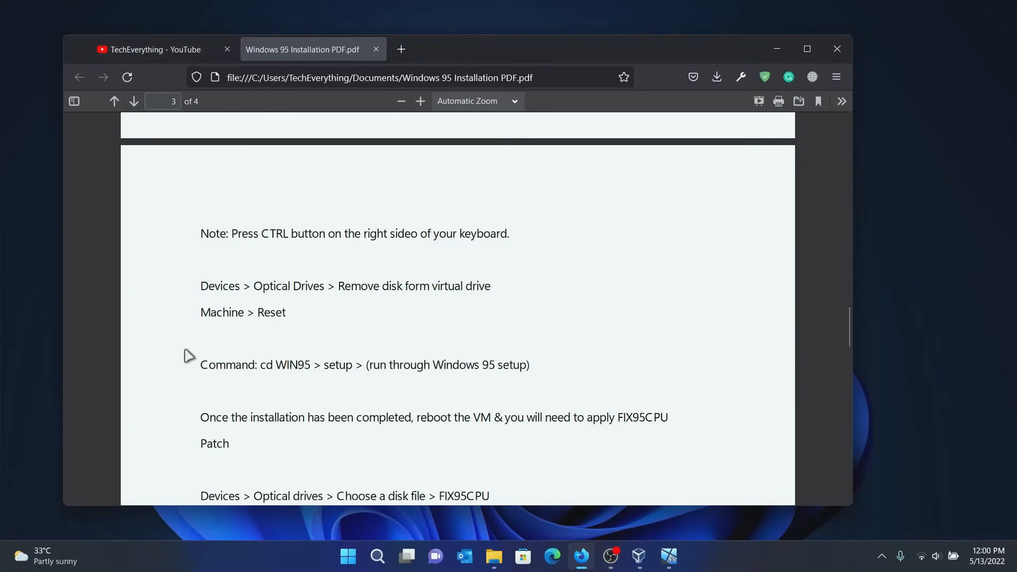
Remove the disc from the VM's virtual optical drive.
left_click(669, 556)
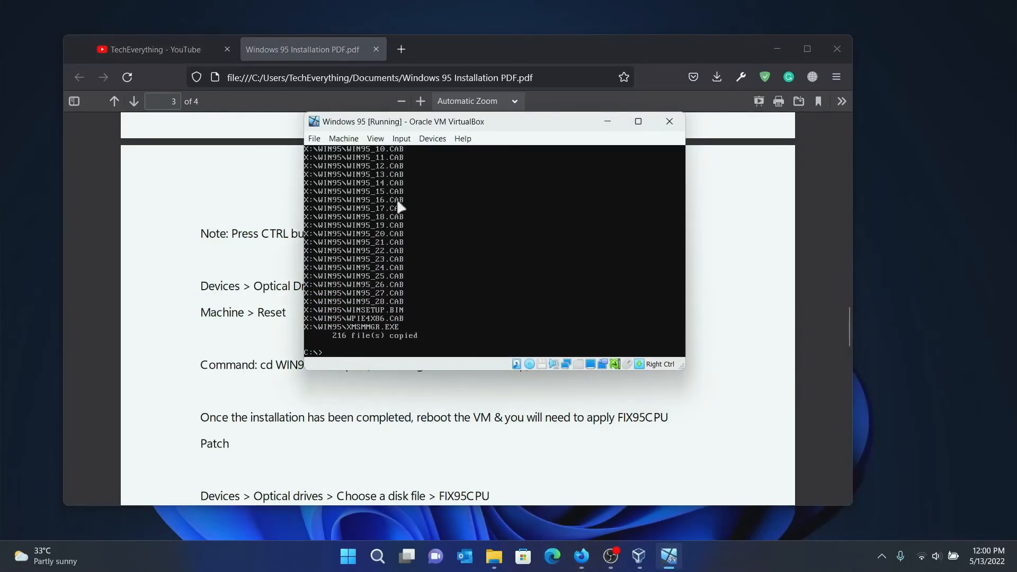
left_click(432, 139)
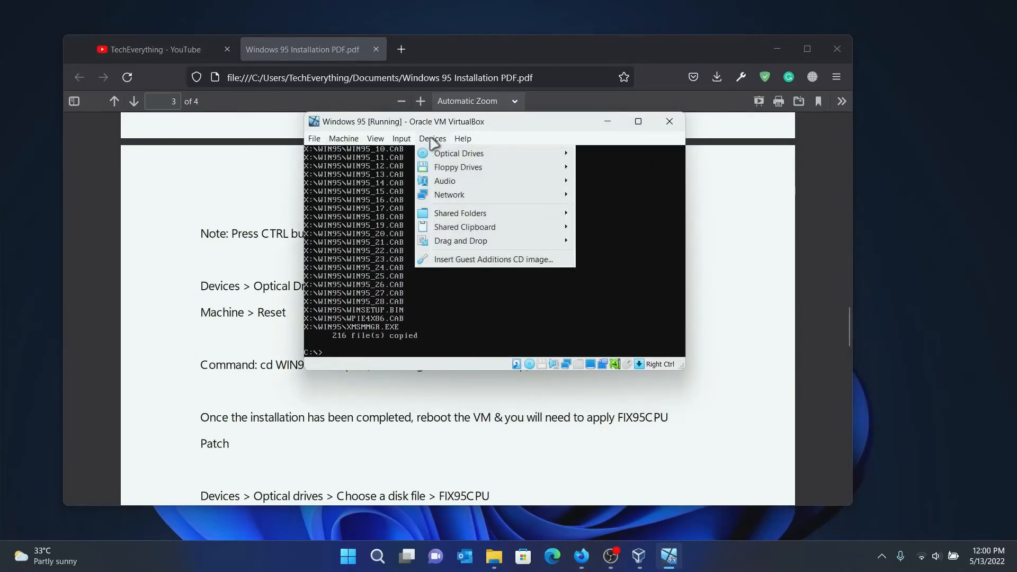
mouse_move(522, 152)
left_click(627, 213)
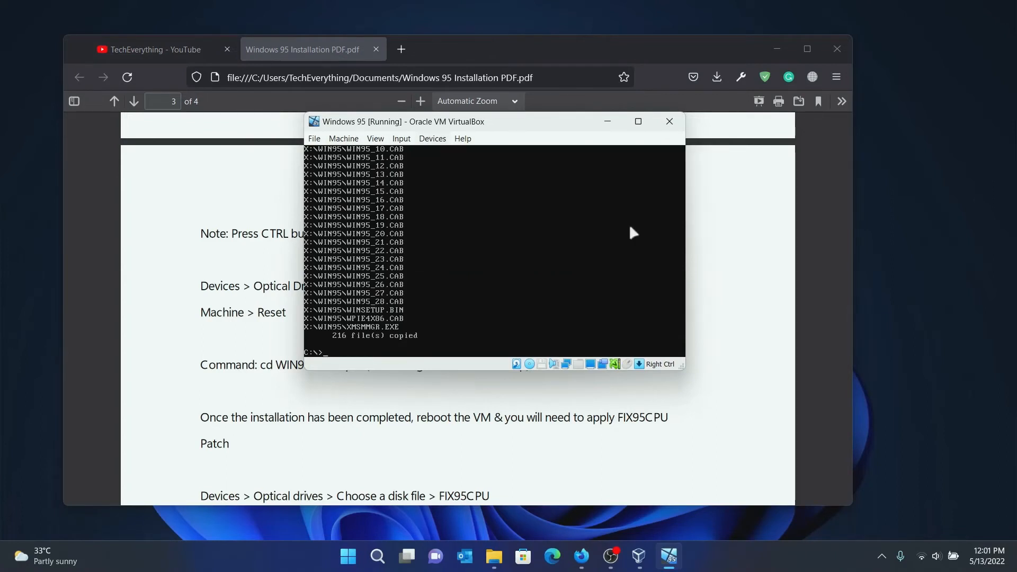
Reset the virtual machine and confirm, letting it reboot to the C:\> prompt.
left_click(344, 139)
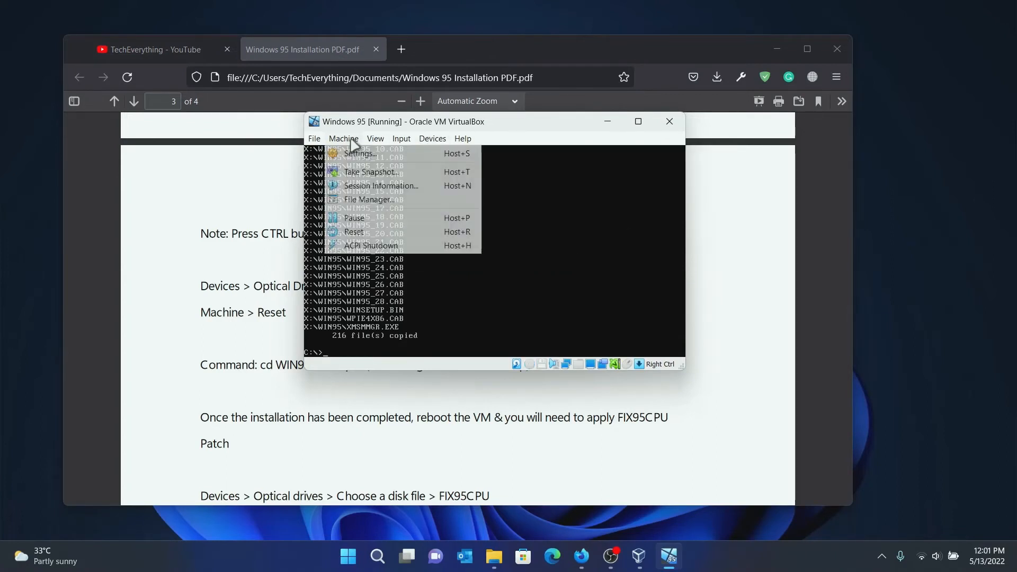
left_click(360, 231)
left_click(467, 294)
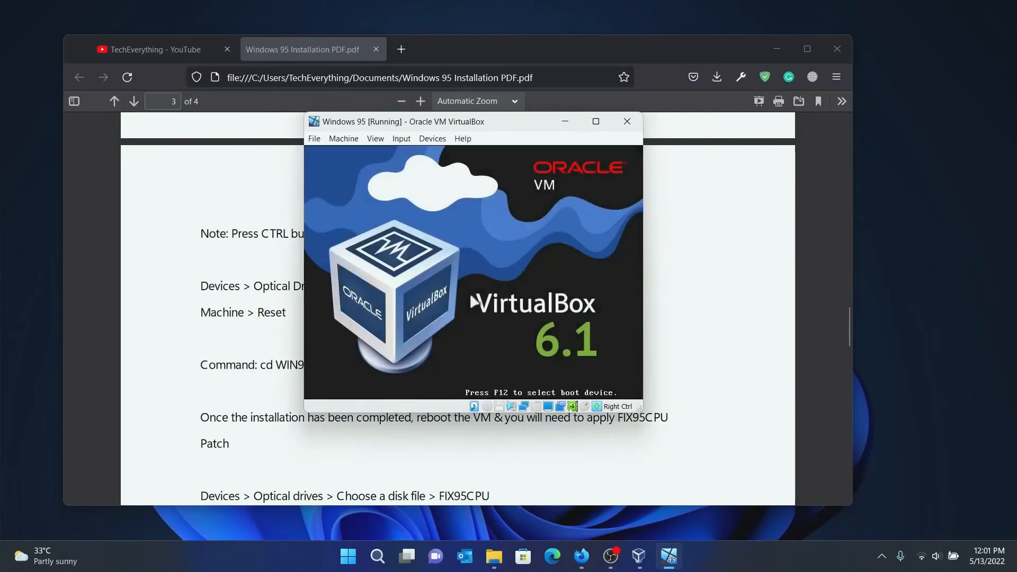
left_click(565, 121)
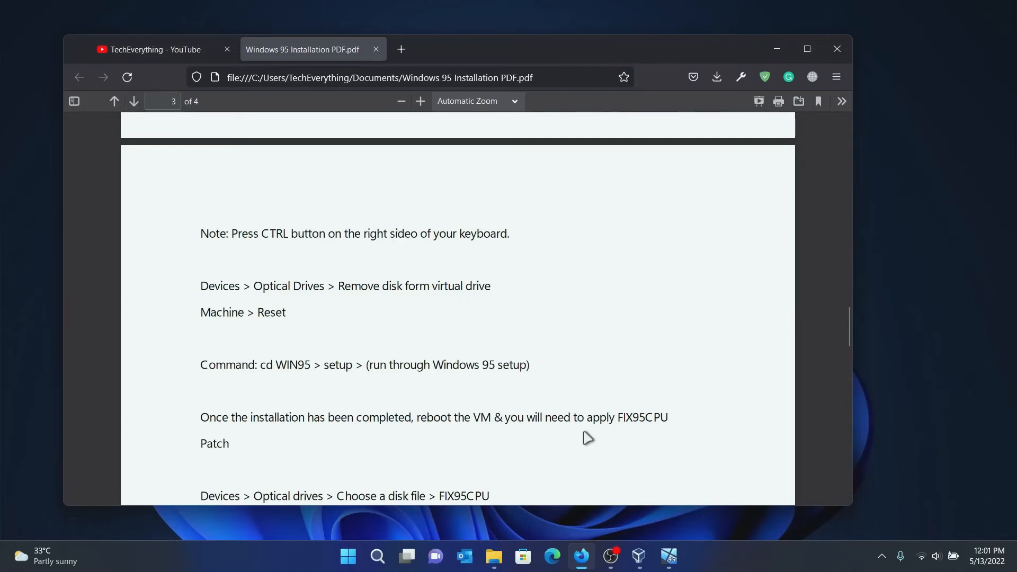
left_click(674, 561)
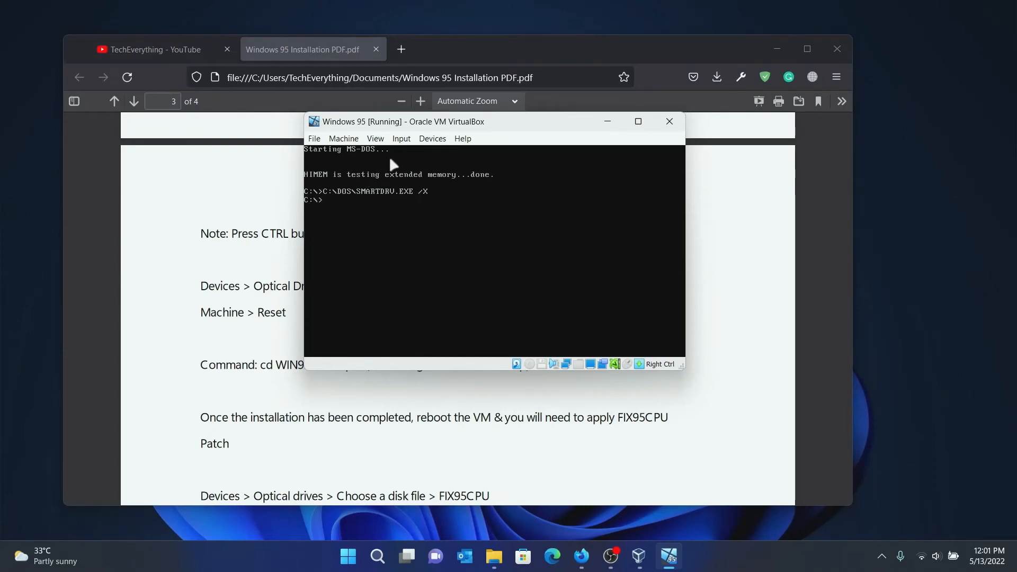
Change to C:\WIN95 and run setup, letting it do its system check.
type("cd WIN95")
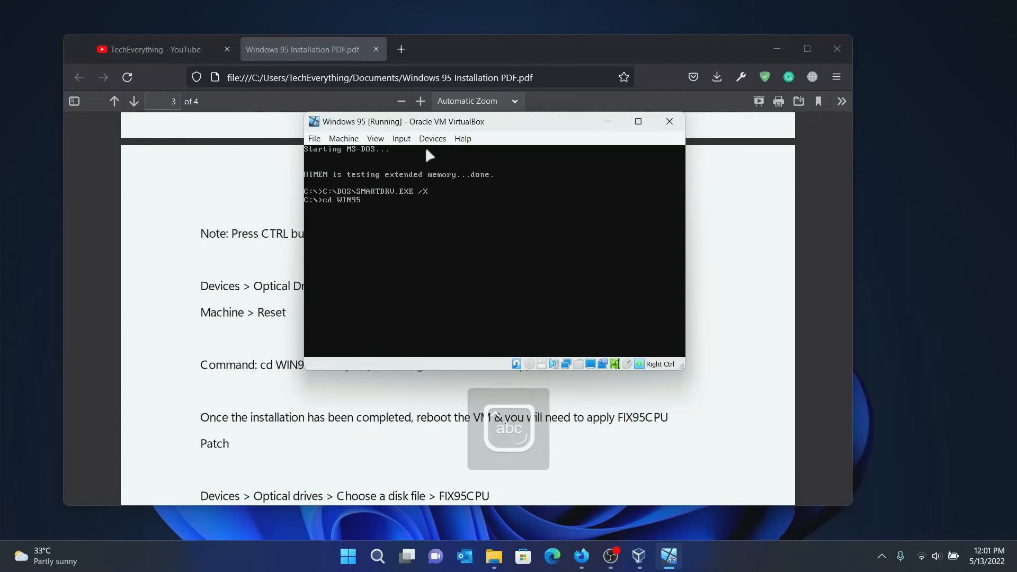
key("Return")
key("Caps_Lock")
type("setuo")
key("BackSpace")
type("p")
key("Return")
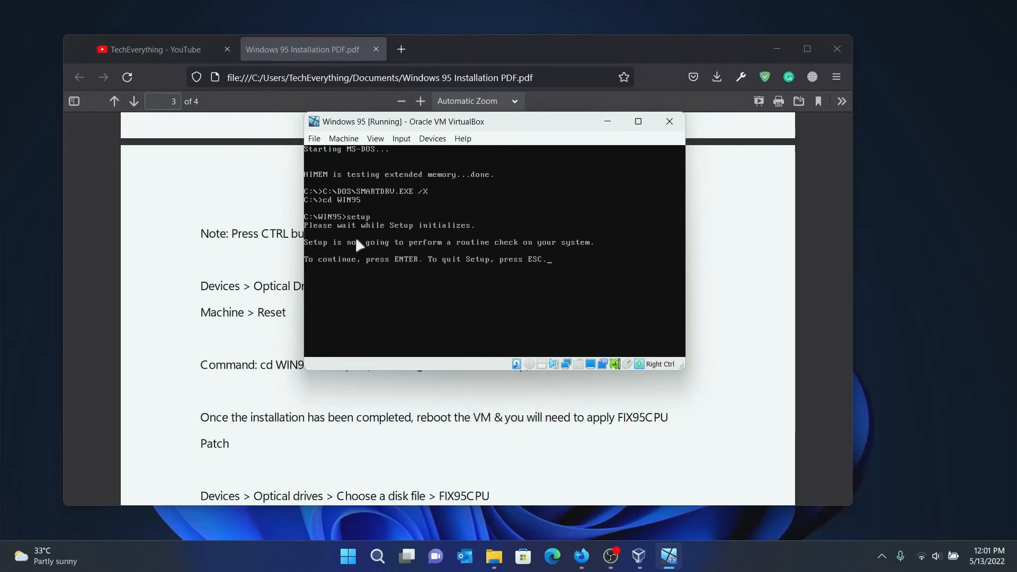
key("Return")
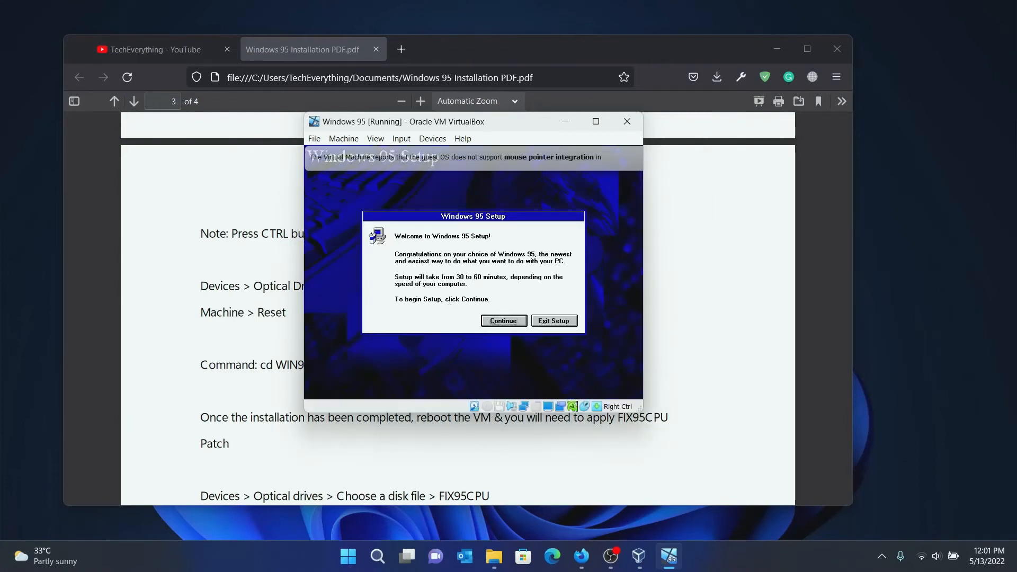
Accept the license and keep C:\WINDOWS and Typical setup up to the Certificate page.
left_click(500, 321)
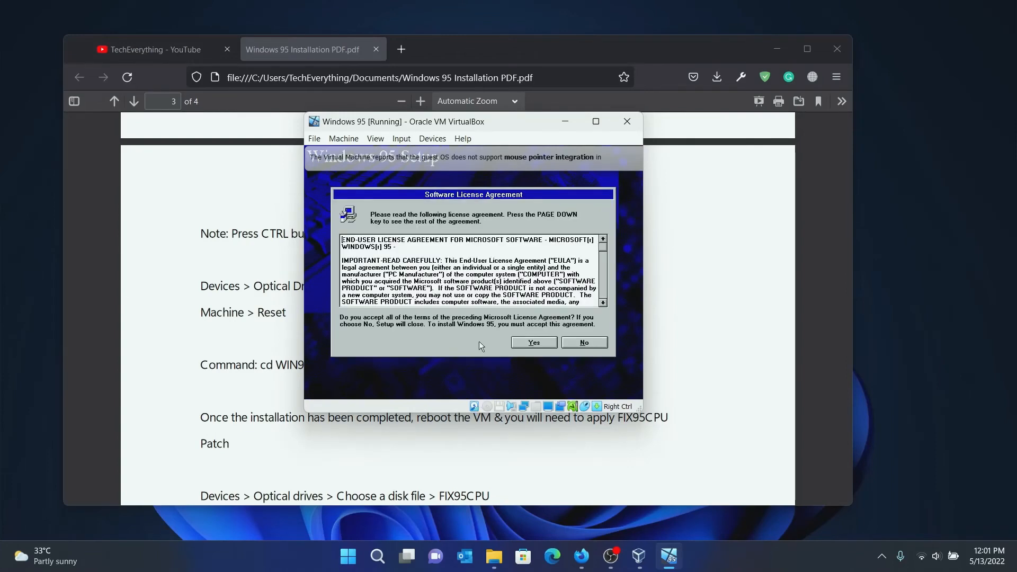
left_click(534, 343)
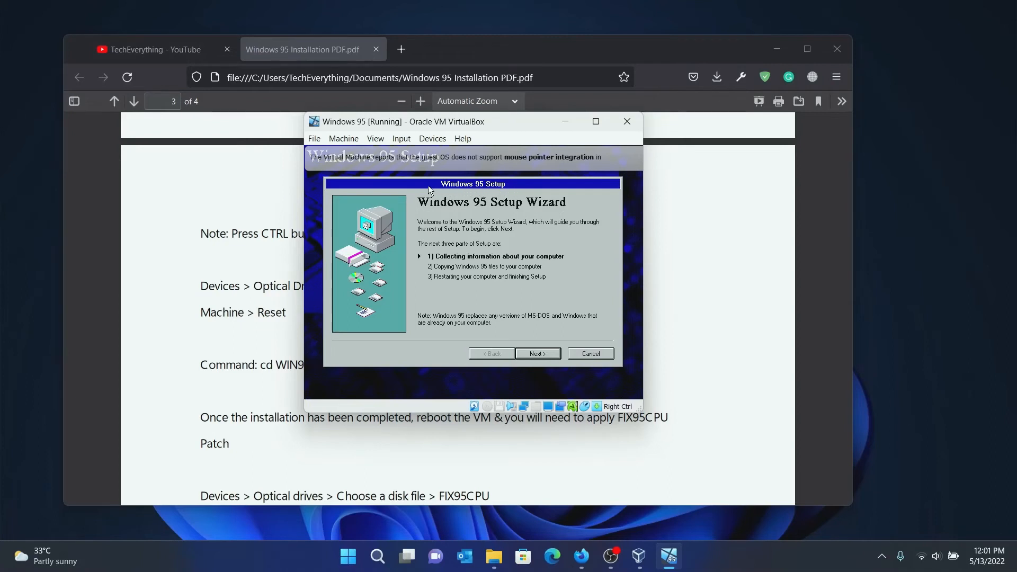
left_click(526, 357)
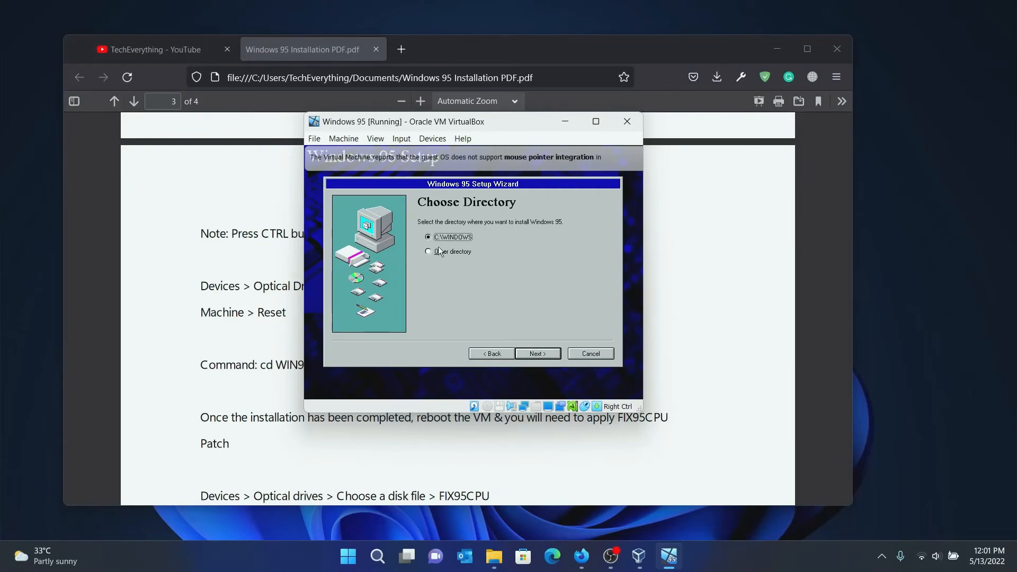
left_click(545, 355)
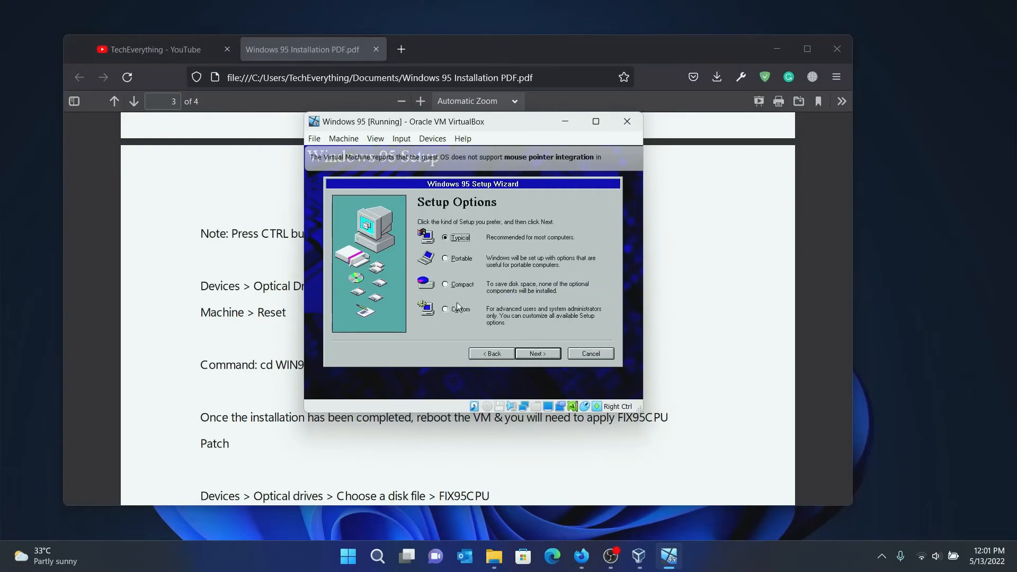
left_click(537, 353)
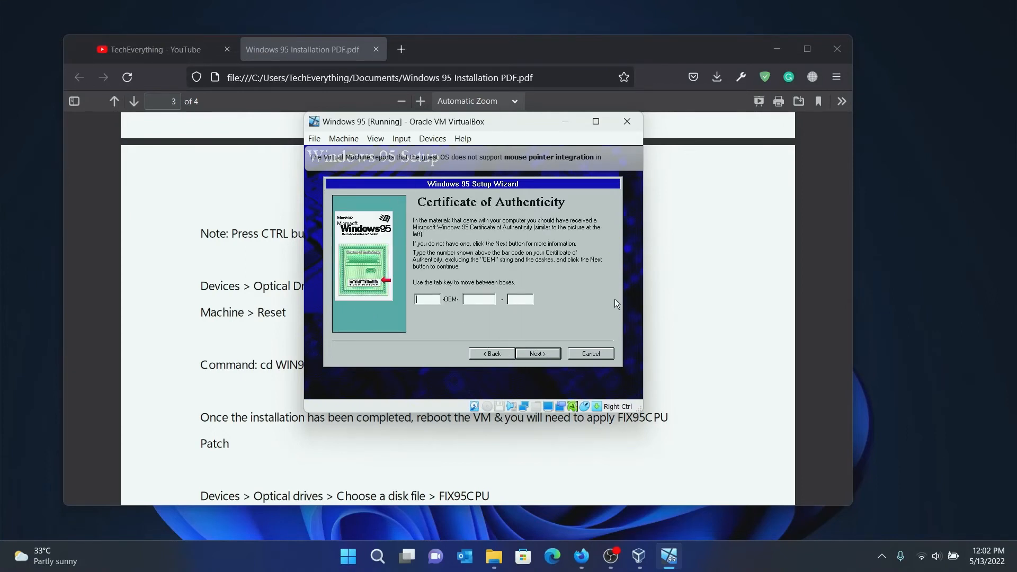
key("Control_R")
Open the Product Key text file, snapping Notepad left and the Windows 95 VM right.
left_click(493, 556)
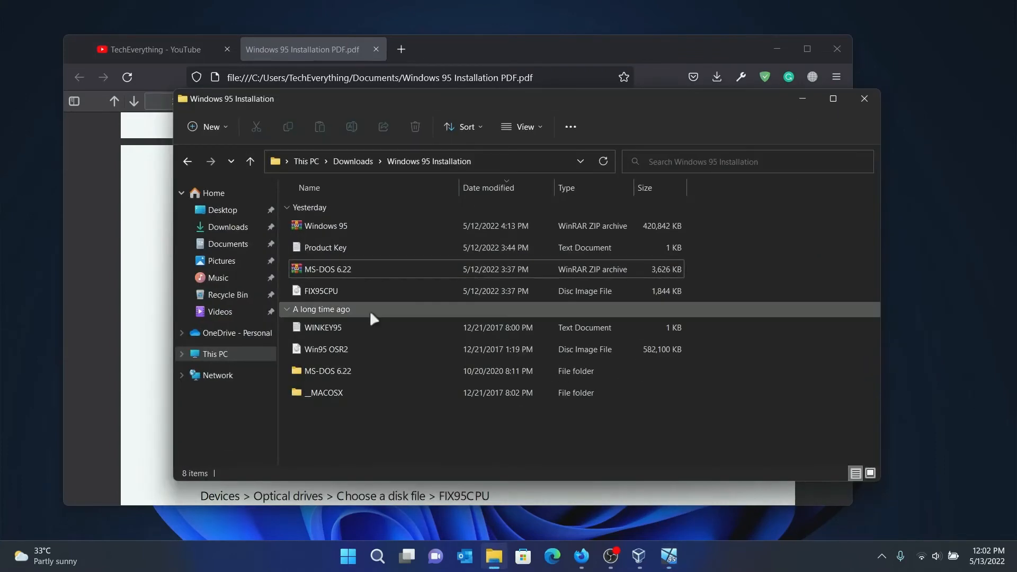
double_click(337, 249)
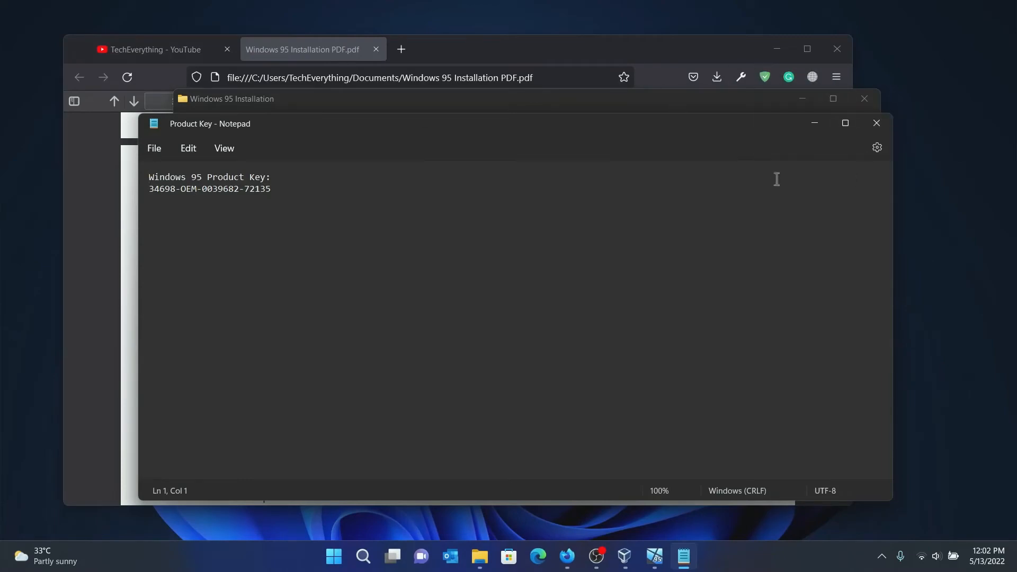
mouse_move(839, 131)
left_click(792, 161)
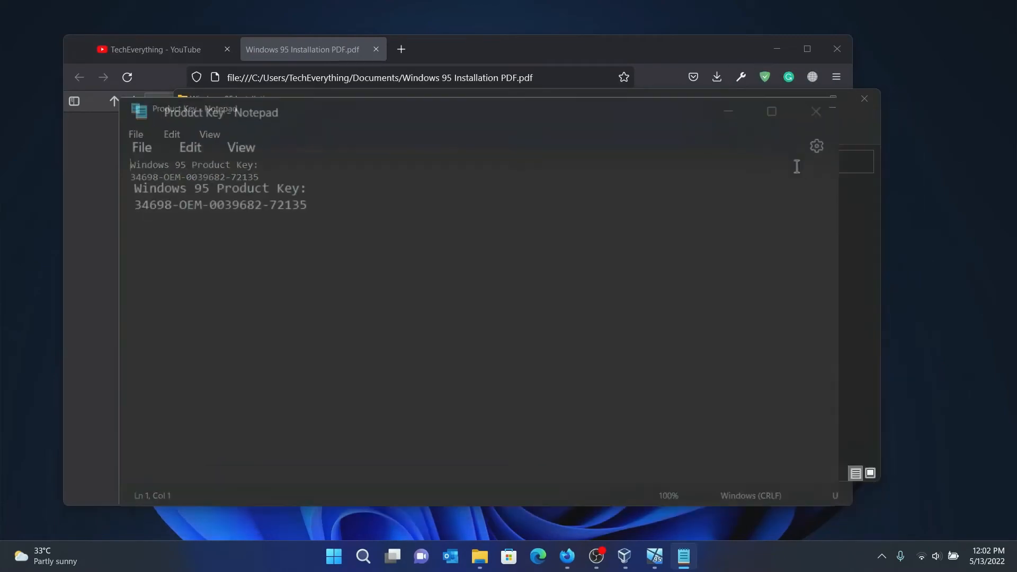
left_click(851, 133)
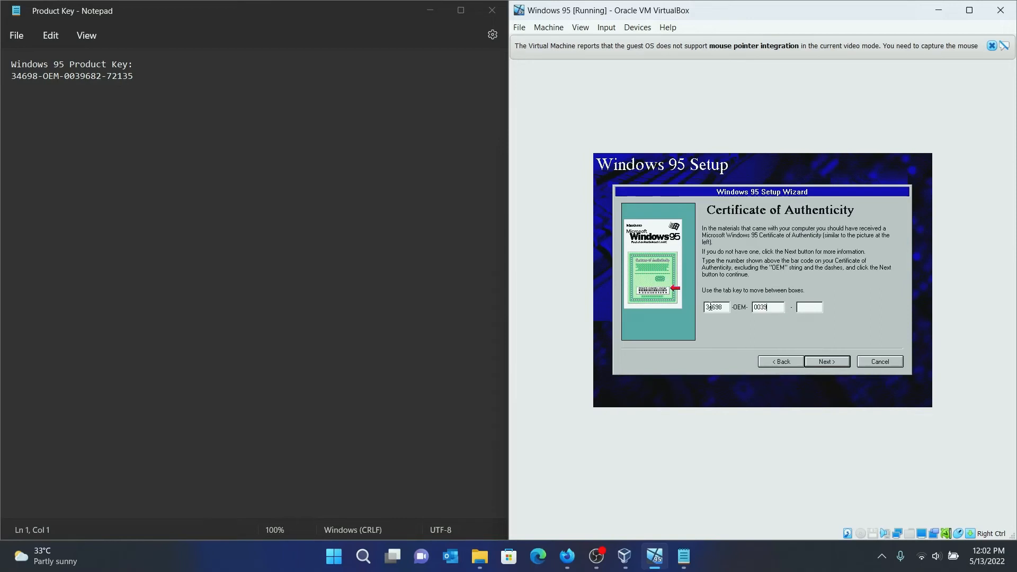
Enter the product key, then fill in the name and company fields.
left_click(818, 367)
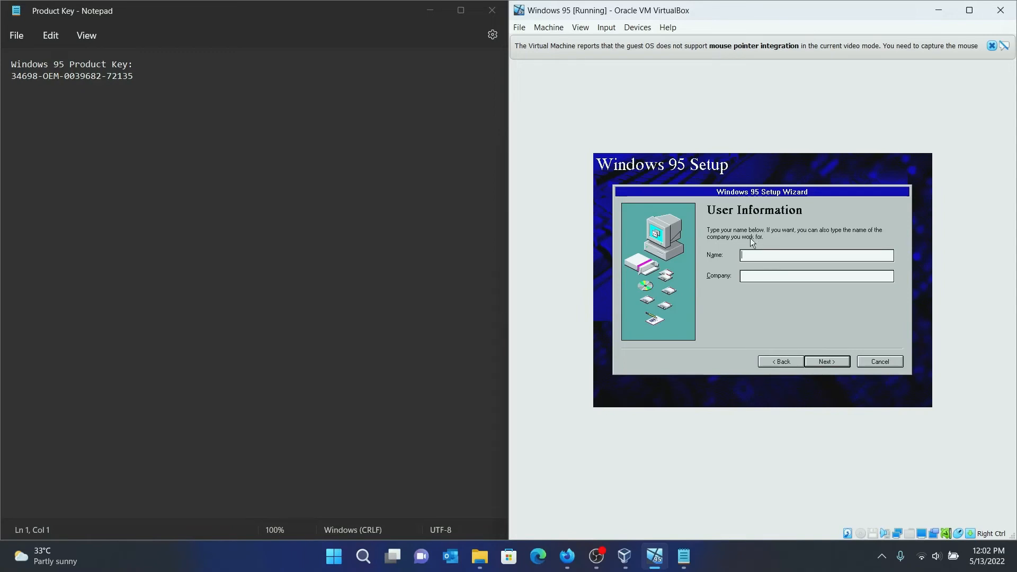
key("Caps_Lock")
type("T")
key("Caps_Lock")
type("ech")
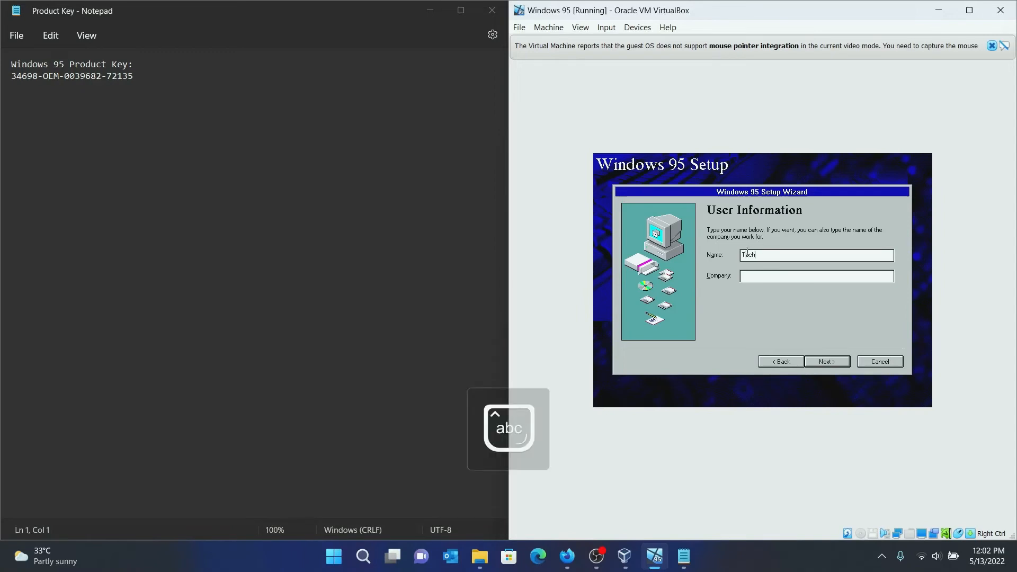
key("Caps_Lock")
type("E")
key("Caps_Lock")
type("verything")
key("Caps_Lock")
type("YT")
left_click(831, 361)
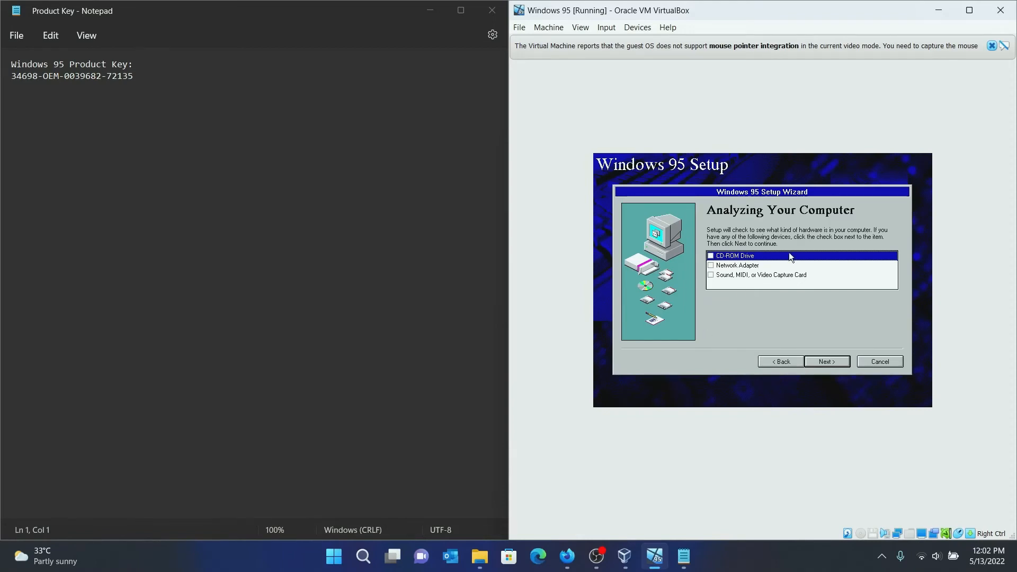
Tick CD-ROM, Network Adapter and Sound detection, then close Notepad and shrink the VM window.
left_click(711, 255)
left_click(711, 265)
left_click(711, 275)
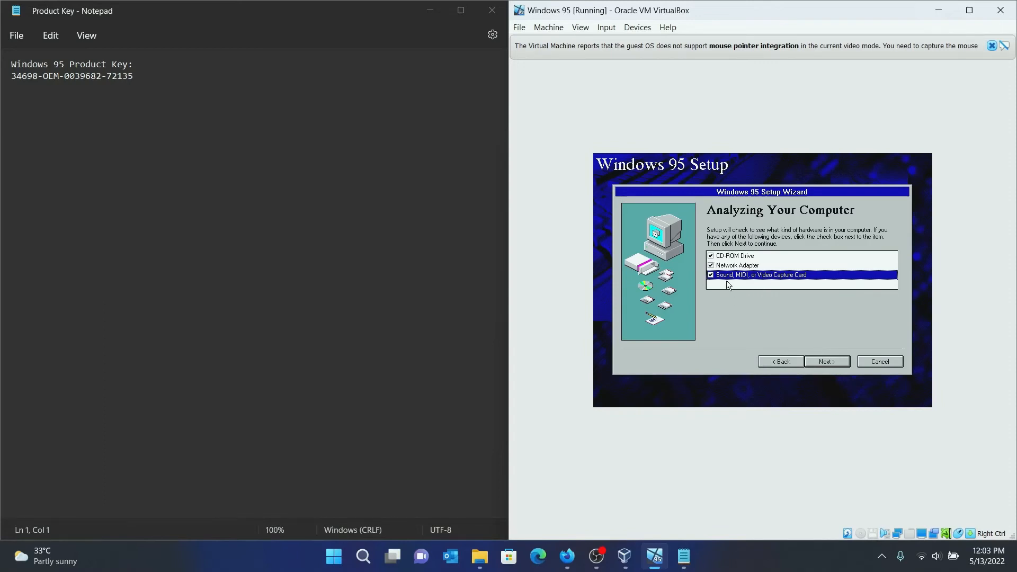
key("Control_R")
left_click(493, 11)
left_click_drag(604, 11, 405, 124)
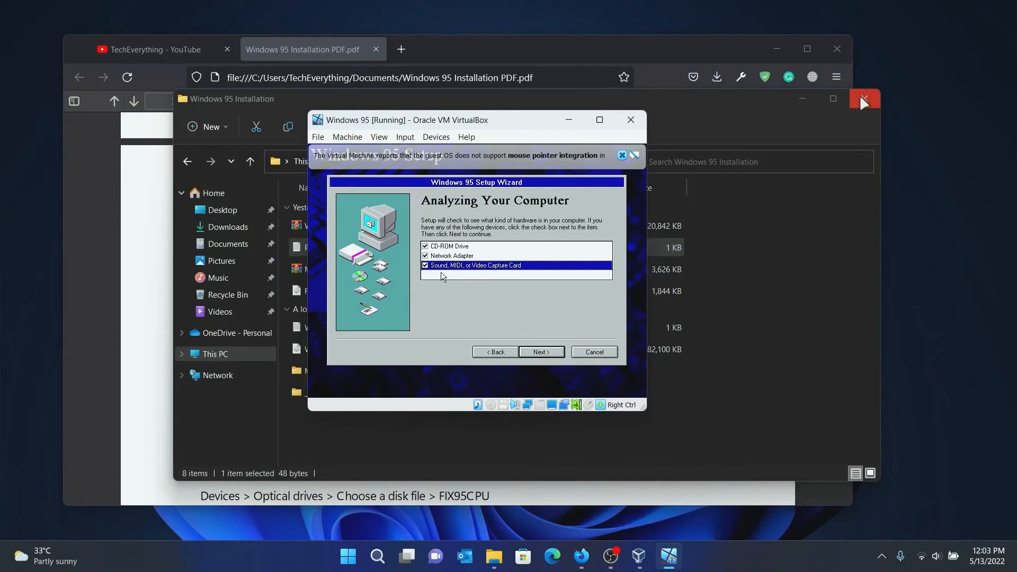
Close Explorer, analyze hardware, keep common components, skip the startup disk, and copy files.
left_click(865, 98)
left_click(508, 333)
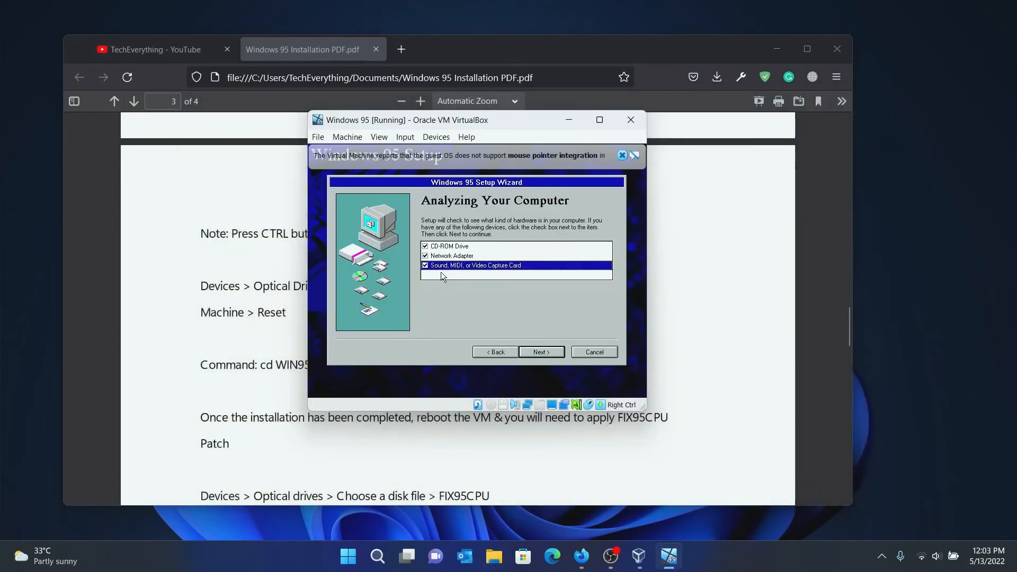
left_click(535, 351)
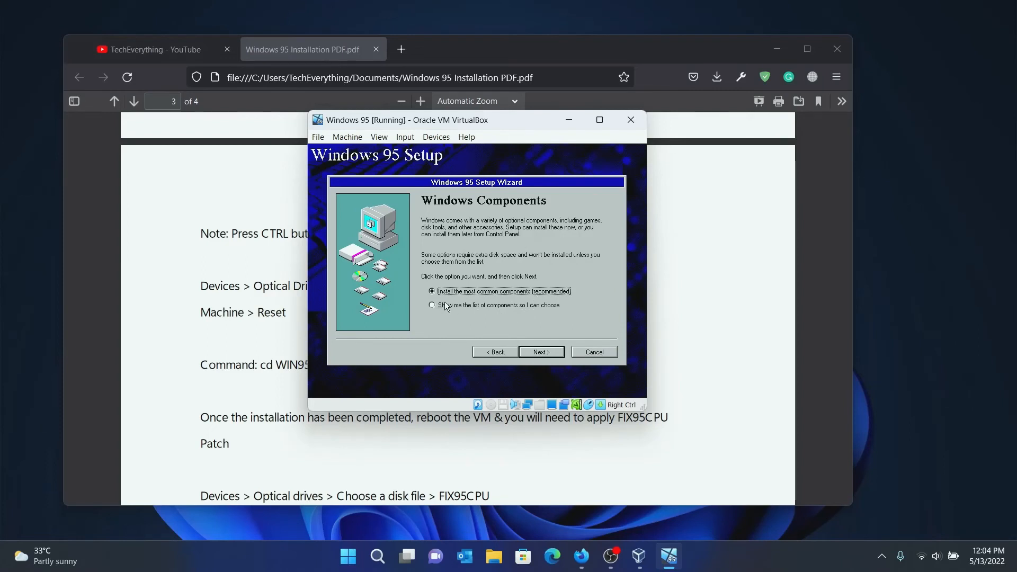
left_click(544, 353)
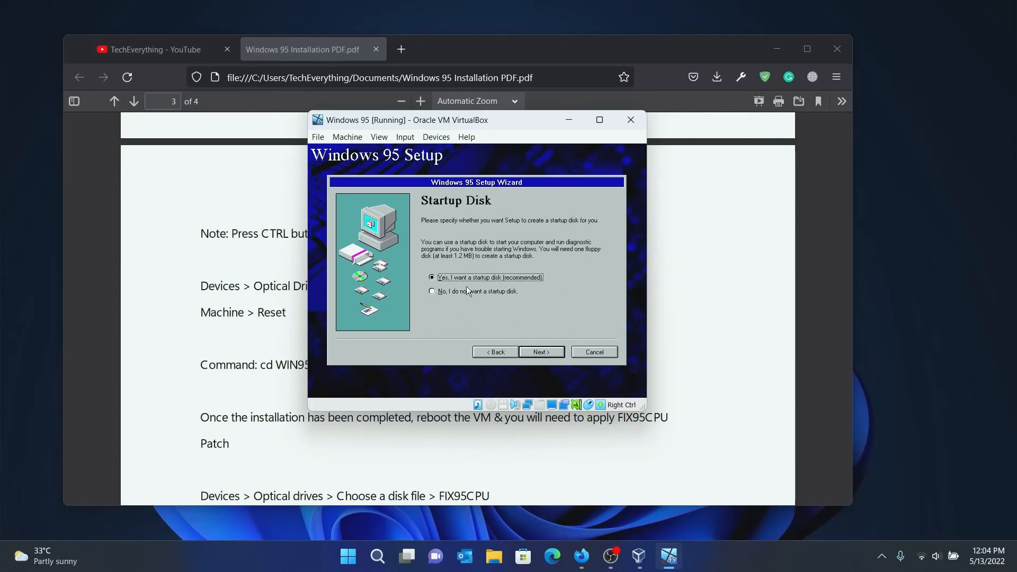
left_click(464, 292)
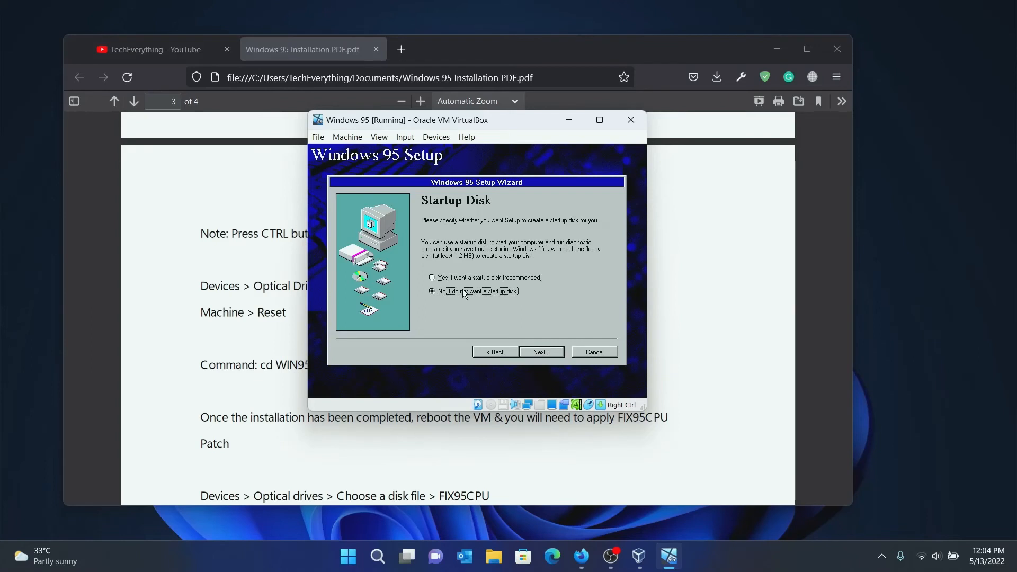
left_click(548, 354)
left_click(547, 353)
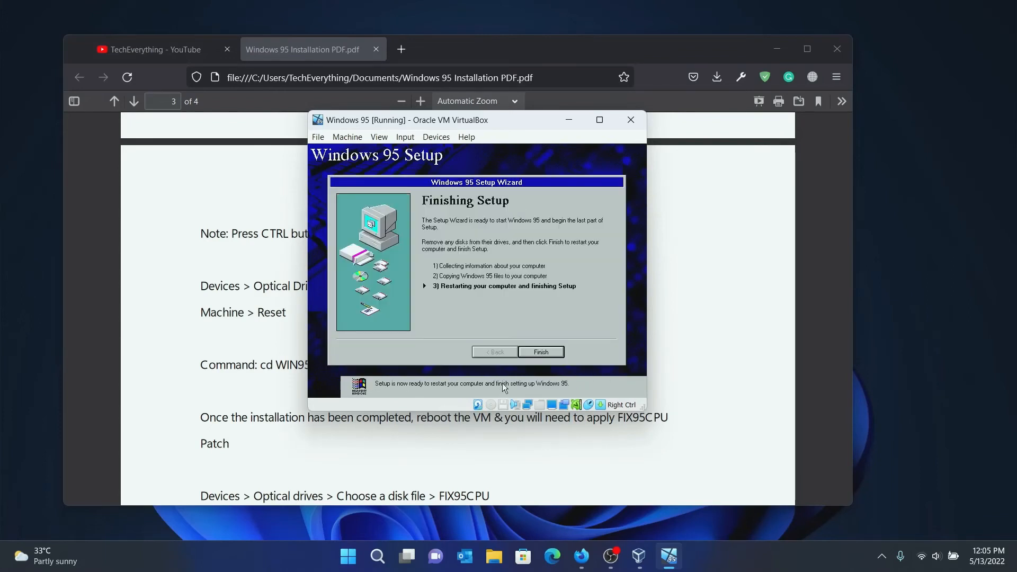
Finish Windows 95 Setup to restart the VM, checking the installation guide PDF meanwhile.
left_click(549, 354)
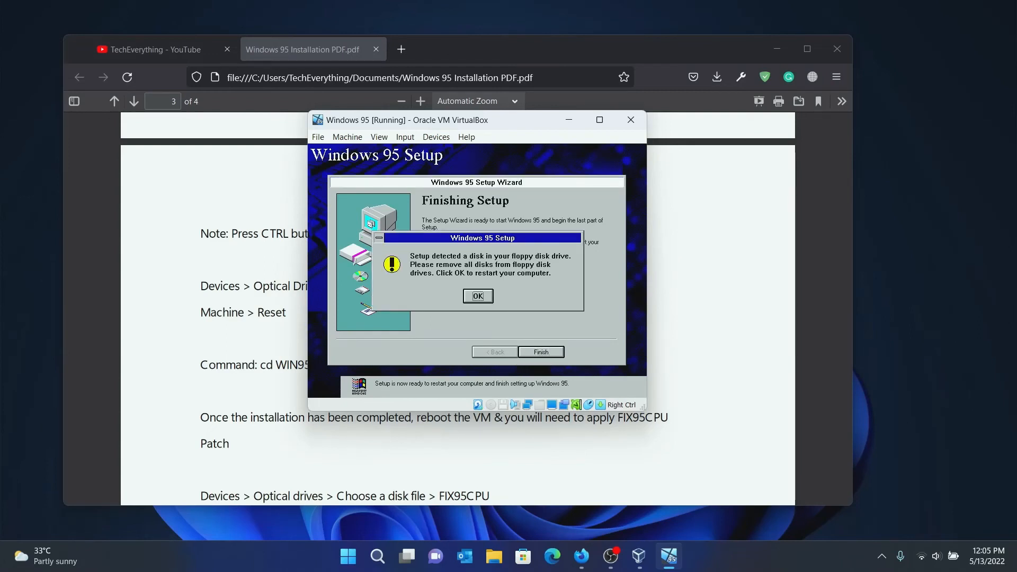
key("Control_R")
left_click(702, 261)
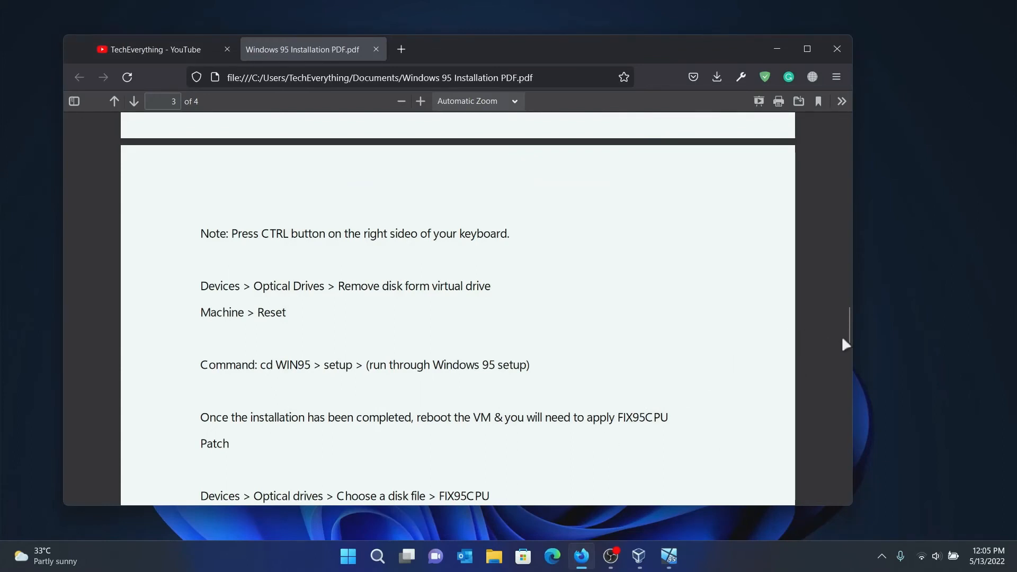
left_click_drag(847, 321, 848, 326)
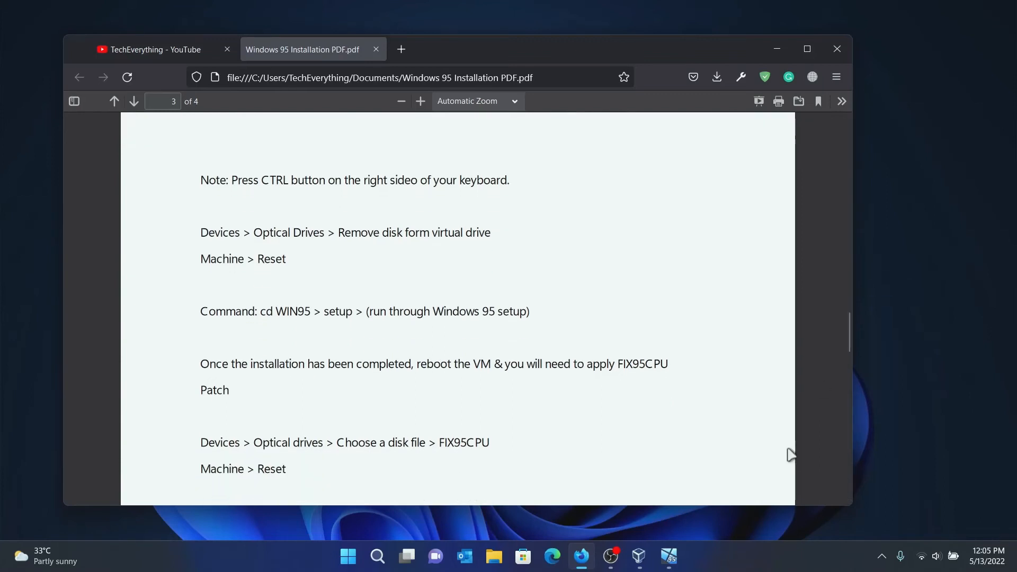
left_click(677, 555)
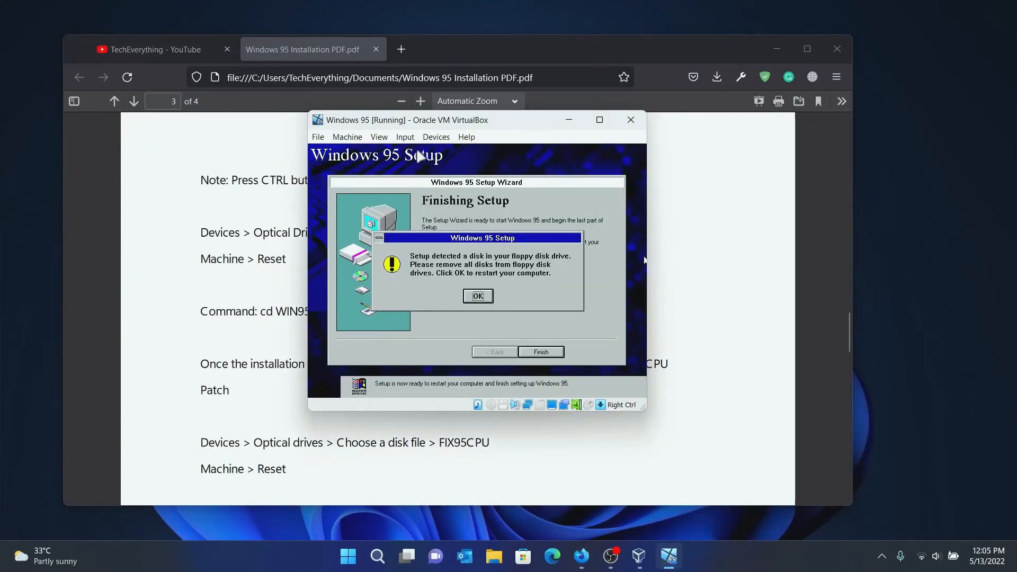
Look through the VM's Devices menu without changes, then OK the floppy warning.
left_click(428, 138)
mouse_move(439, 152)
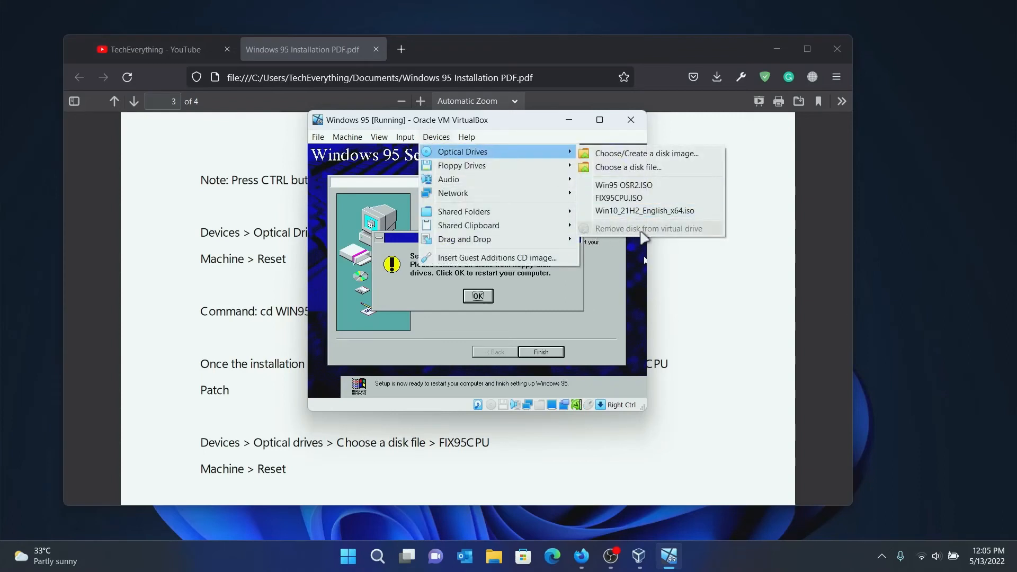
mouse_move(513, 166)
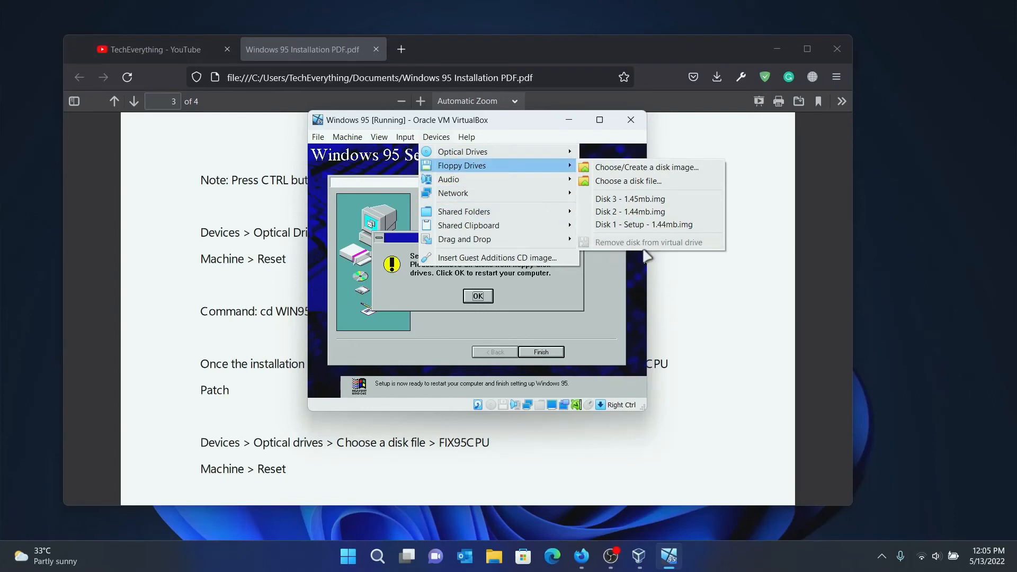
left_click(527, 131)
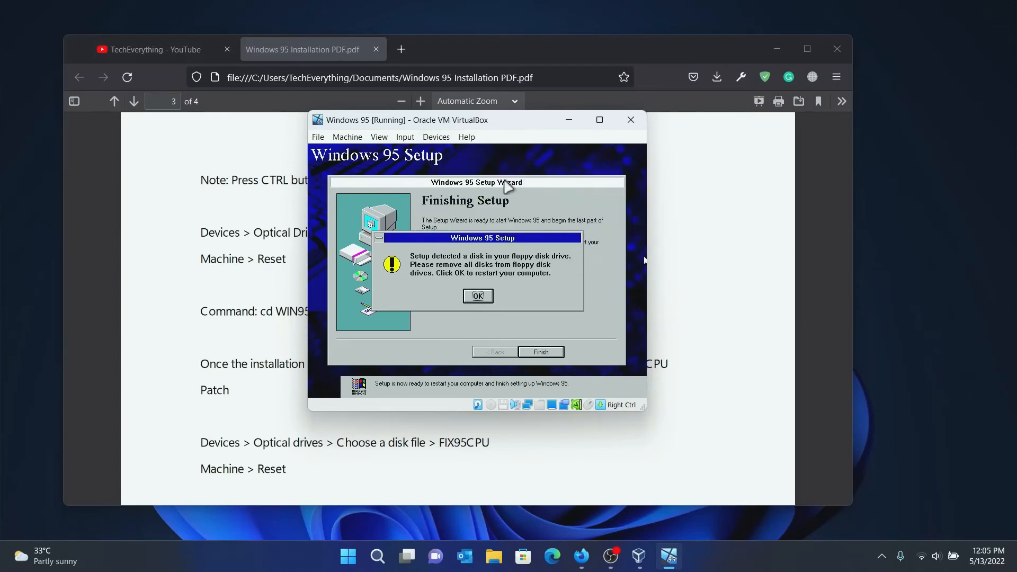
left_click(478, 295)
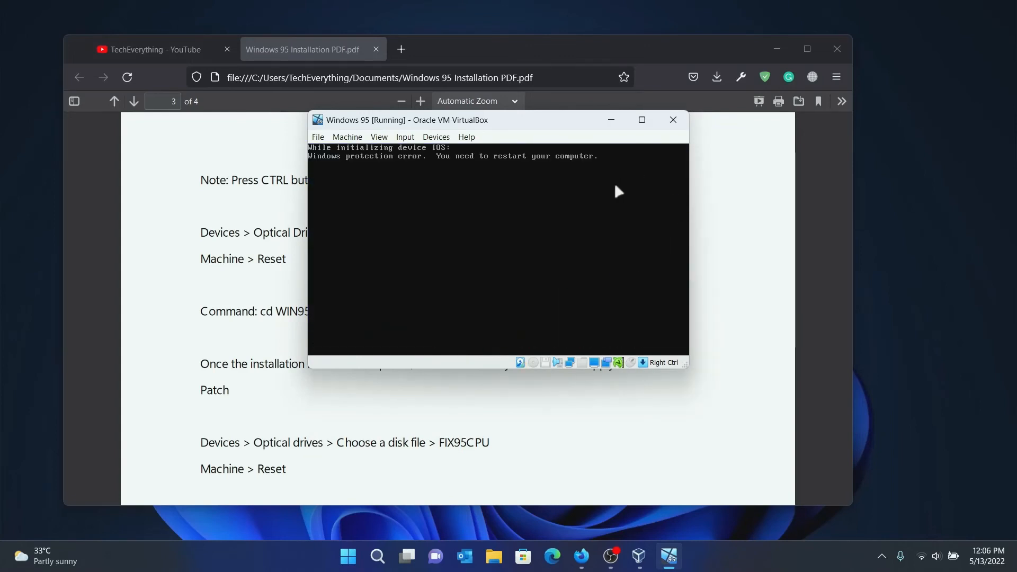
Insert the FIX95CPU disc image into the VM's virtual optical drive.
left_click(472, 395)
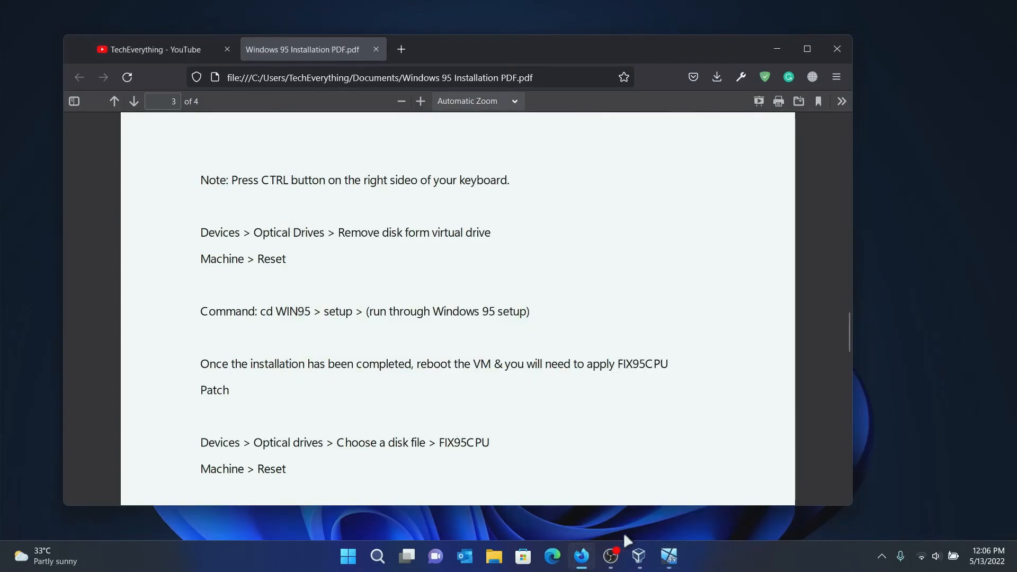
left_click(669, 555)
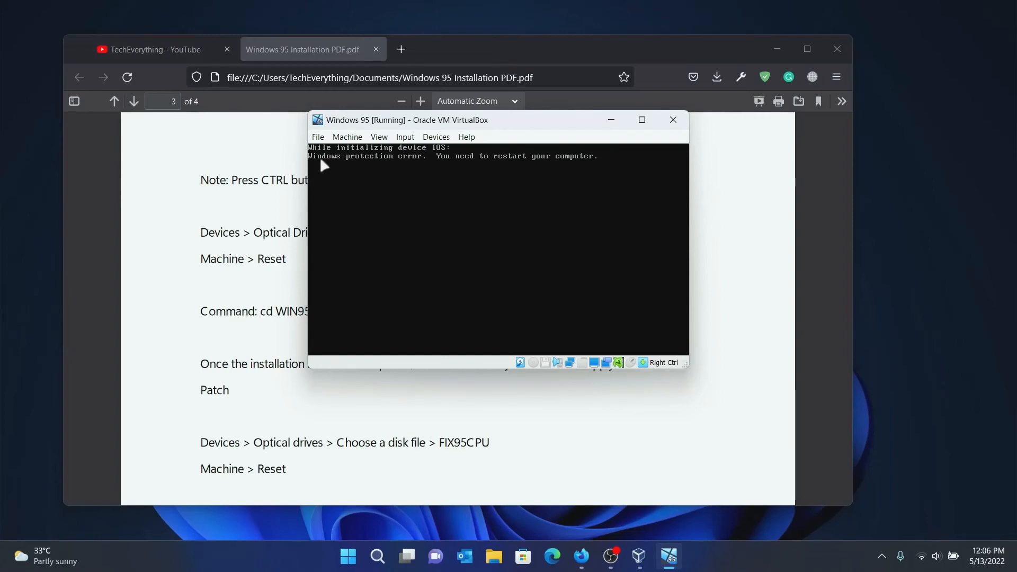
left_click(436, 138)
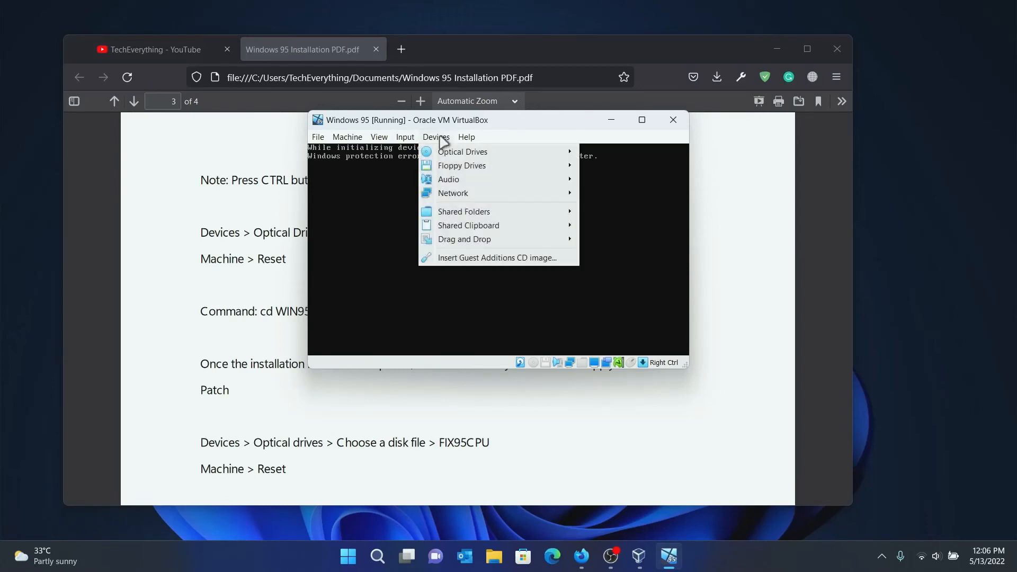
mouse_move(530, 152)
left_click(622, 168)
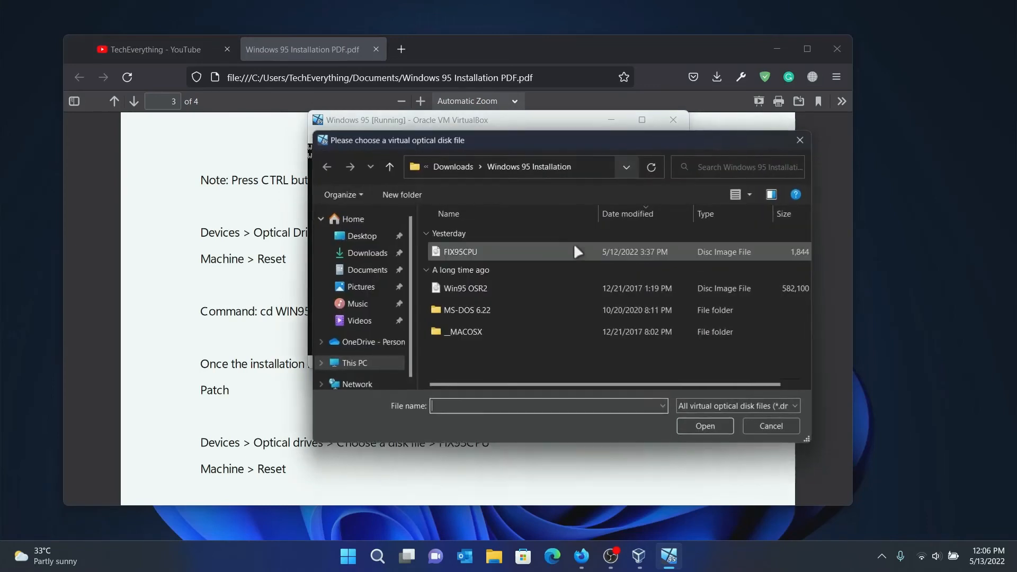
left_click_drag(455, 142, 403, 122)
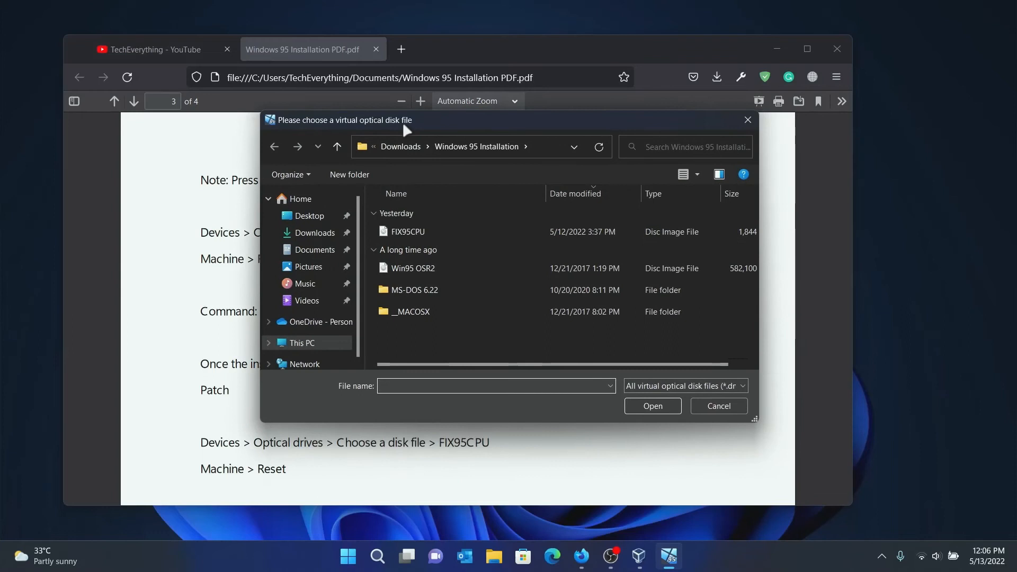
left_click(403, 233)
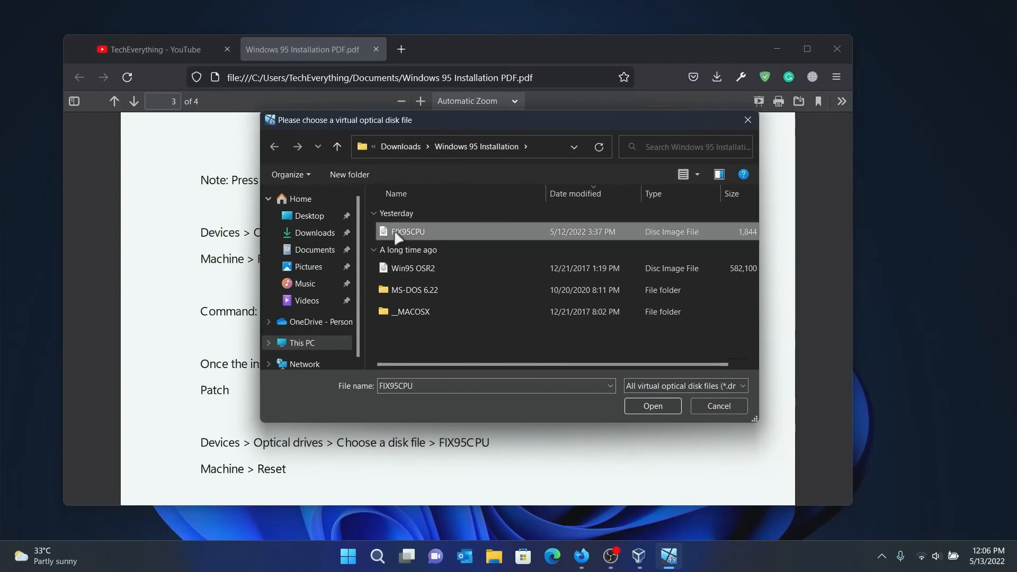
left_click(650, 409)
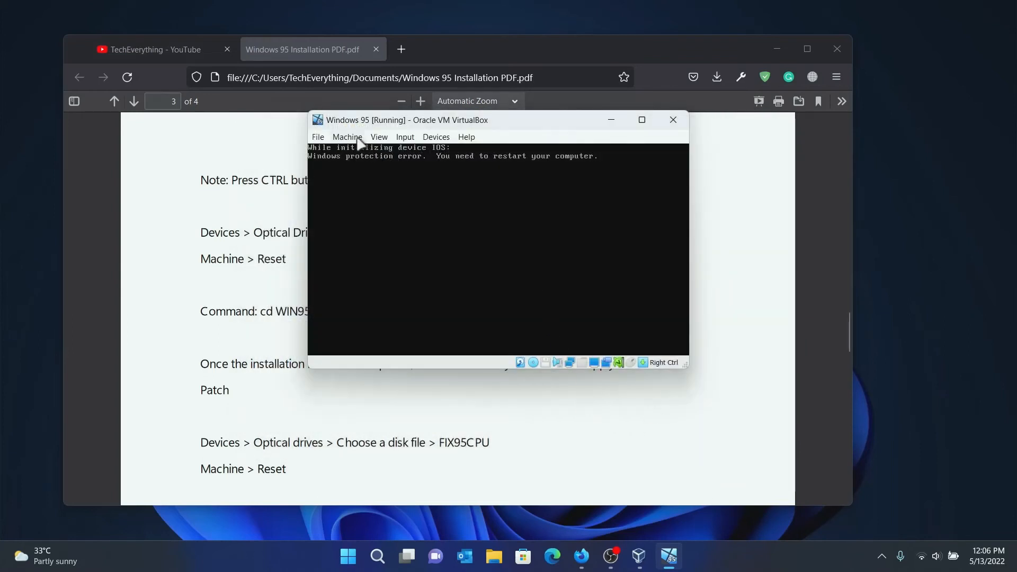
Reset the Windows 95 VM and confirm the reset.
left_click(360, 142)
left_click(359, 228)
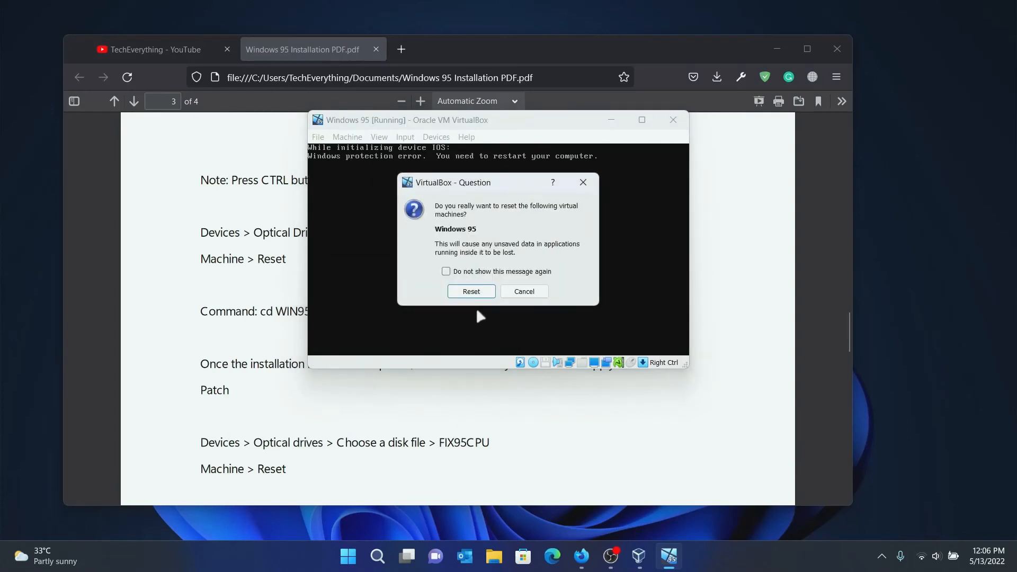
left_click(472, 291)
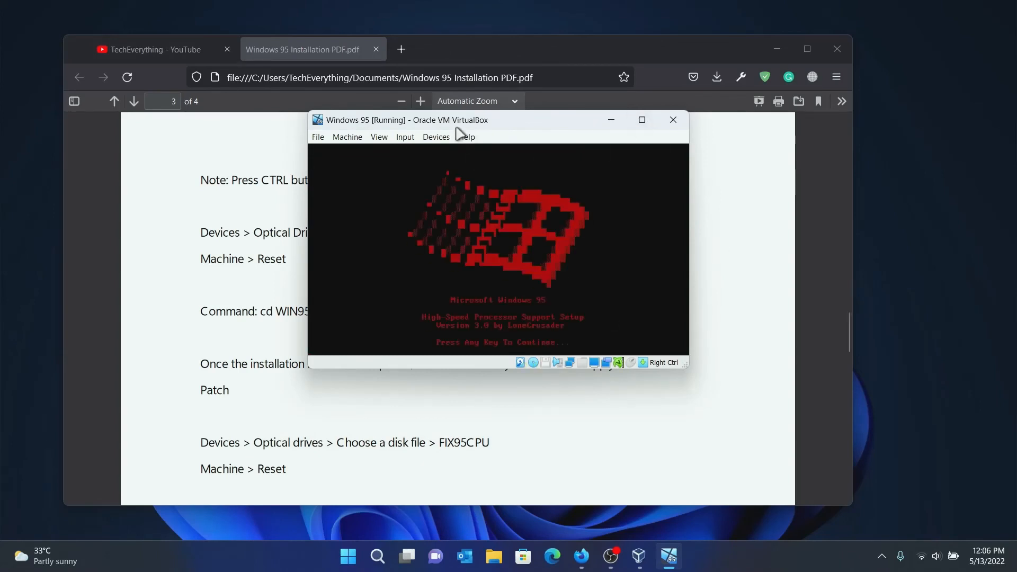
Install the FIX95CPU patch, answering N at its prompt.
left_click(447, 261)
key("Return")
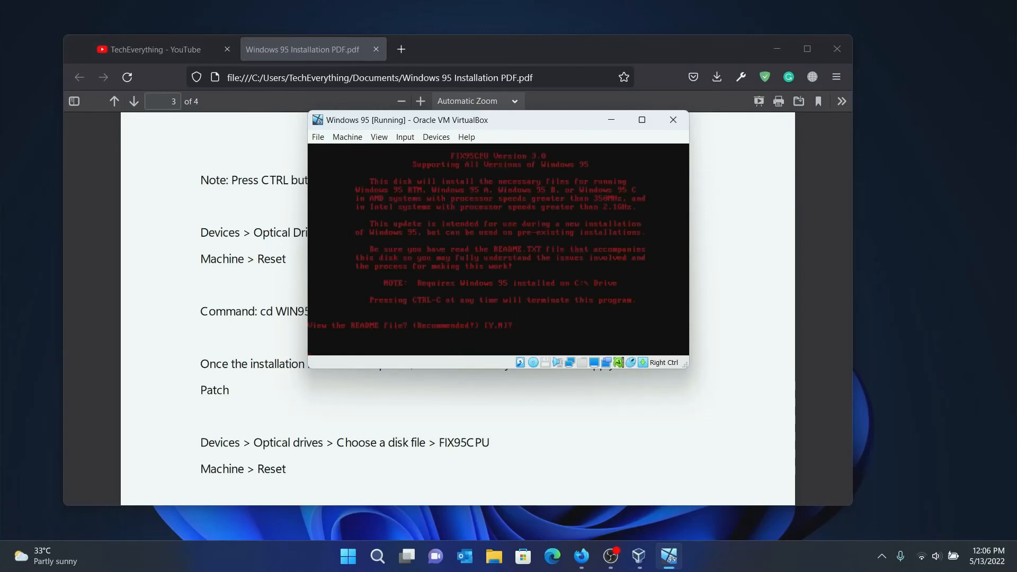
type("N")
key("Return")
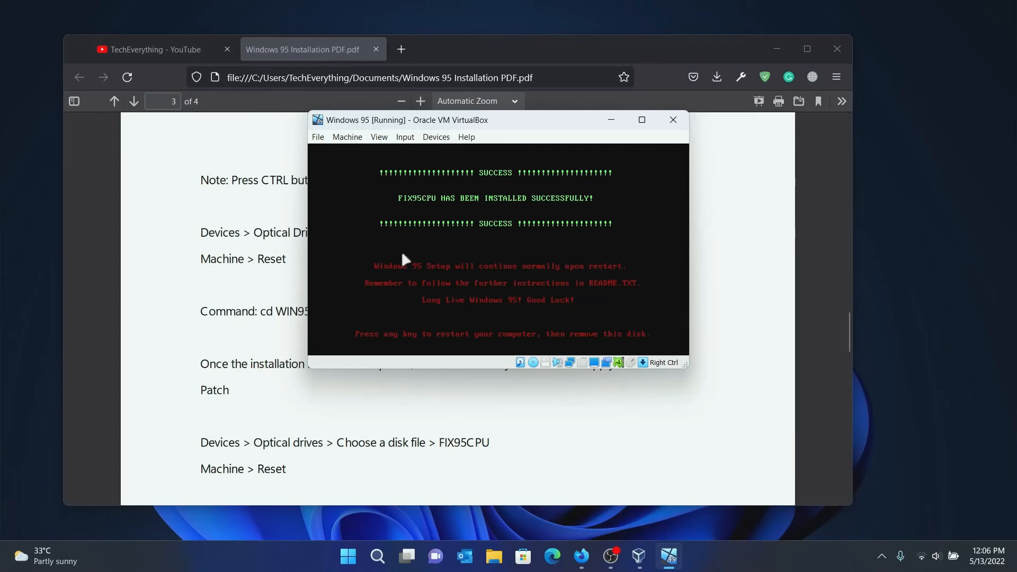
Remove the patch disc from the virtual optical drive and request a VM reset.
left_click(444, 138)
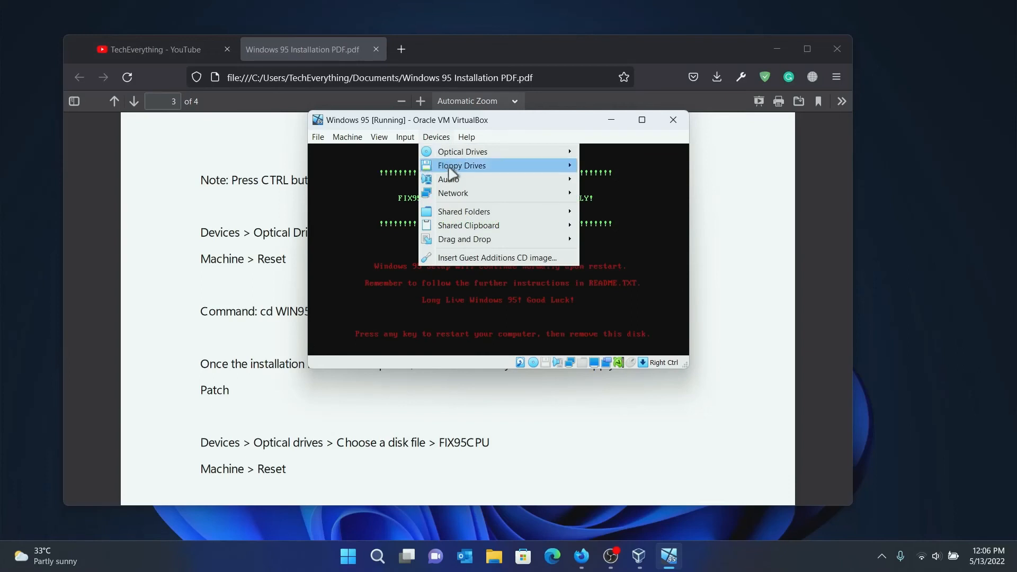
mouse_move(454, 154)
left_click(645, 228)
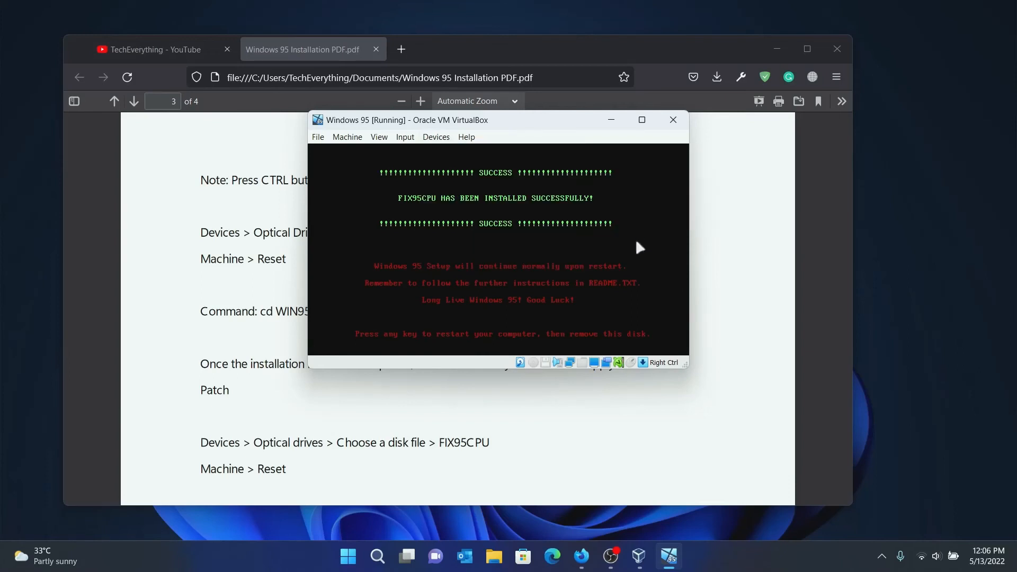
left_click(348, 137)
left_click(359, 225)
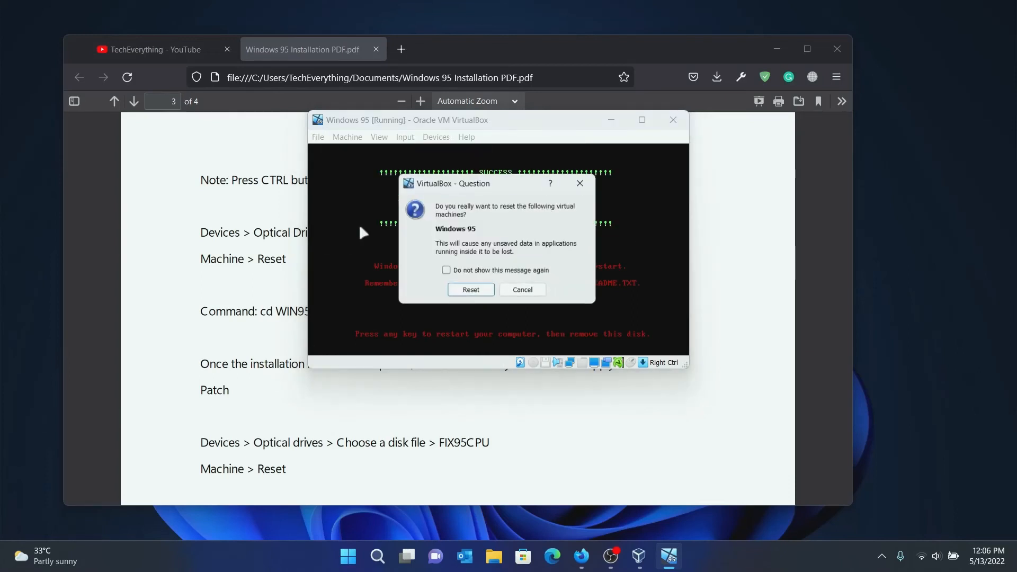
Confirm the reset, then pick 1. Normal from the Windows 95 Startup Menu.
left_click(477, 292)
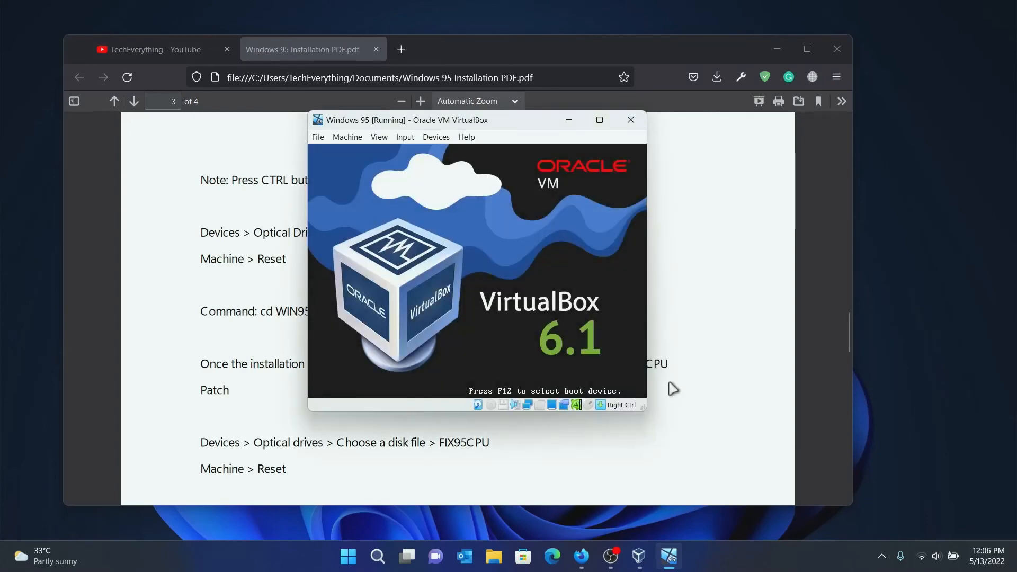
left_click(847, 369)
scroll(851, 363, "down", 5)
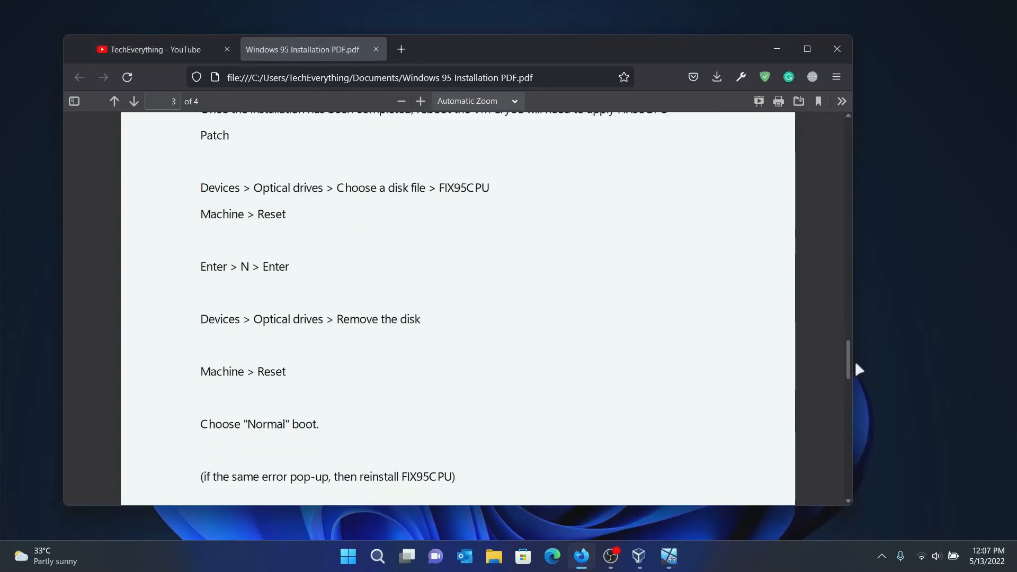
left_click(671, 562)
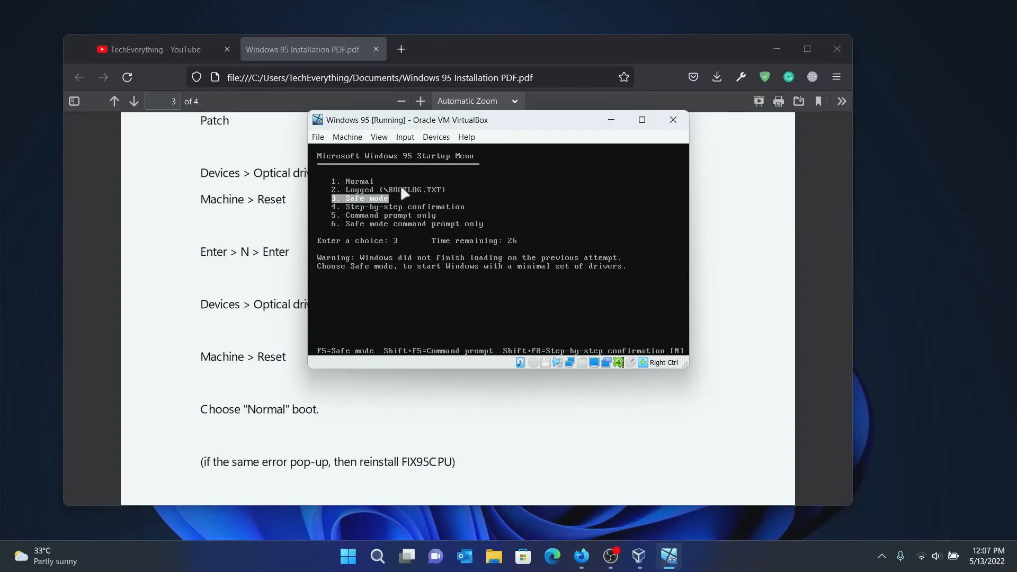
key("Up")
key("Up")
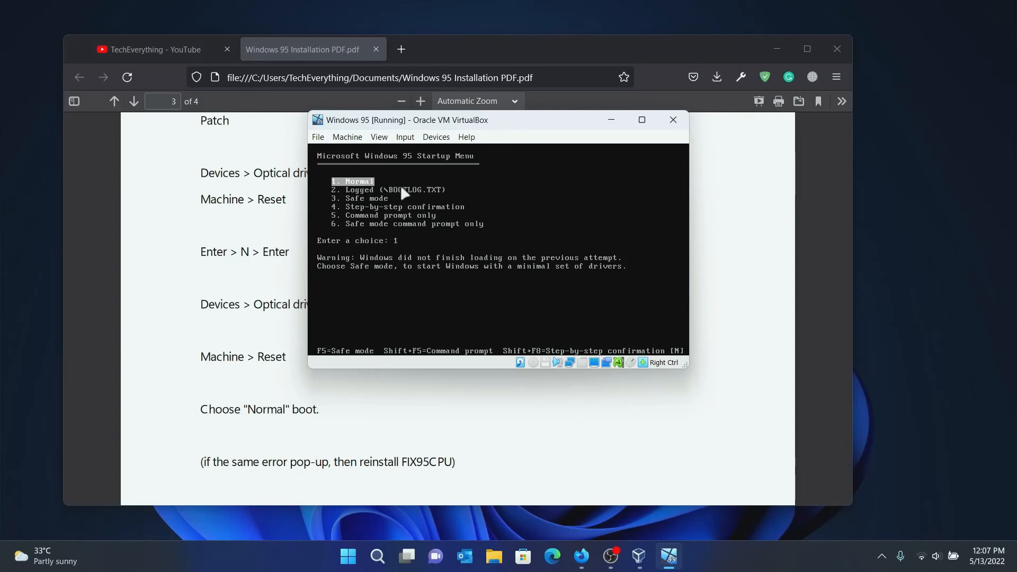
key("Return")
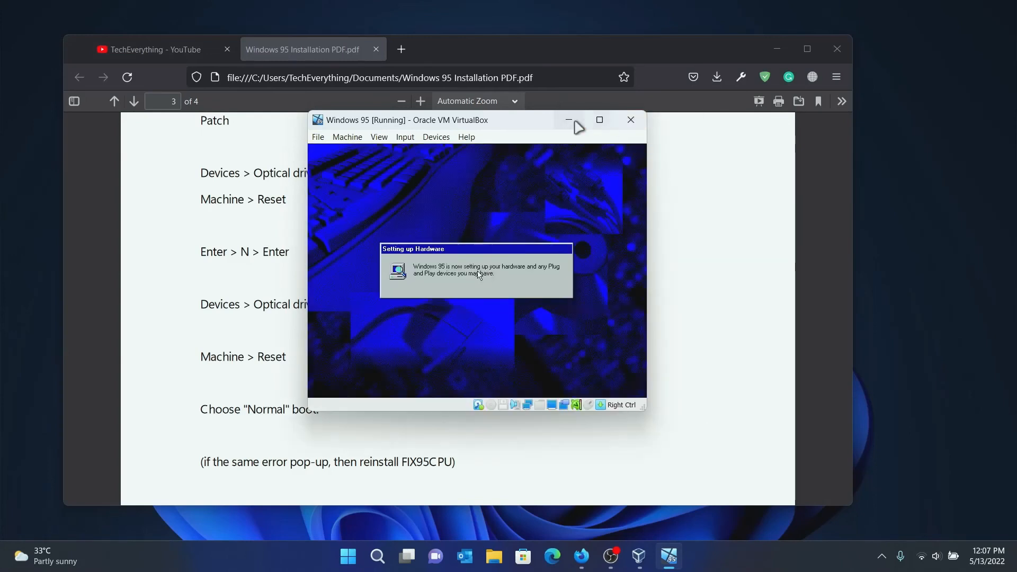
Enter a workgroup name on the Identification tab and keep the existing ndis.vxd.
left_click(611, 120)
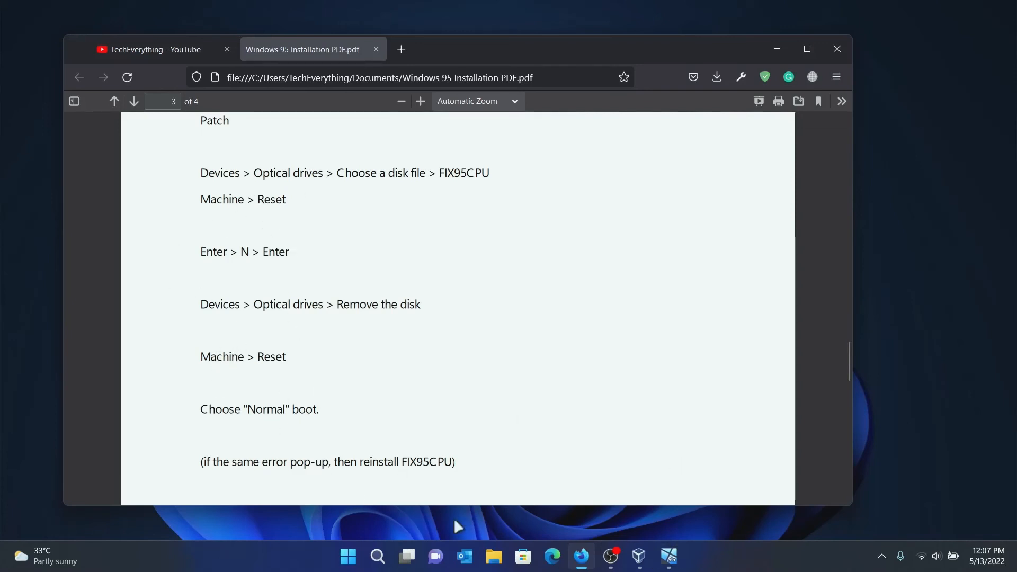
left_click(669, 556)
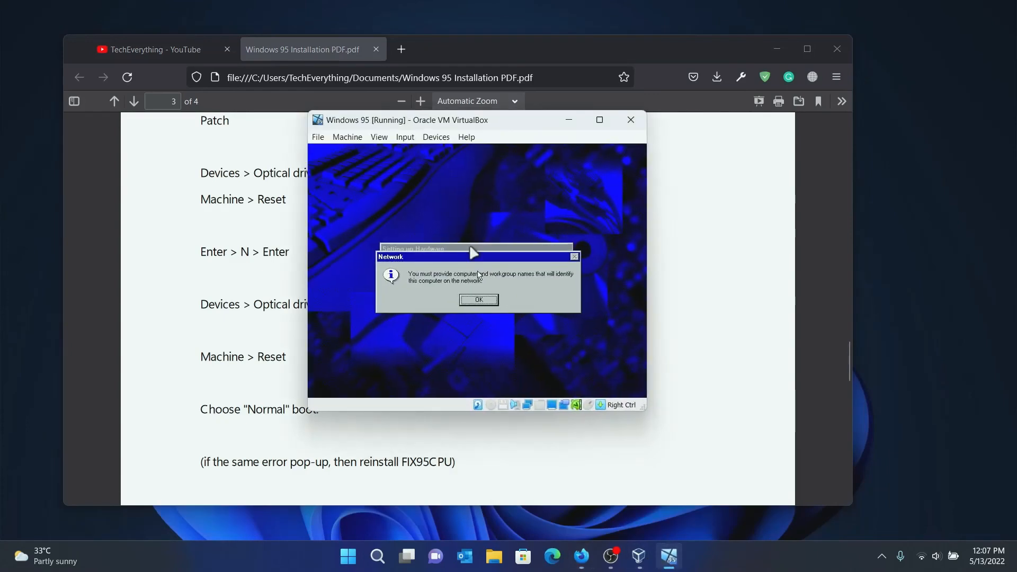
left_click(477, 301)
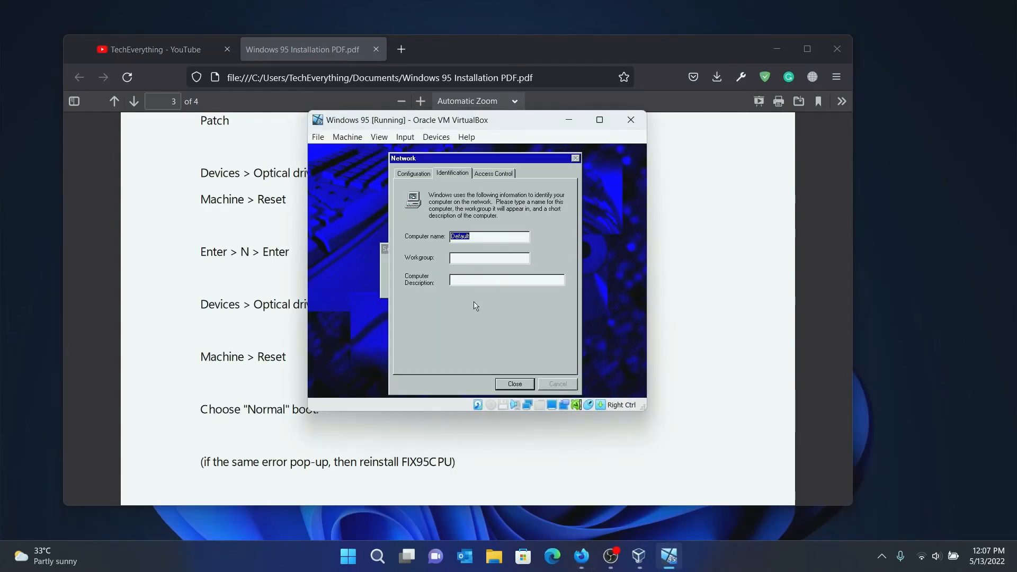
left_click(470, 259)
key("Caps_Lock")
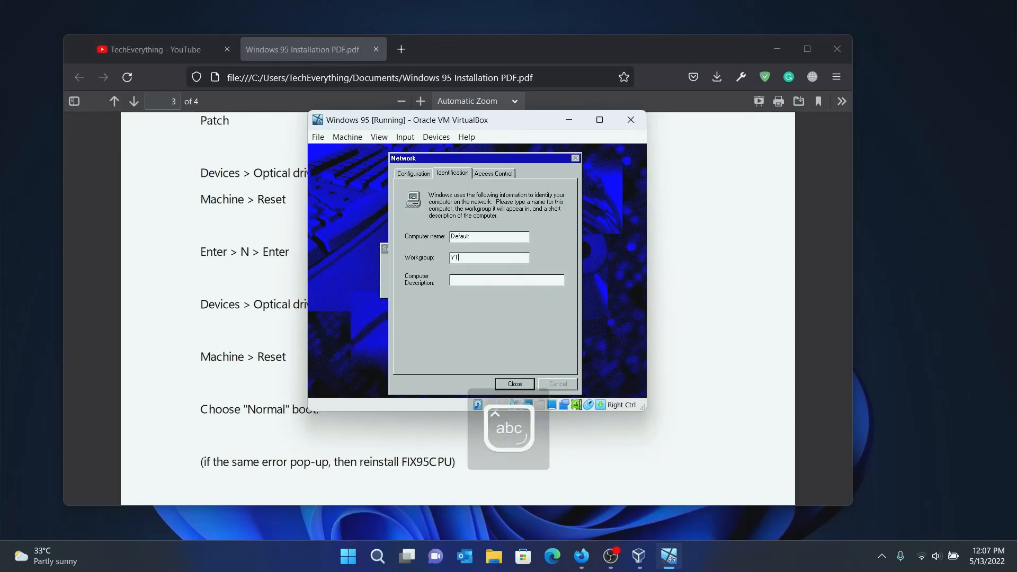
left_click(514, 384)
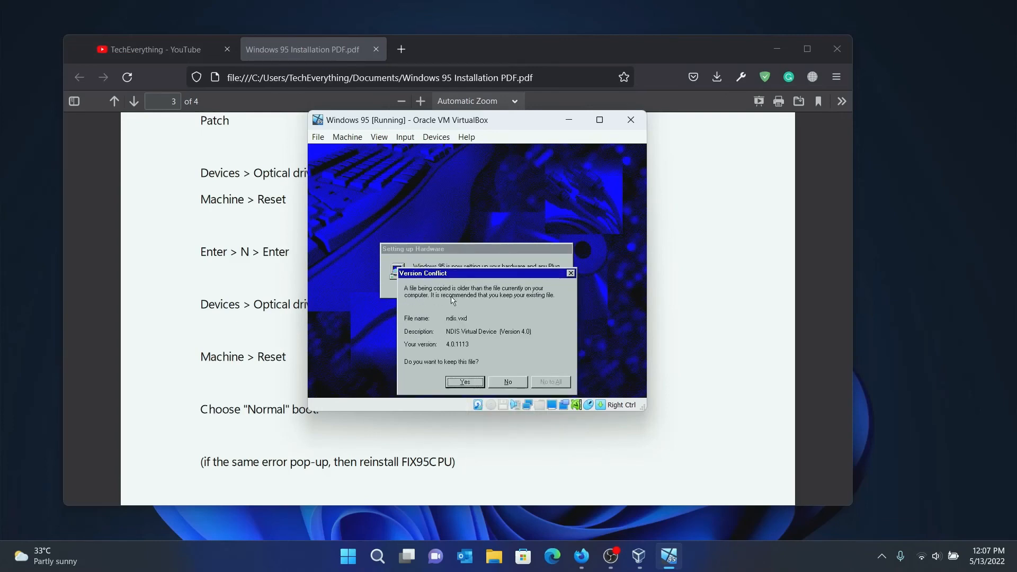
left_click(464, 383)
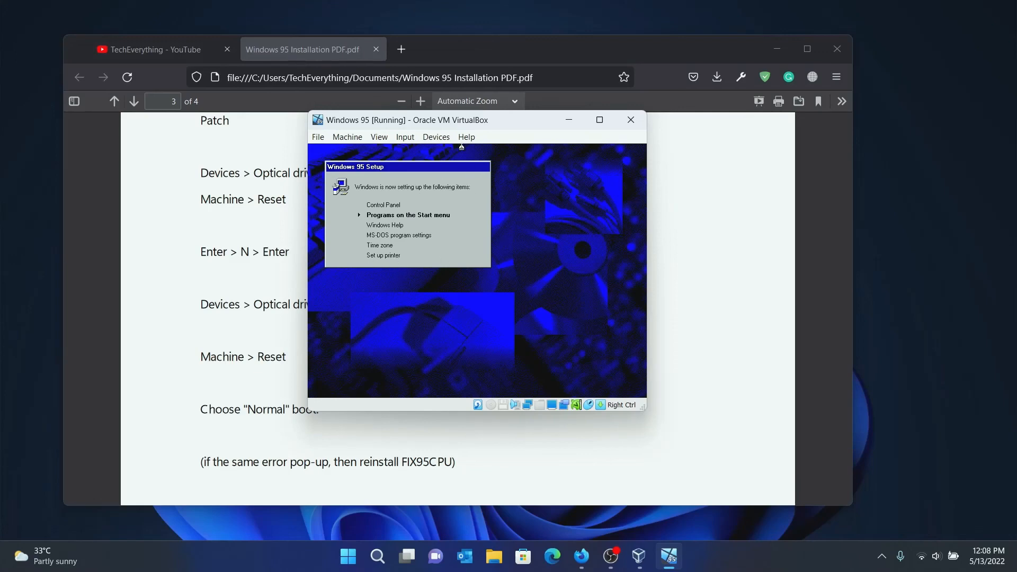
Accept the proposed time zone in Date/Time Properties.
left_click_drag(481, 168, 494, 211)
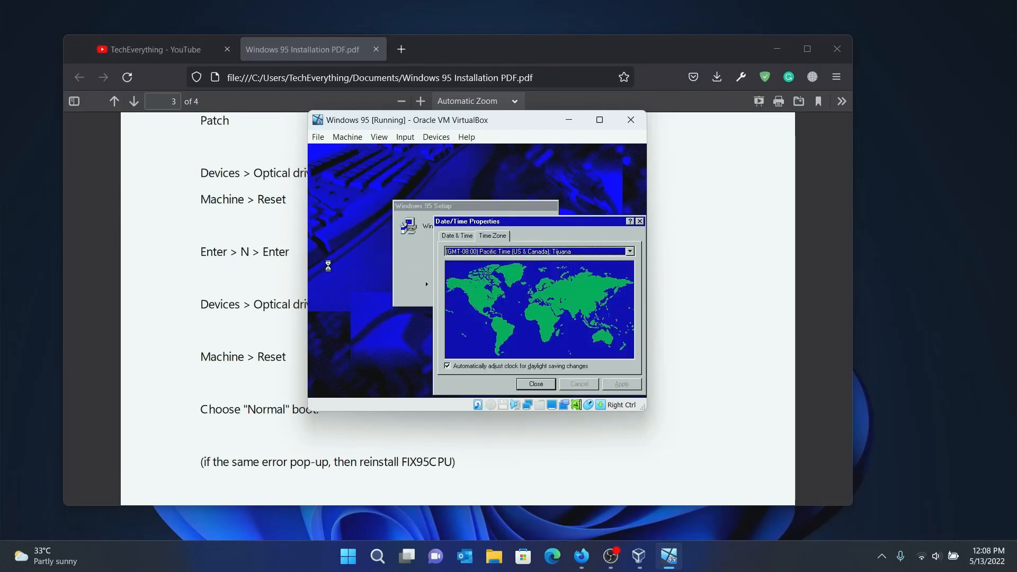
left_click_drag(521, 220, 472, 162)
left_click(495, 324)
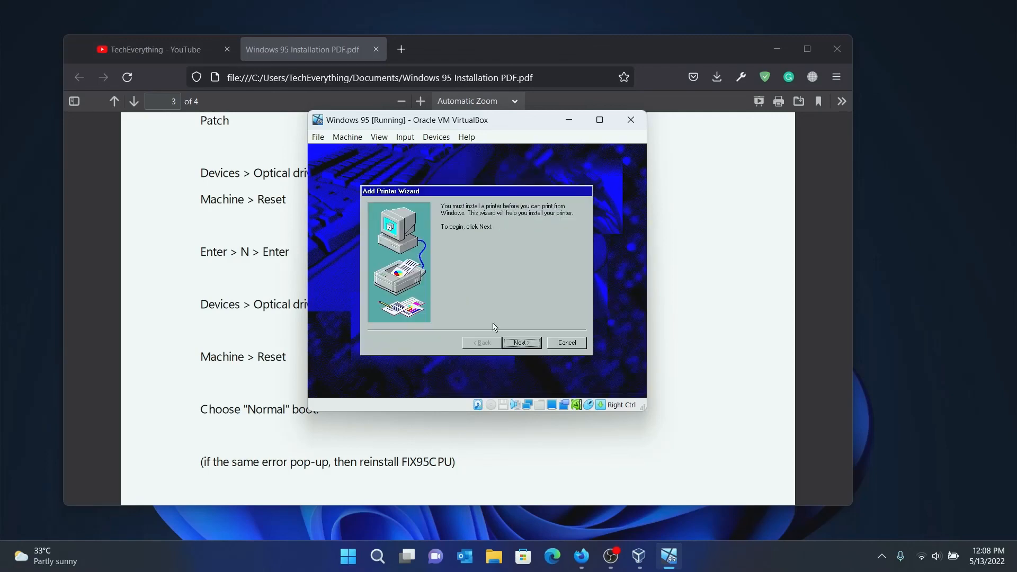
Add an Apple LaserWriter printer on the default port with the suggested name and no test page.
left_click(528, 342)
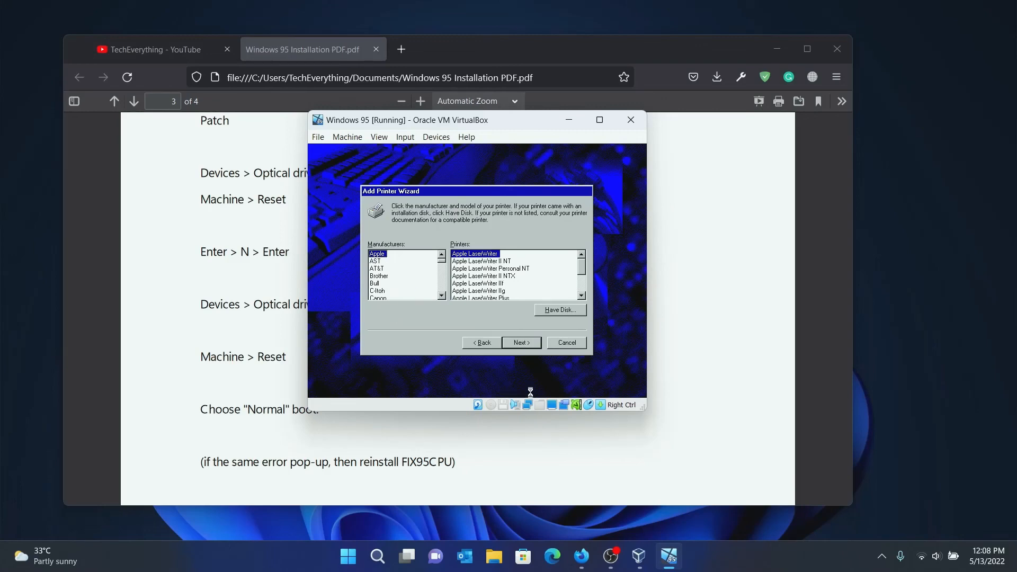
left_click(536, 344)
left_click(536, 344)
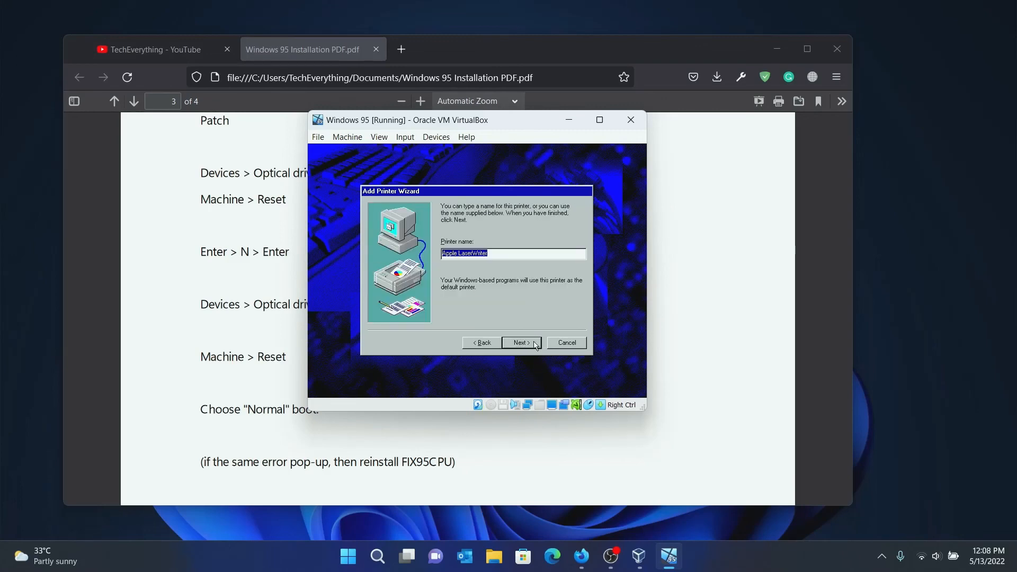
left_click(536, 344)
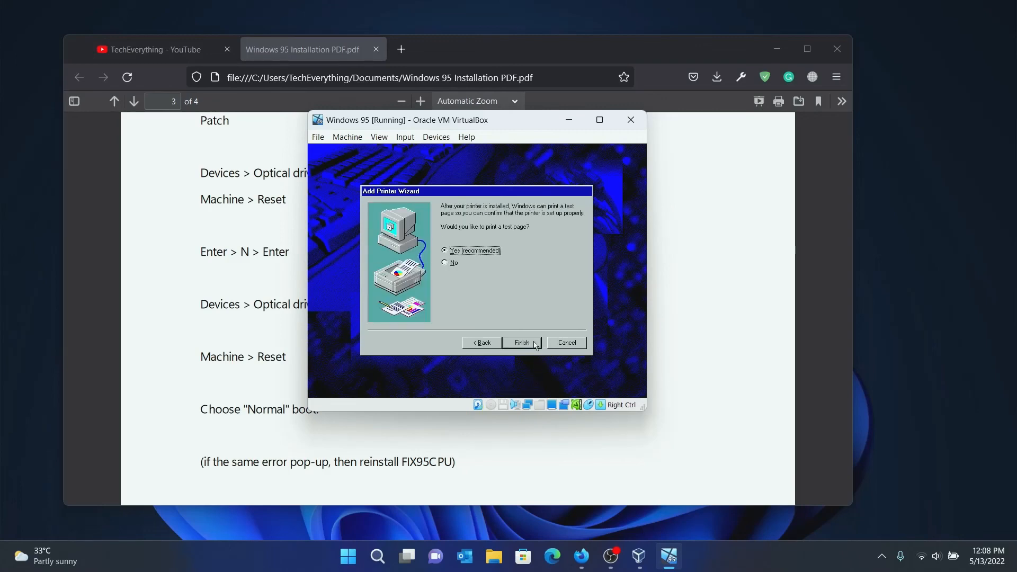
left_click(450, 263)
left_click(532, 344)
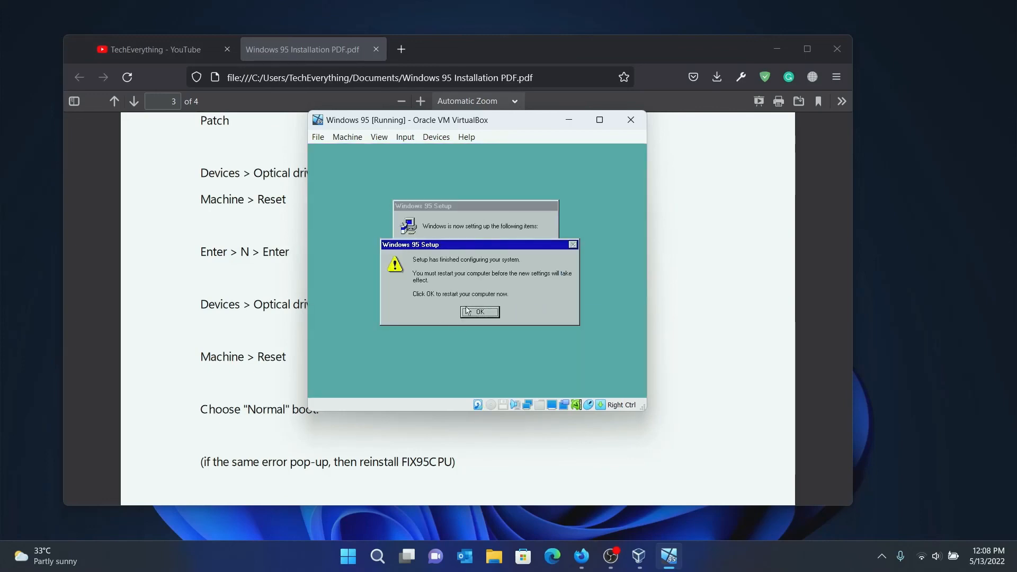
Restart Windows 95, then enter and confirm the network user name and Windows password.
left_click(490, 314)
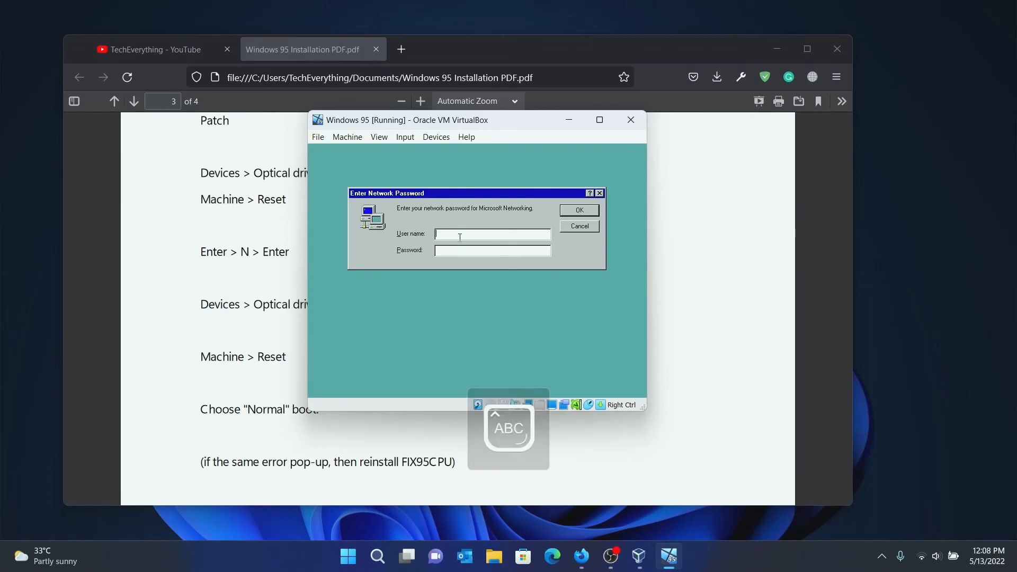
left_click(452, 234)
key("Delete")
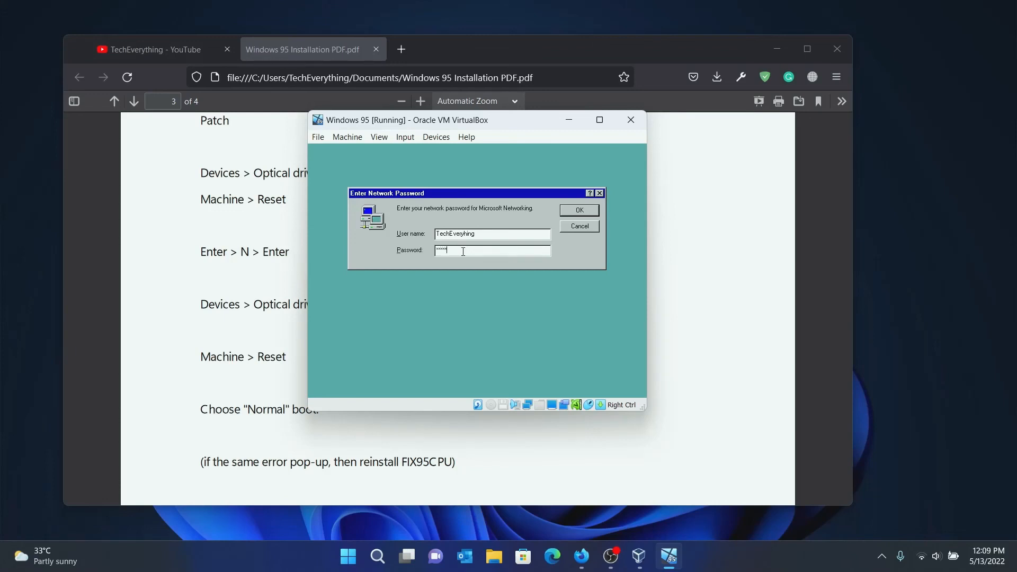
left_click(581, 210)
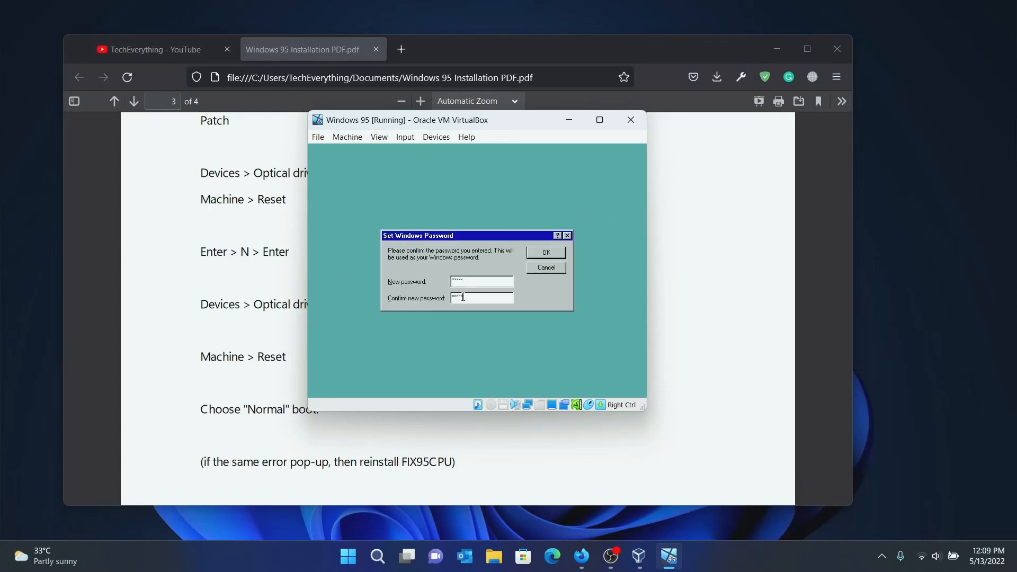
left_click(551, 250)
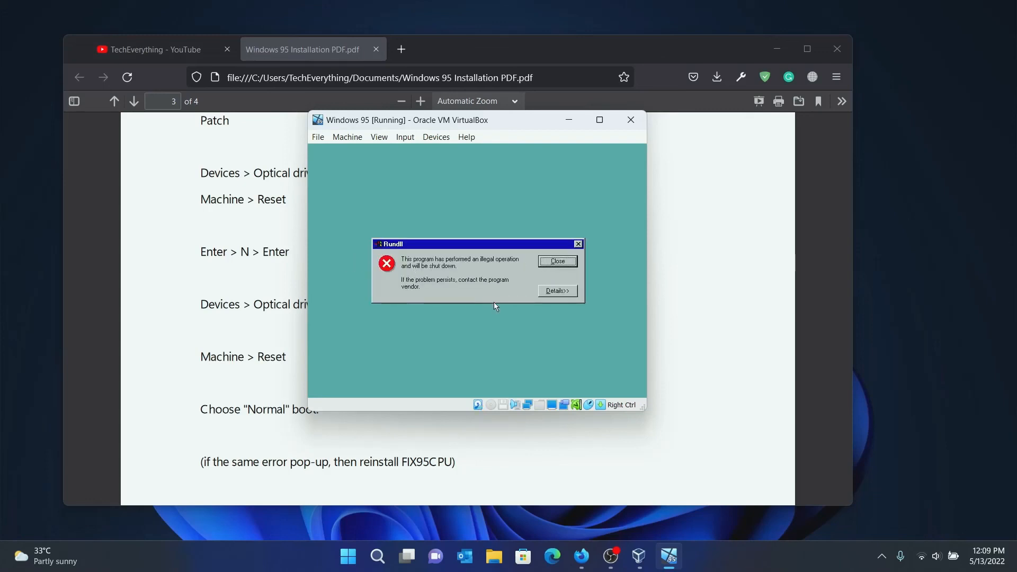
Close the Rundll illegal-operation error and clear the selection on the loaded desktop.
left_click(556, 261)
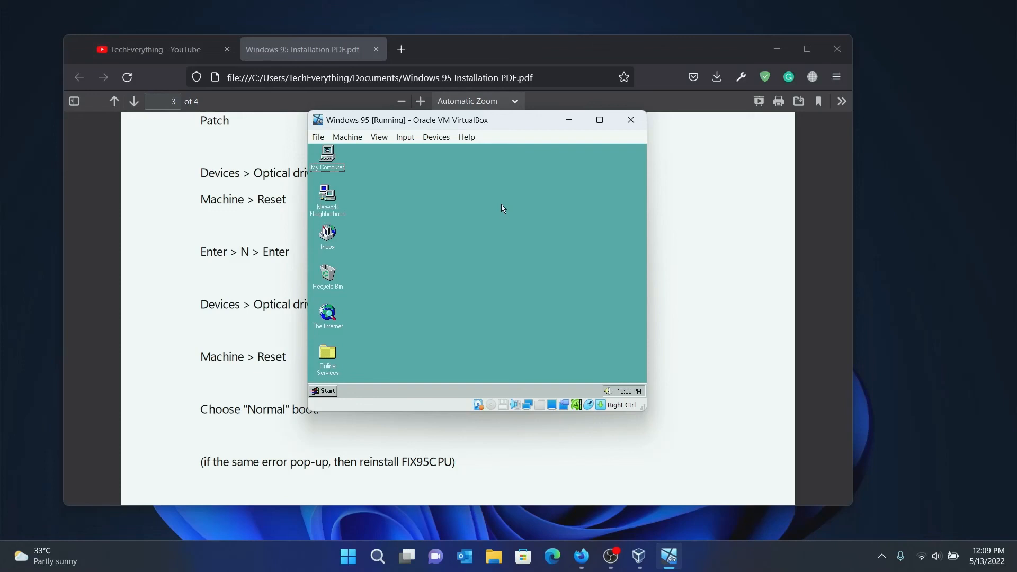
left_click(481, 240)
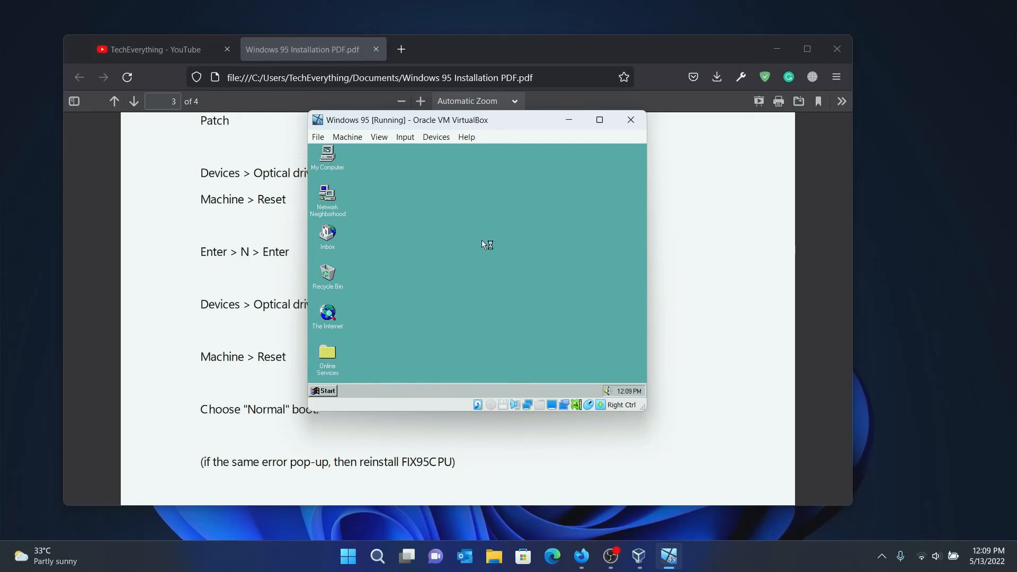